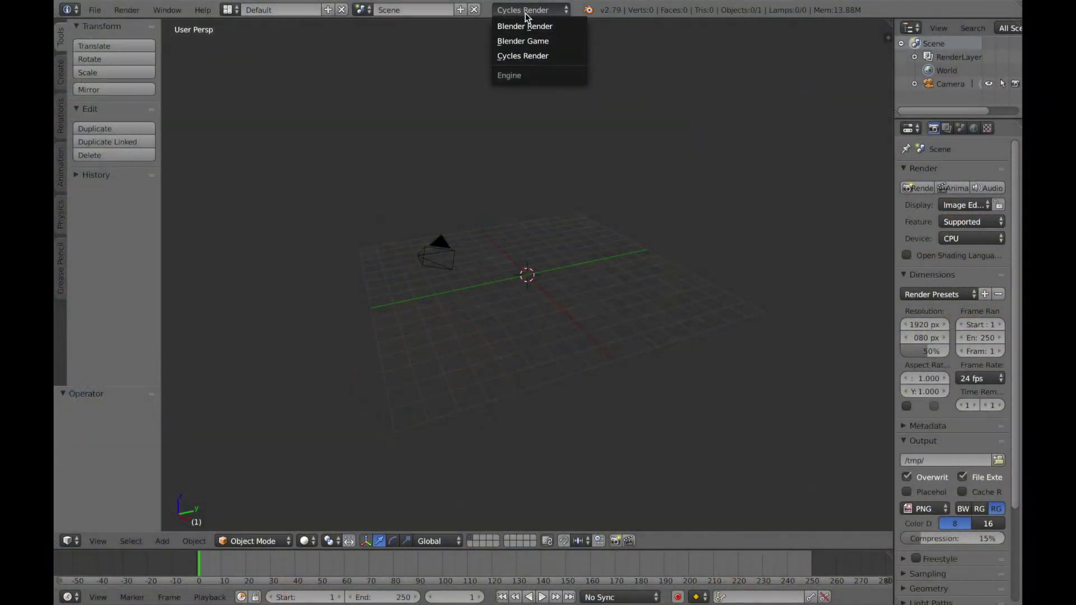
# Step: Add a mesh plane at the origin and scale it up about 12.7 times, well beyond the floor grid
pyautogui.rightClick(424, 244)
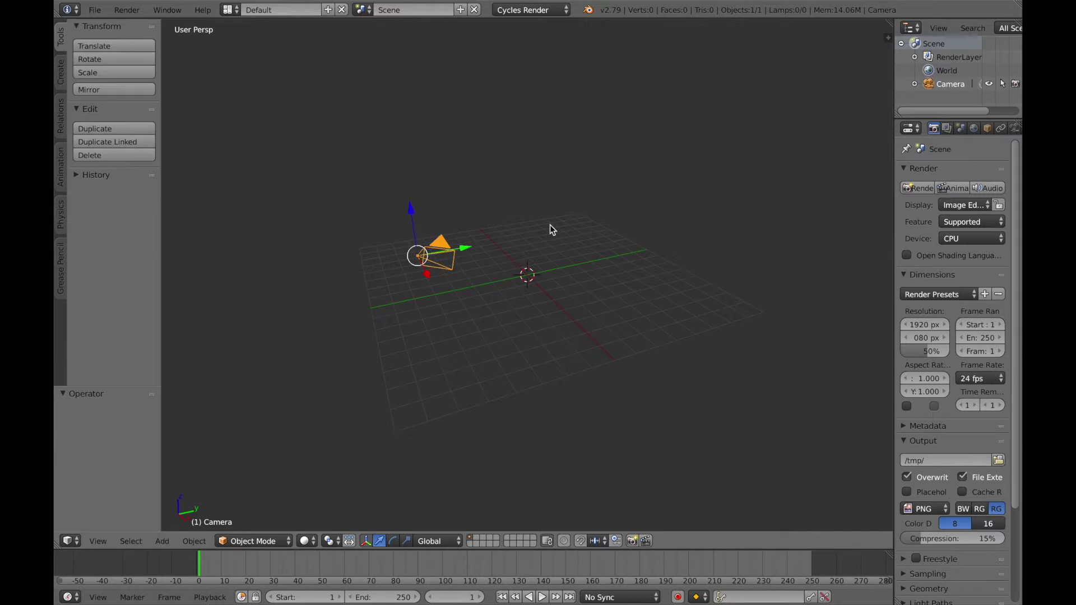
pyautogui.hotkey('shift', 'a')
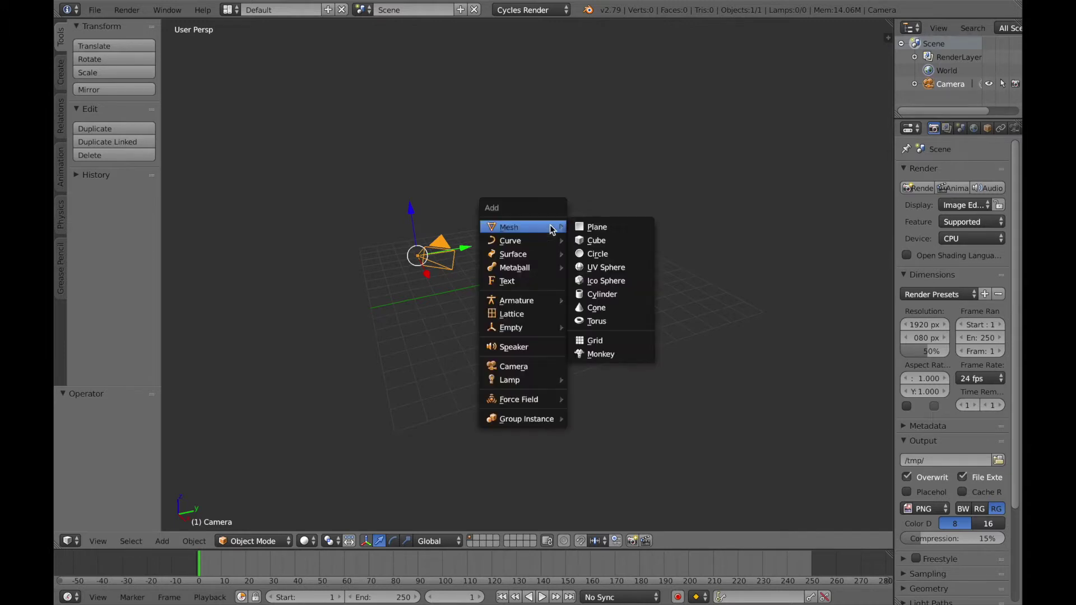
pyautogui.click(581, 229)
pyautogui.press('s')
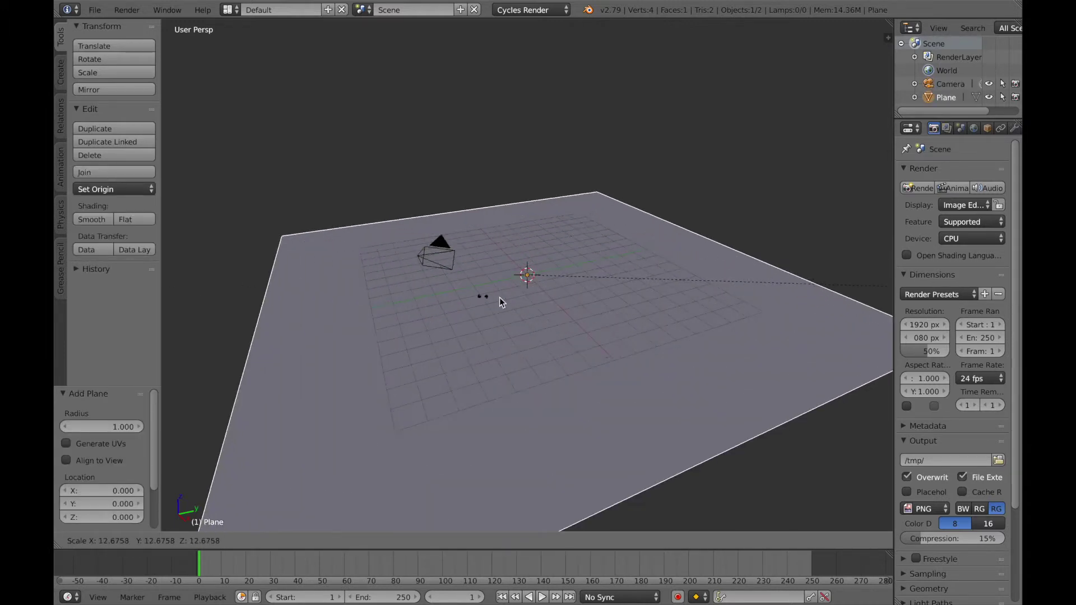
pyautogui.click(486, 293)
pyautogui.scroll(-3, 483, 292)
# Step: Subdivide the whole plane repeatedly with one cut each time until it is a 32 by 32 grid of faces
pyautogui.press('Tab')
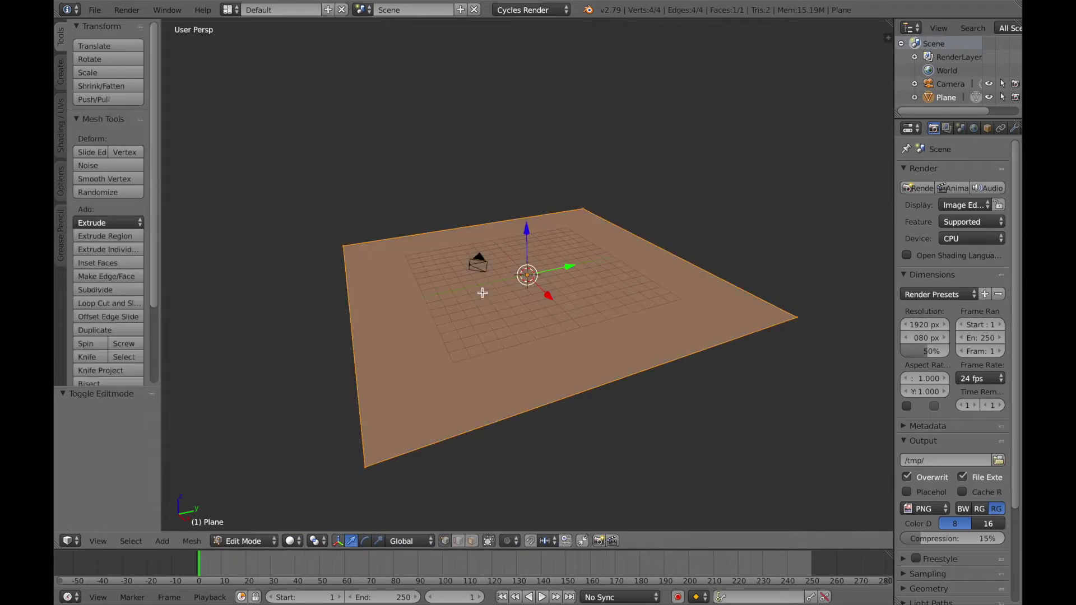
pyautogui.press('w')
pyautogui.click(482, 292)
pyautogui.press('w')
pyautogui.click(482, 293)
pyautogui.press('w')
pyautogui.click(482, 293)
pyautogui.press('w')
pyautogui.click(481, 292)
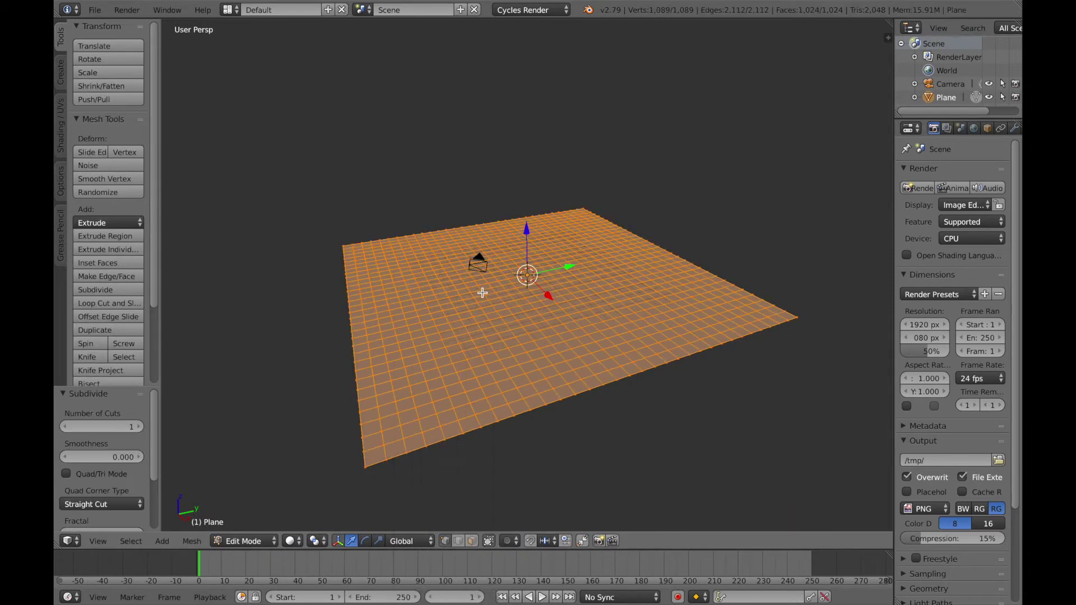
pyautogui.press('Tab')
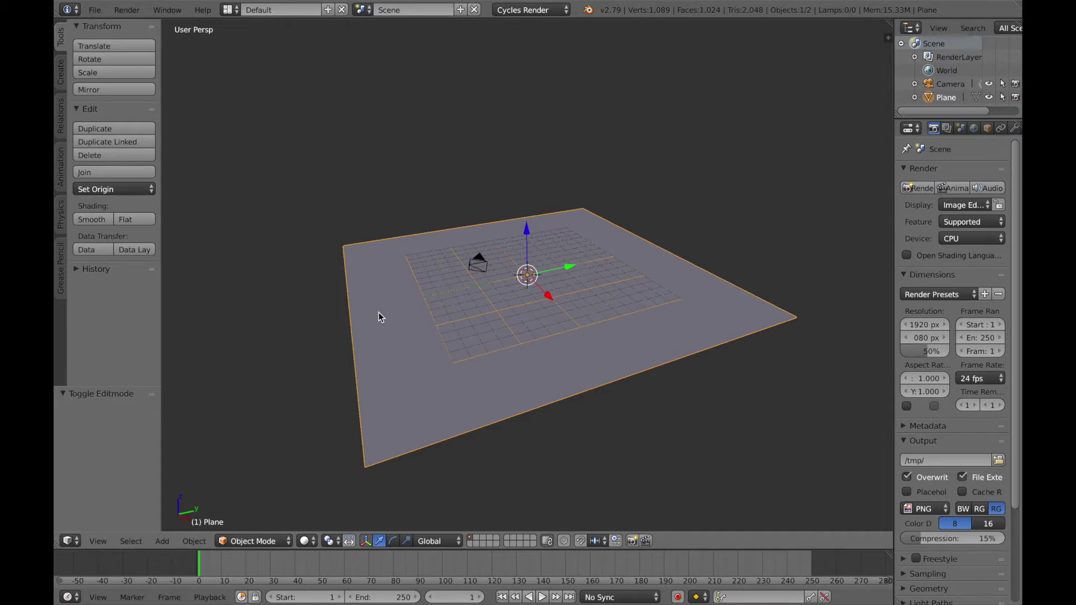
# Step: Widen the properties area and add a Wave modifier to the plane
pyautogui.moveTo(893, 237); pyautogui.dragTo(742, 236)
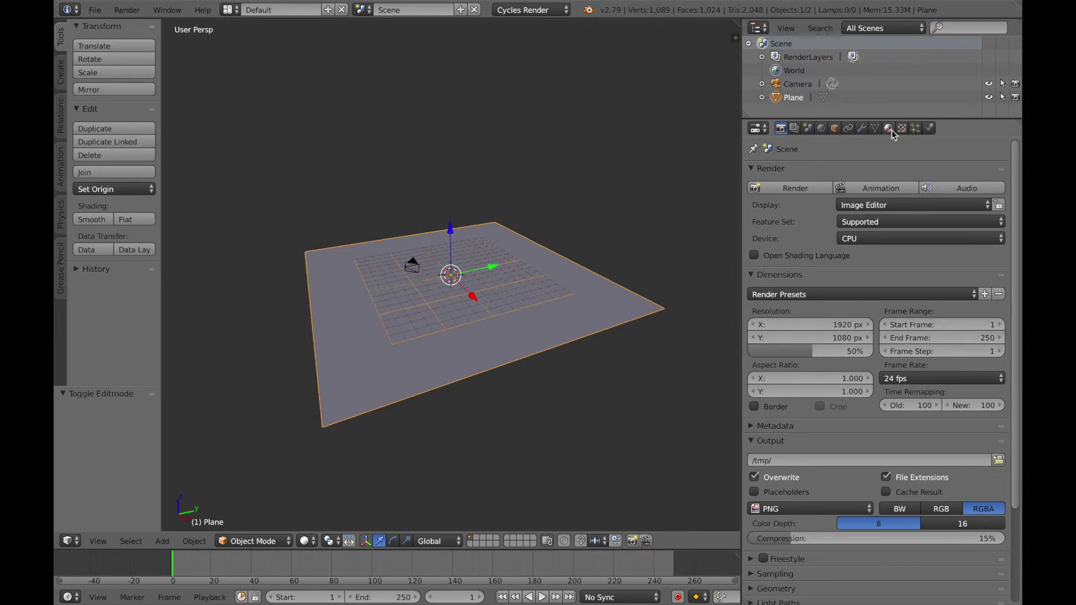
pyautogui.click(863, 128)
pyautogui.click(814, 172)
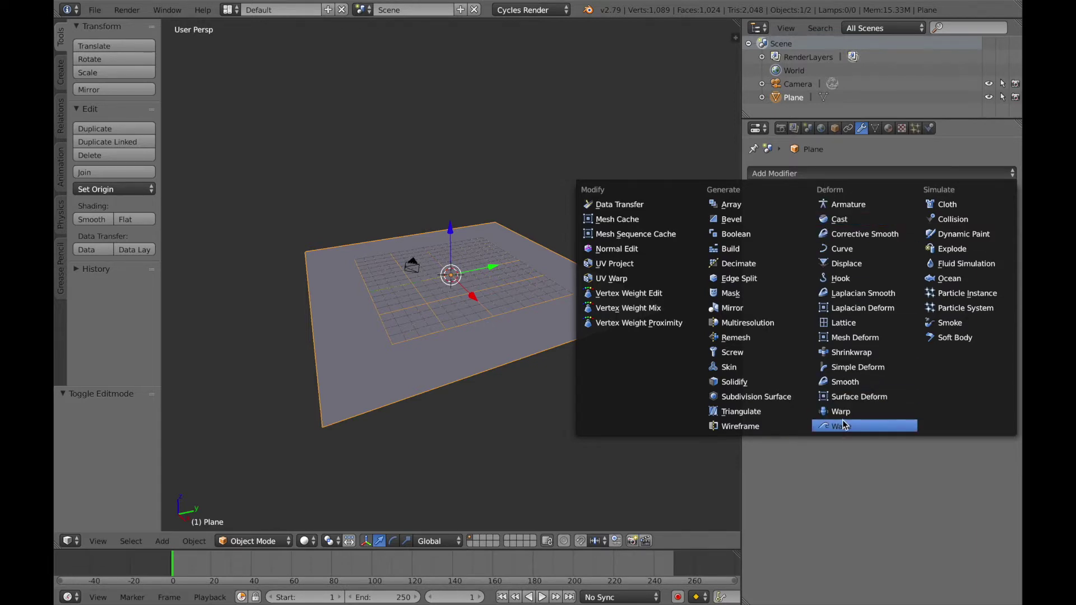
pyautogui.click(845, 425)
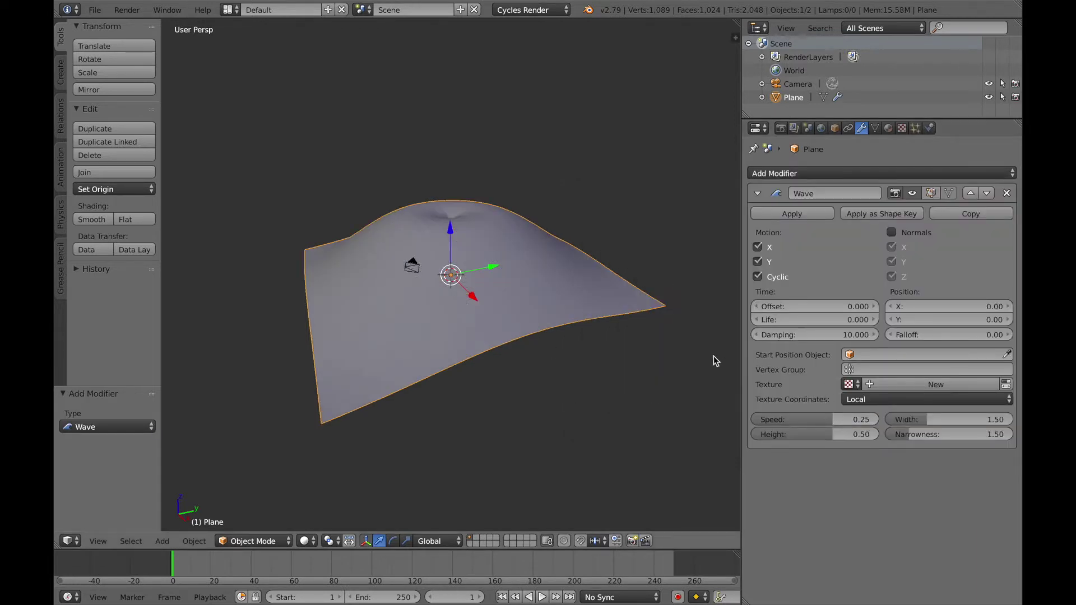
pyautogui.scroll(3, 441, 335)
pyautogui.scroll(-4, 442, 335)
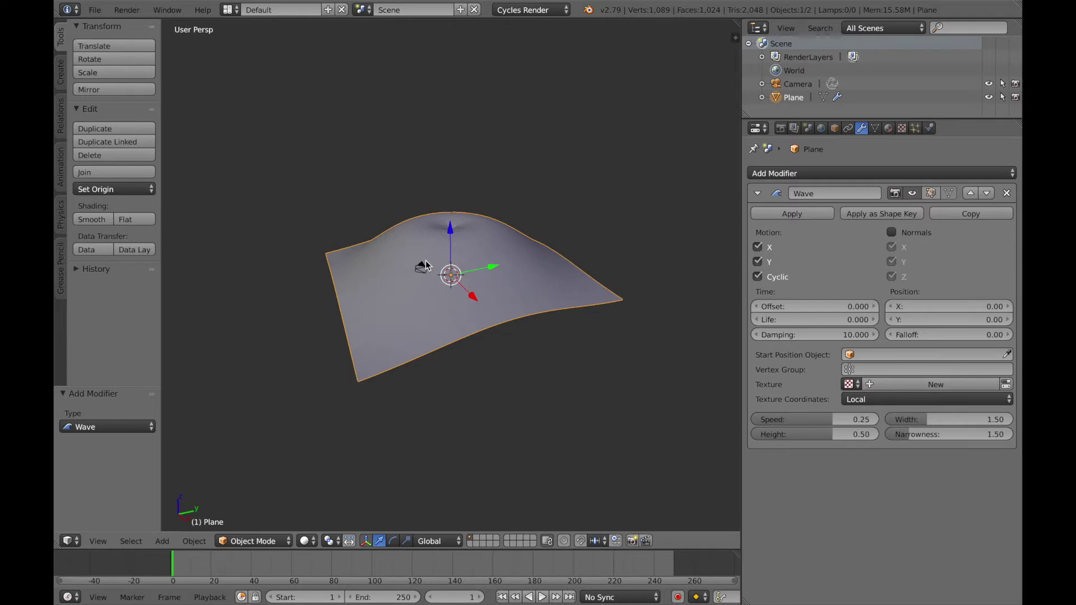
# Step: Play the animation to preview the wave motion, stop it and return to the first frame
pyautogui.hotkey('ctrl', 'a')
pyautogui.hotkey('alt', 'a')
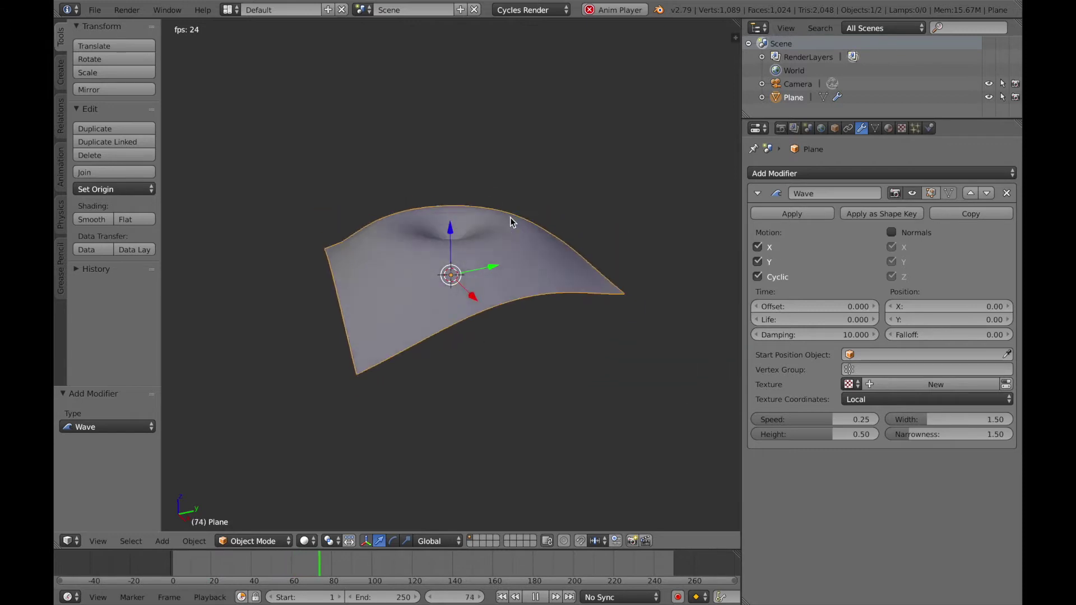
pyautogui.hotkey('alt', 'a')
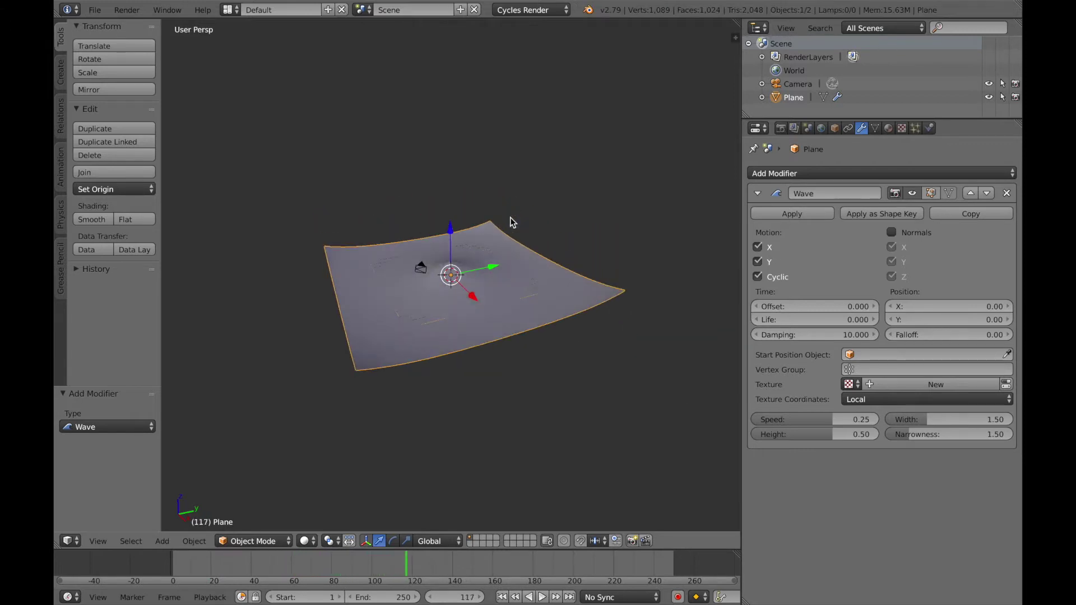
pyautogui.click(502, 597)
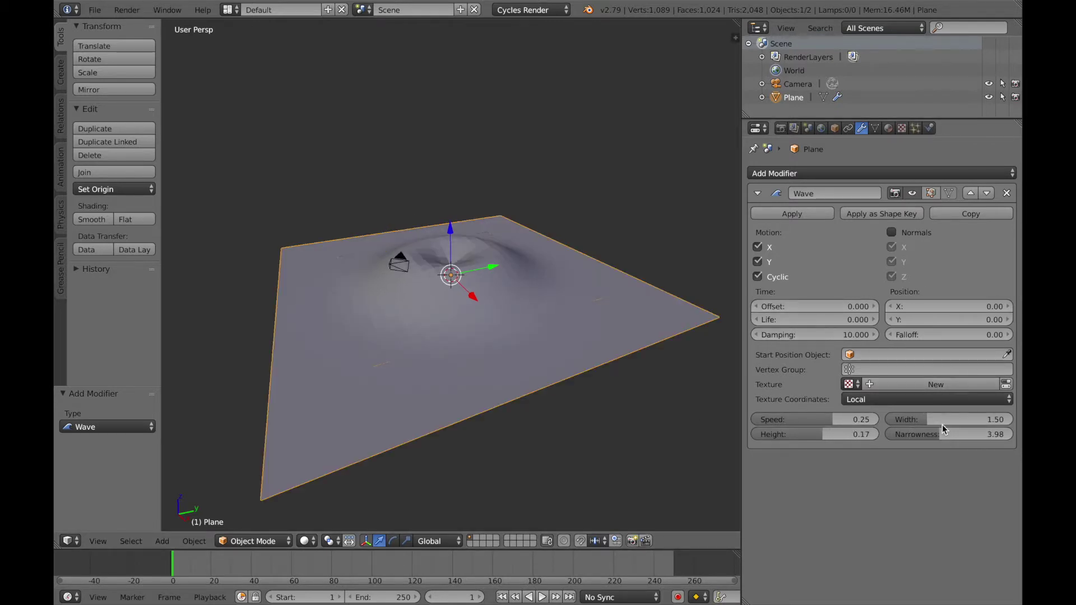
# Step: Set the Wave modifier's width to 0.04 and its height to 0.72
pyautogui.moveTo(962, 418); pyautogui.dragTo(894, 419)
pyautogui.scroll(5, 497, 372)
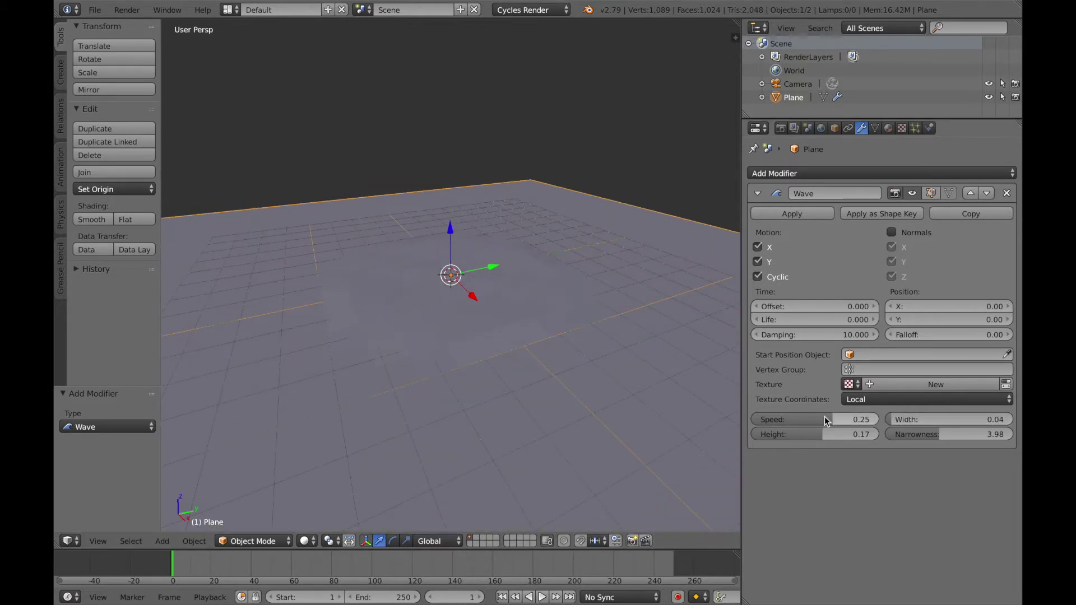
pyautogui.moveTo(772, 434); pyautogui.dragTo(807, 434)
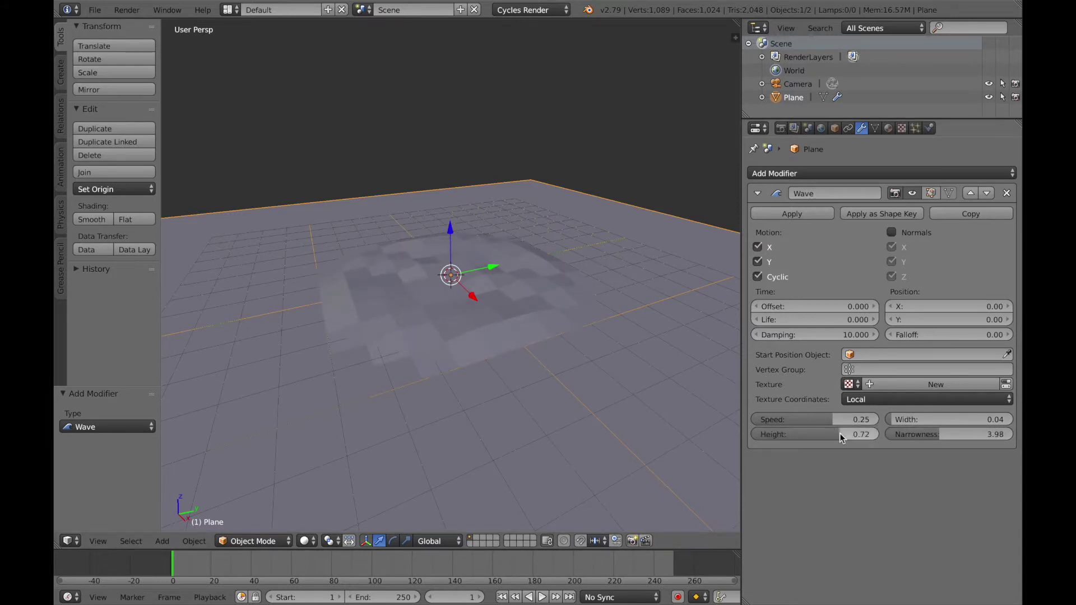
# Step: Subdivide all of the plane's faces further with 10 cuts
pyautogui.press('Tab')
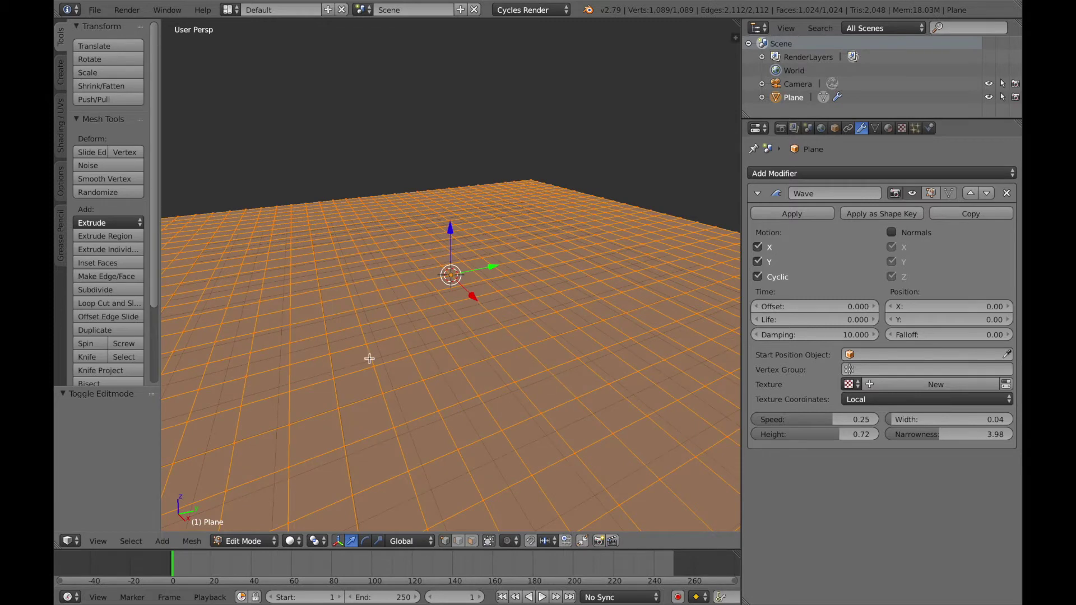
pyautogui.press('w')
pyautogui.click(199, 285)
pyautogui.click(110, 422)
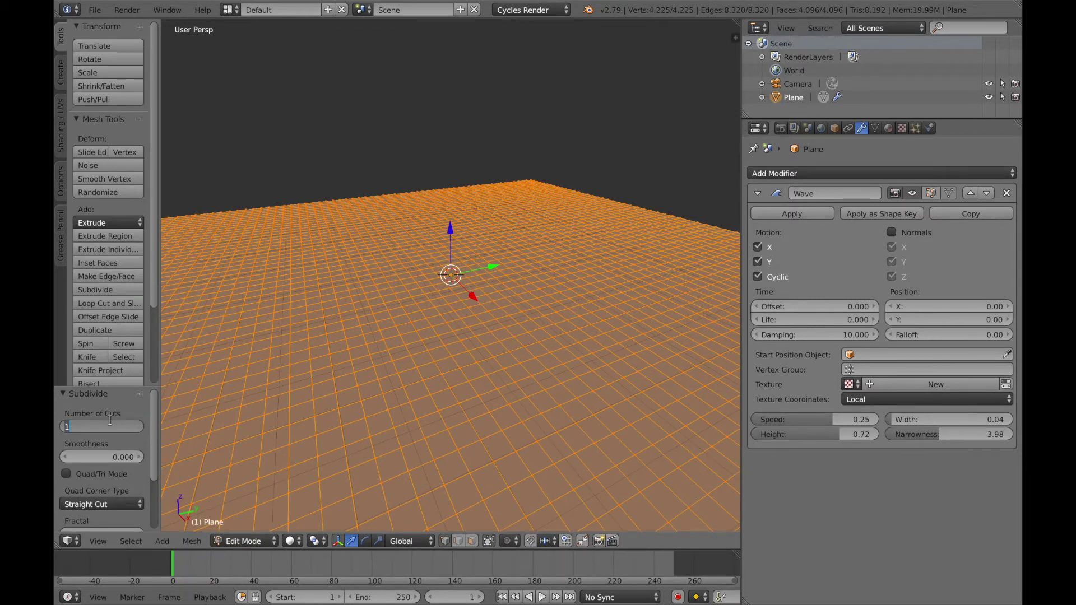
pyautogui.write('10')
pyautogui.press('Return')
pyautogui.press('Tab')
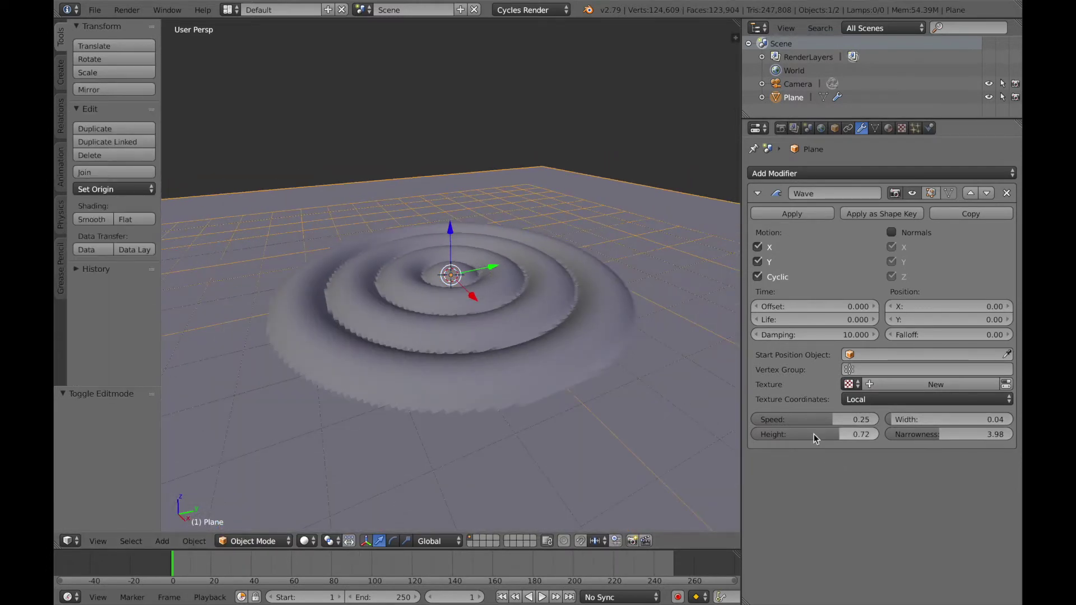
# Step: Set the Wave modifier's height to 0.30, narrowness to 4.81 and speed to 0.27
pyautogui.moveTo(846, 435); pyautogui.dragTo(804, 435)
pyautogui.moveTo(888, 435)
pyautogui.mouseDown()
pyautogui.moveTo(930, 435)
pyautogui.moveTo(857, 435)
pyautogui.moveTo(869, 435)
pyautogui.mouseUp()
pyautogui.moveTo(615, 424)
pyautogui.mouseDown(button='middle')
pyautogui.moveTo(578, 456)
pyautogui.moveTo(605, 381)
pyautogui.moveTo(569, 432)
pyautogui.moveTo(609, 407)
pyautogui.mouseUp(button='middle')
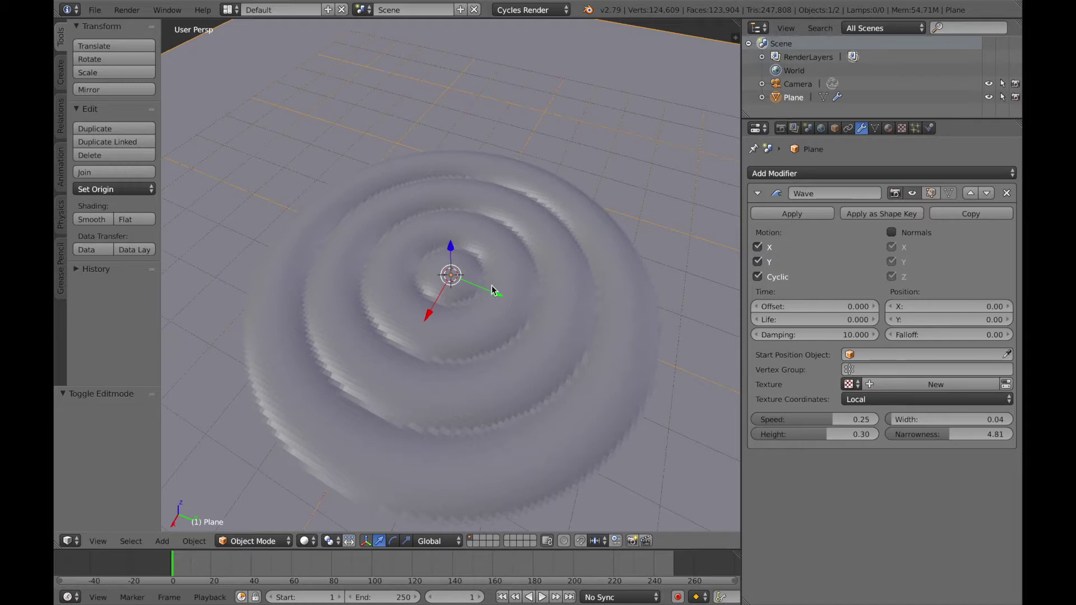
pyautogui.moveTo(835, 423)
pyautogui.mouseDown()
pyautogui.moveTo(814, 420)
pyautogui.moveTo(853, 420)
pyautogui.moveTo(843, 420)
pyautogui.mouseUp()
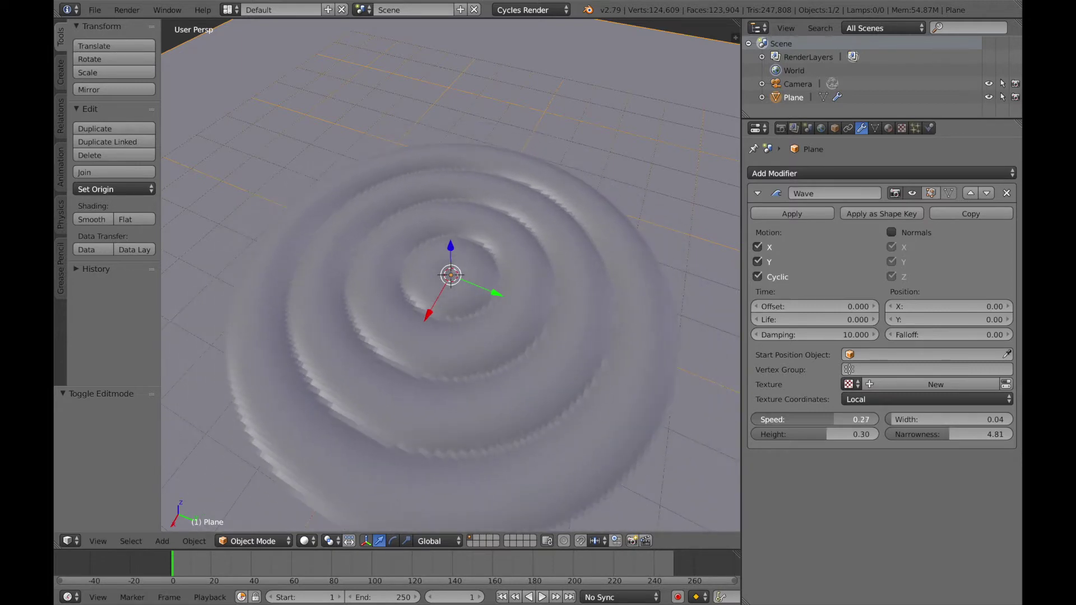
pyautogui.moveTo(633, 409); pyautogui.dragTo(601, 352, button='middle')
# Step: Save the project as tut2.blend in the simple_nature_tutorials folder and save over it once more
pyautogui.hotkey('ctrl', 's')
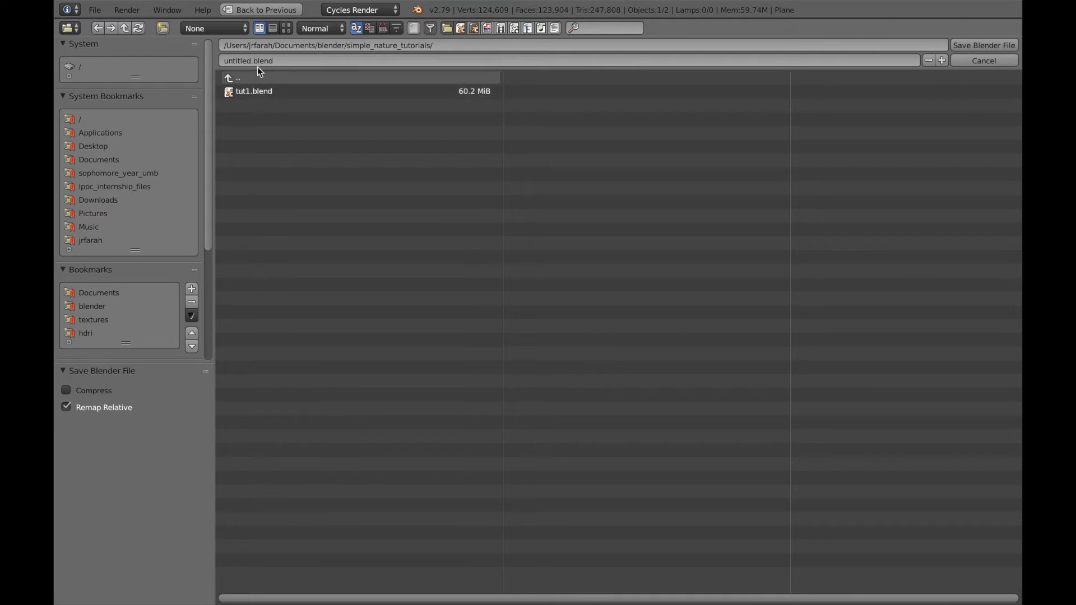
pyautogui.write('tut2')
pyautogui.press('Return')
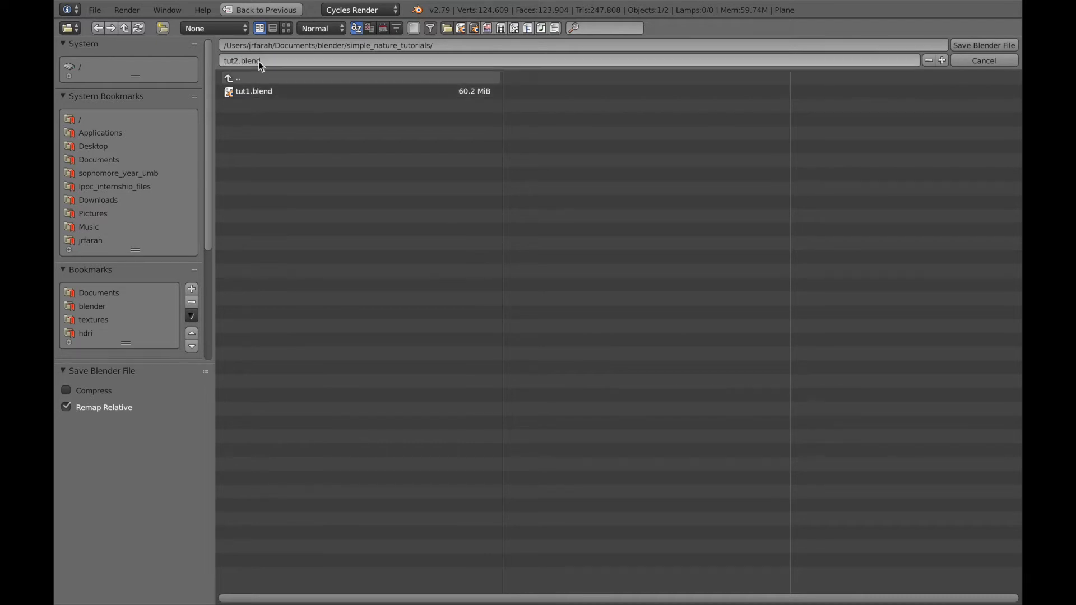
pyautogui.press('Return')
pyautogui.hotkey('ctrl', 's')
pyautogui.click(398, 232)
# Step: Set the Wave modifier's speed to 0.24 and save over the existing file
pyautogui.moveTo(845, 420); pyautogui.dragTo(832, 420)
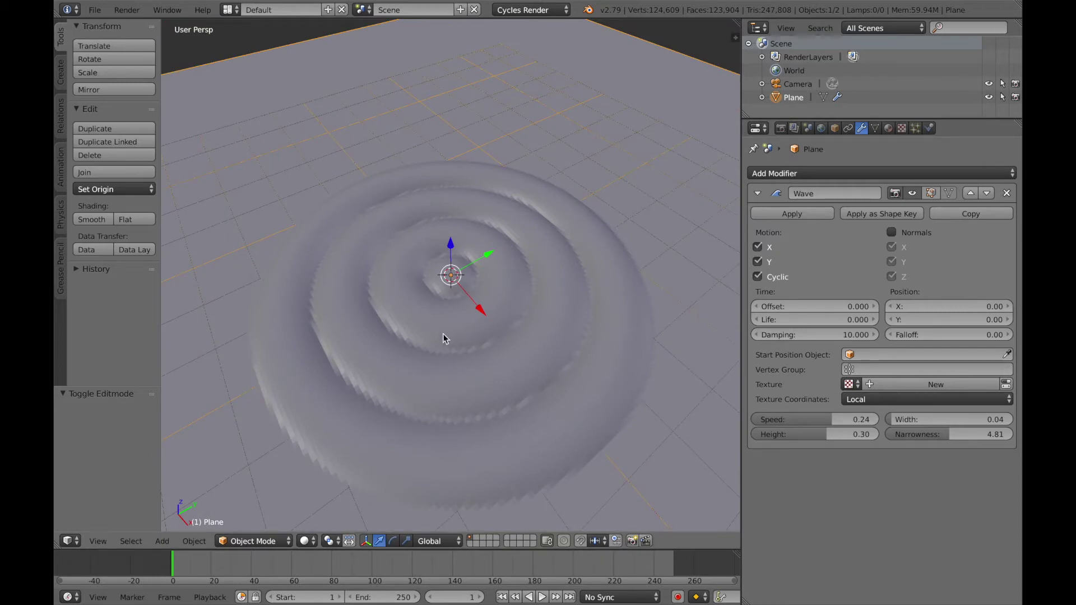
pyautogui.moveTo(460, 275); pyautogui.dragTo(435, 287, button='middle')
pyautogui.scroll(-2, 436, 287)
pyautogui.hotkey('ctrl', 's')
pyautogui.click(435, 287)
pyautogui.scroll(-9, 449, 347)
pyautogui.scroll(3, 450, 347)
pyautogui.moveTo(451, 348); pyautogui.dragTo(522, 340, button='middle')
pyautogui.scroll(-2, 492, 345)
pyautogui.scroll(1, 492, 345)
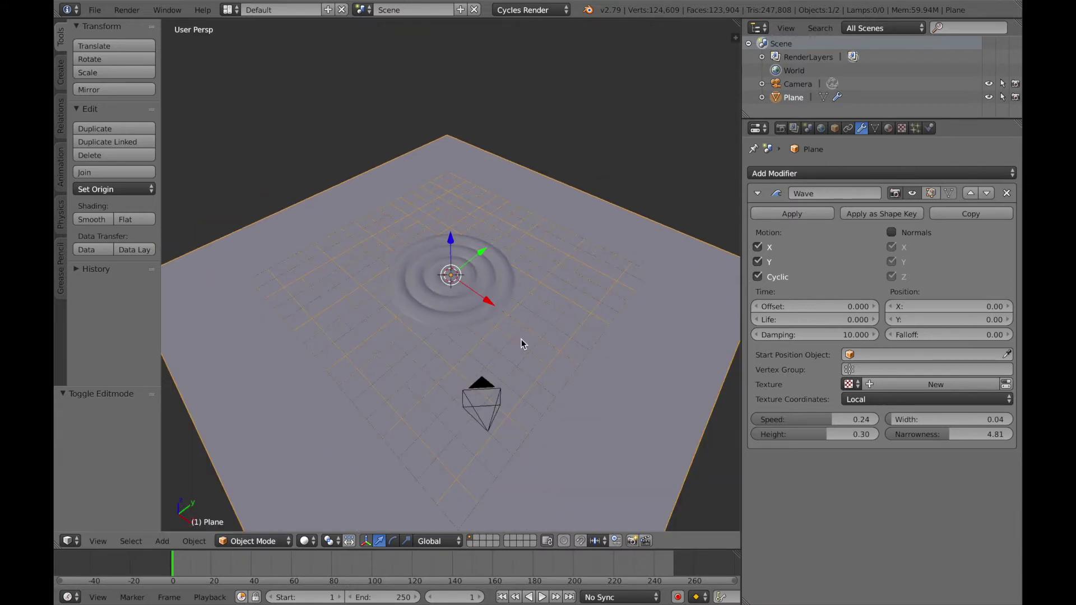
# Step: Select the camera and align it to a view looking down at the rippled plane
pyautogui.rightClick(487, 386)
pyautogui.moveTo(515, 375); pyautogui.dragTo(459, 336, button='middle')
pyautogui.press('ctrl+alt+KP_0')
pyautogui.press('ctrl+alt+KP_0')
pyautogui.scroll(-3, 448, 350)
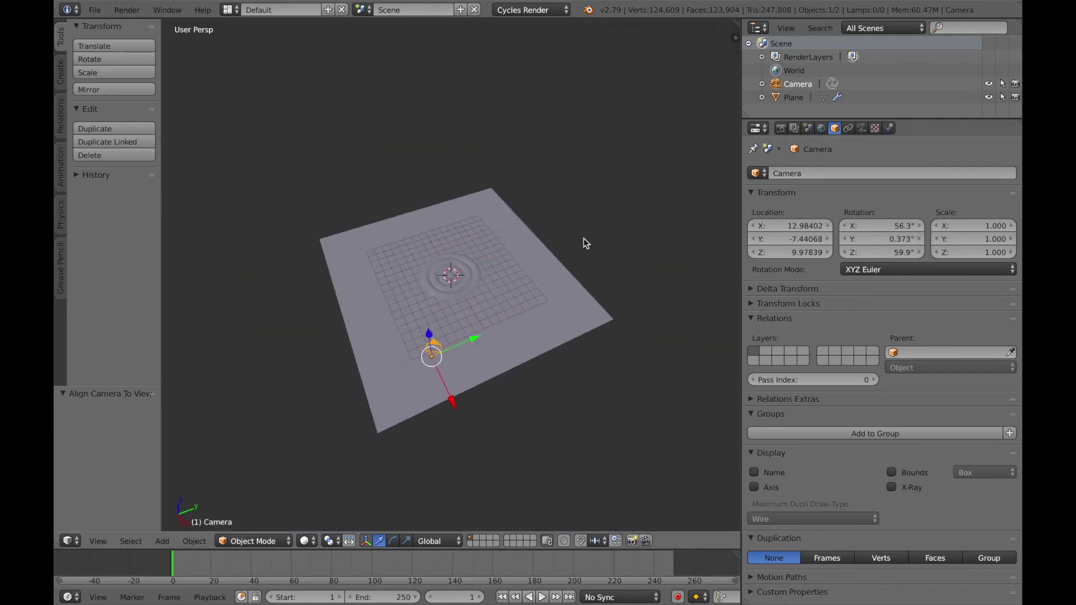
pyautogui.scroll(3, 494, 224)
pyautogui.moveTo(468, 256); pyautogui.dragTo(491, 292, button='middle')
pyautogui.scroll(6, 493, 261)
pyautogui.scroll(-5, 477, 269)
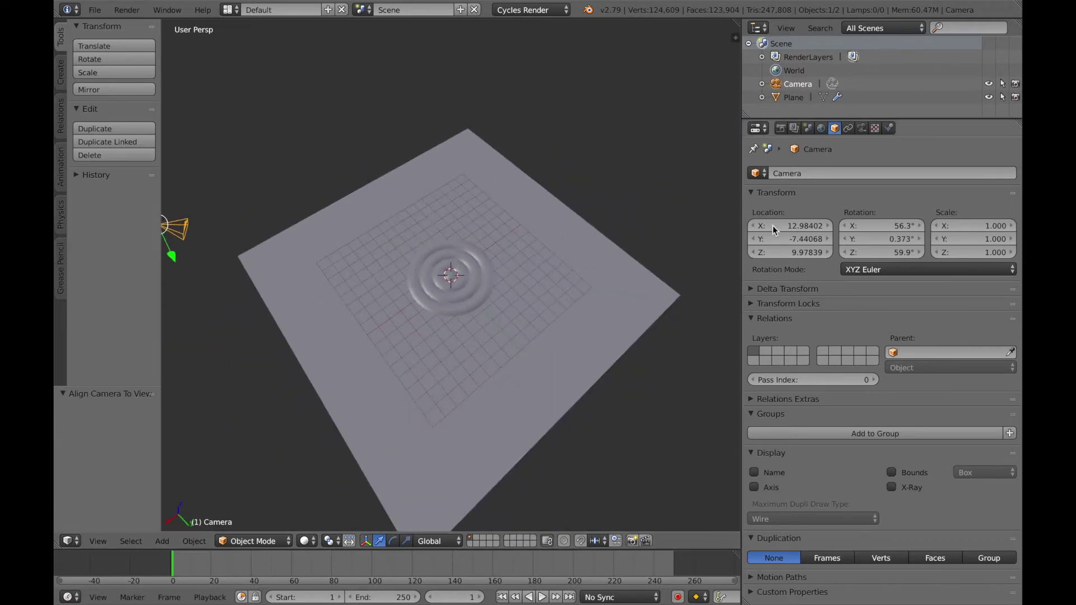
# Step: Select the plane and set the wave's start position to X 0.50 and Y -0.50
pyautogui.rightClick(473, 327)
pyautogui.moveTo(313, 392); pyautogui.dragTo(441, 417, button='middle')
pyautogui.scroll(-2, 364, 383)
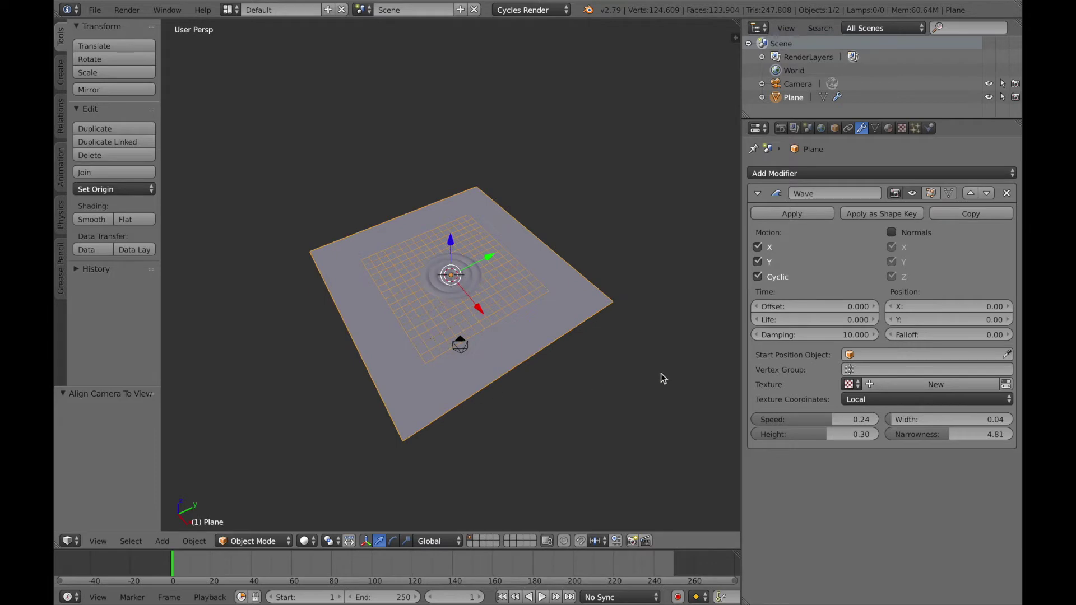
pyautogui.moveTo(972, 311)
pyautogui.mouseDown()
pyautogui.moveTo(1002, 311)
pyautogui.moveTo(959, 314)
pyautogui.moveTo(973, 306)
pyautogui.mouseUp()
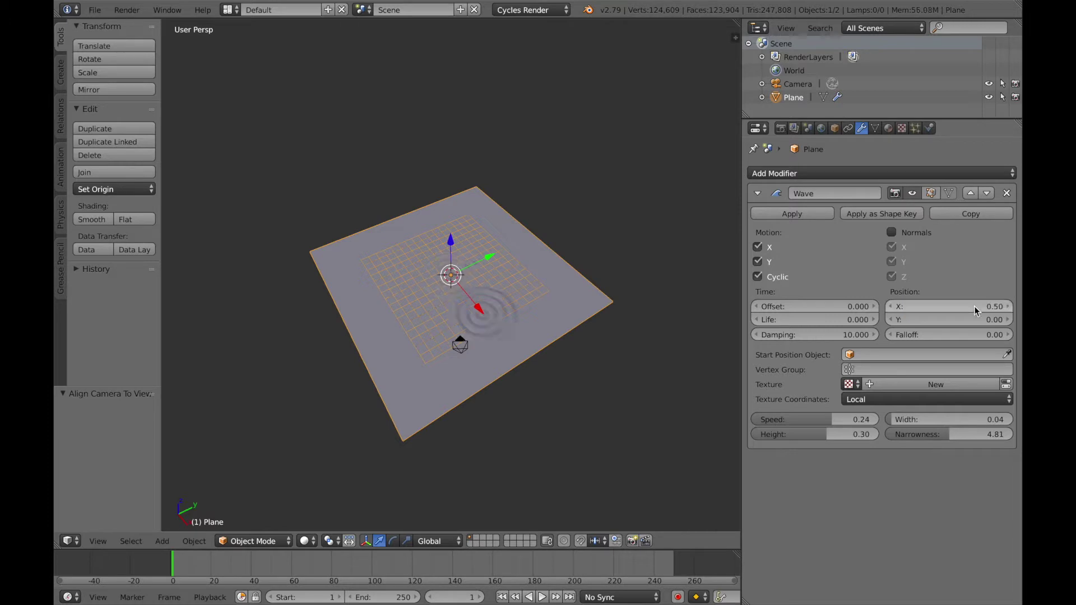
pyautogui.click(960, 318)
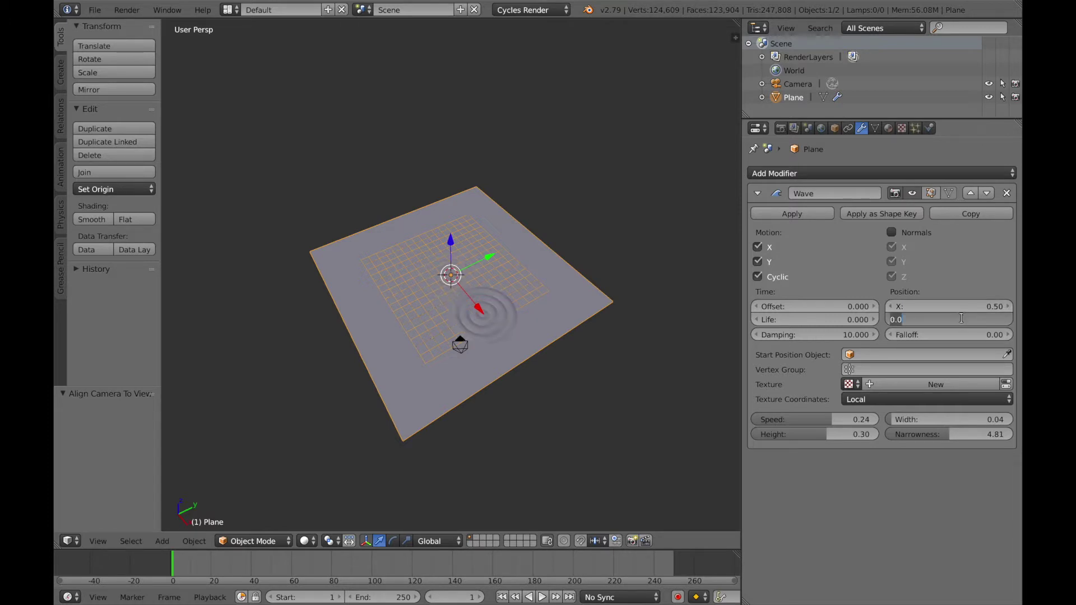
pyautogui.press('Return')
# Step: Align the camera to a low perspective view with the ripples in front of the plane's center
pyautogui.scroll(3, 428, 321)
pyautogui.moveTo(456, 359); pyautogui.dragTo(485, 328, button='middle')
pyautogui.scroll(2, 485, 330)
pyautogui.scroll(-1, 486, 327)
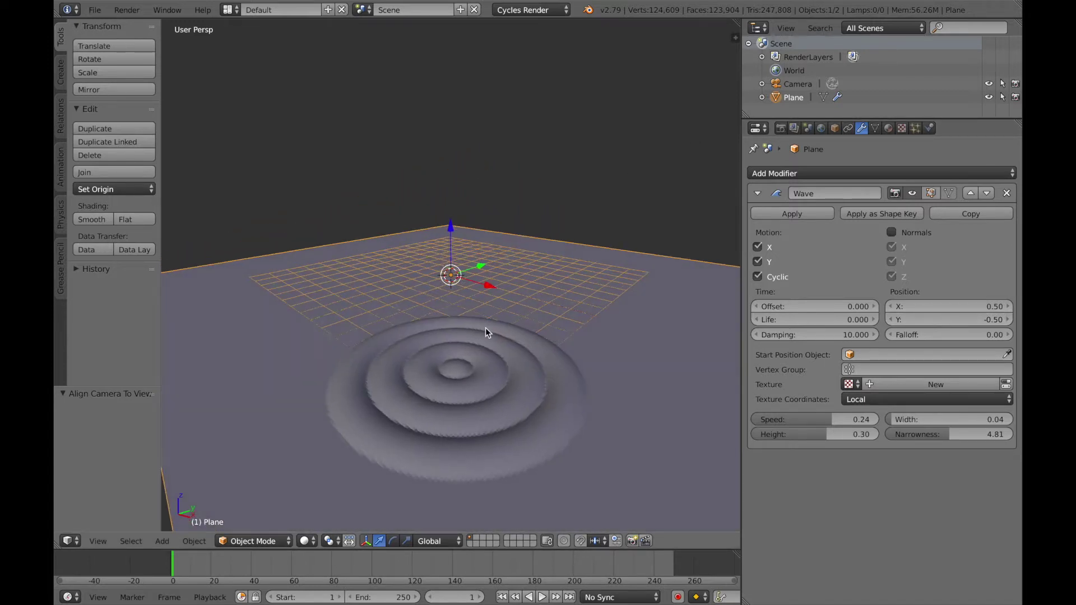
pyautogui.scroll(2, 485, 328)
pyautogui.press('ctrl+alt+KP_0')
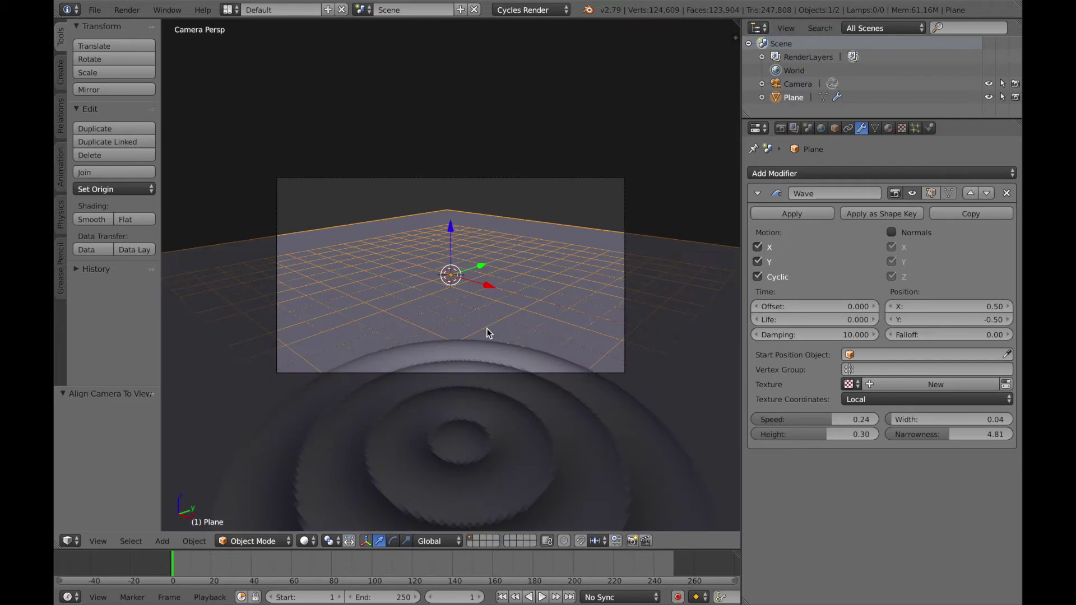
pyautogui.moveTo(488, 326); pyautogui.dragTo(486, 304, button='middle')
pyautogui.scroll(-3, 492, 336)
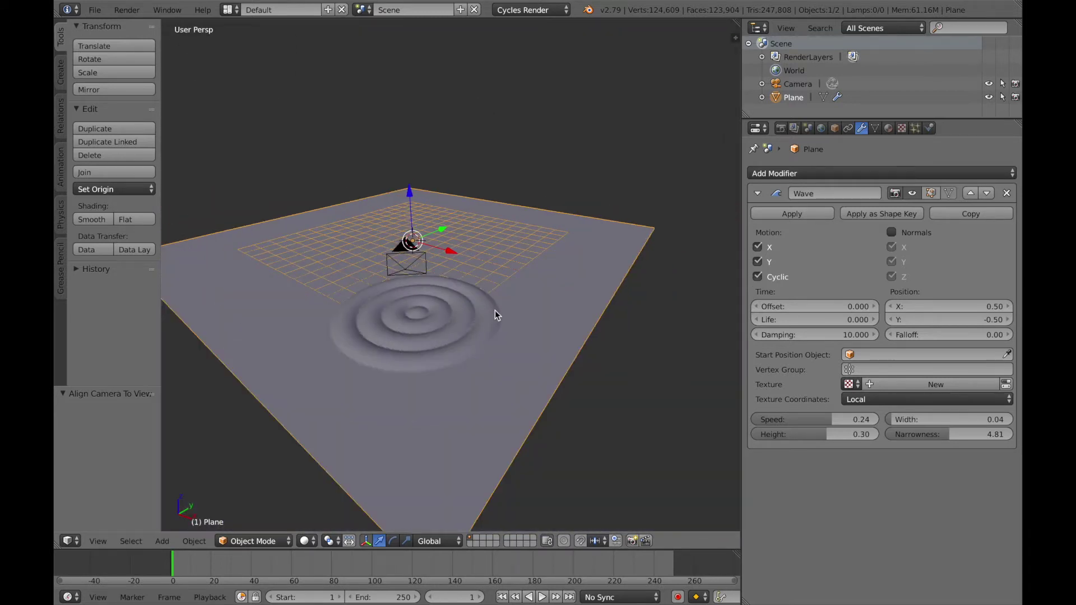
pyautogui.press('ctrl+alt+KP_0')
# Step: Move the camera down to about Z 5.64 and along X to about 13.71, and save over the file
pyautogui.rightClick(529, 177)
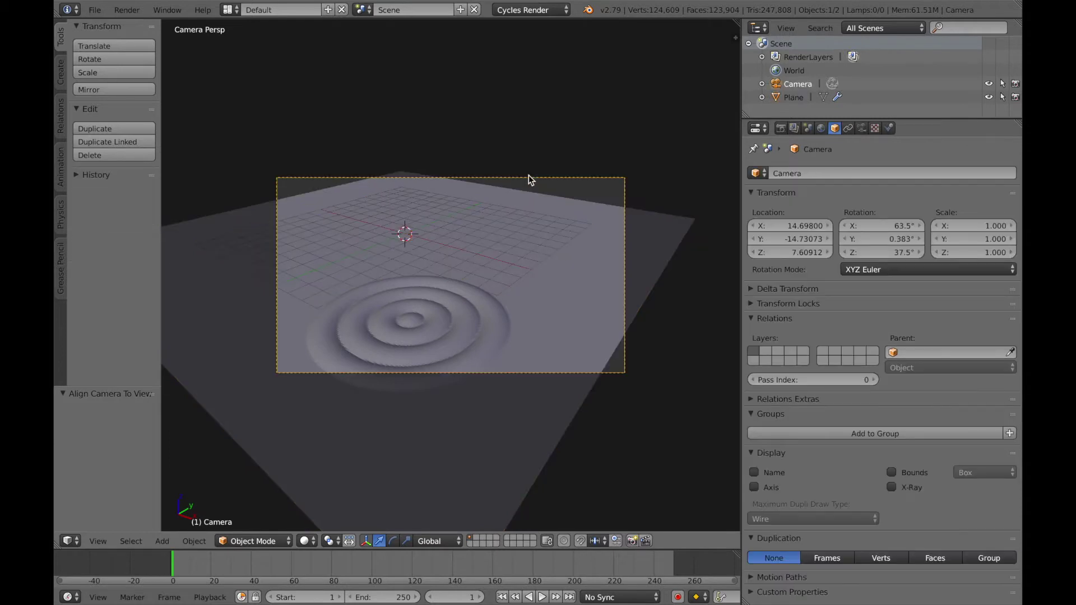
pyautogui.press('g')
pyautogui.press('z')
pyautogui.click(512, 273)
pyautogui.press('g')
pyautogui.press('x')
pyautogui.click(459, 277)
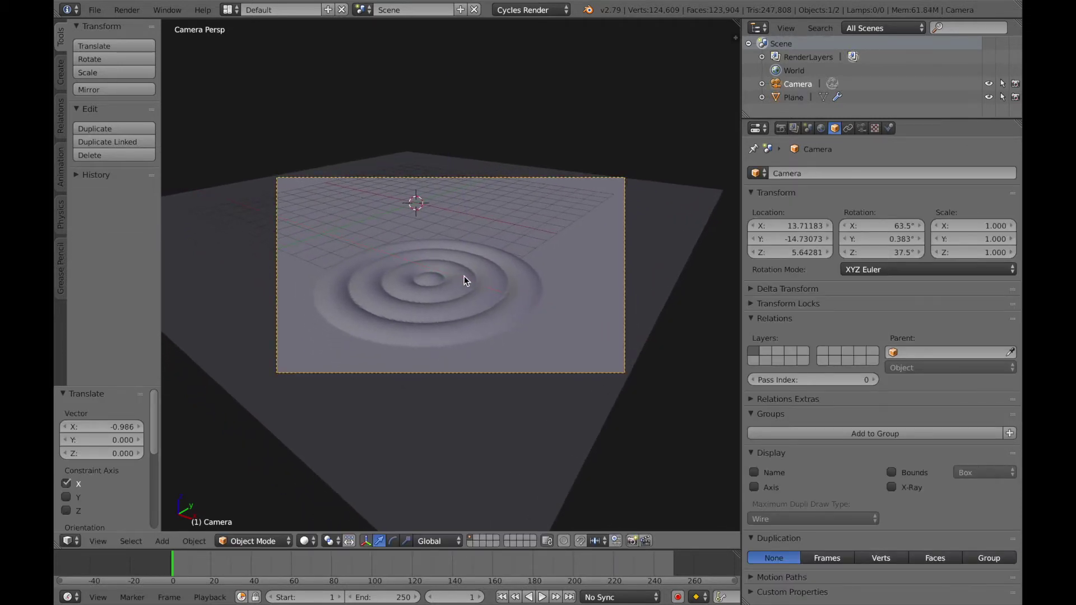
pyautogui.hotkey('ctrl', 's')
pyautogui.click(511, 262)
# Step: Select the rippled plane and scale it up uniformly to about 1.025
pyautogui.rightClick(575, 303)
pyautogui.press('s')
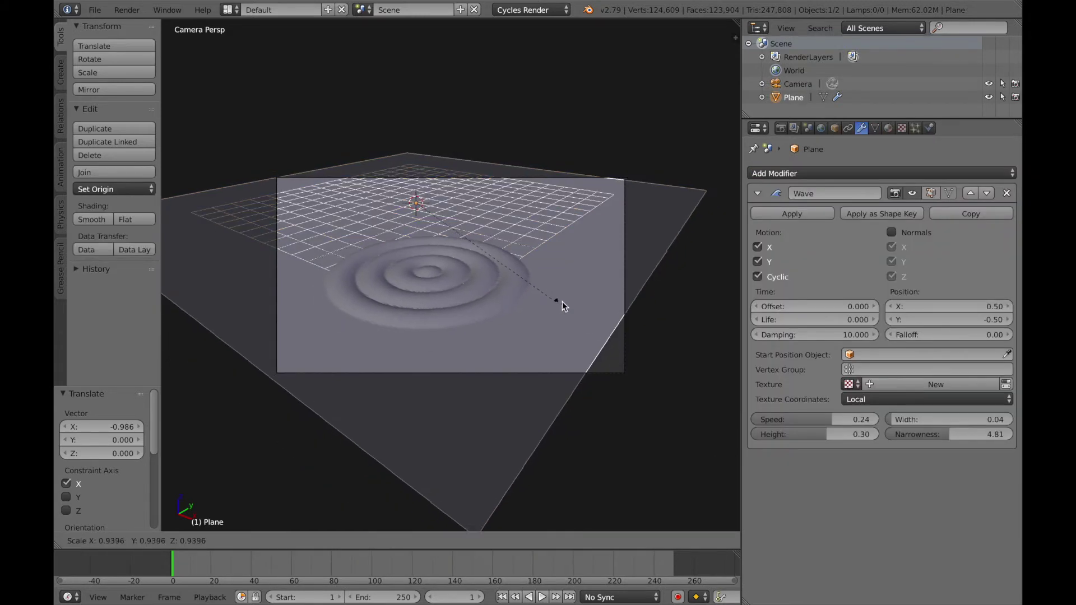
pyautogui.click(576, 305)
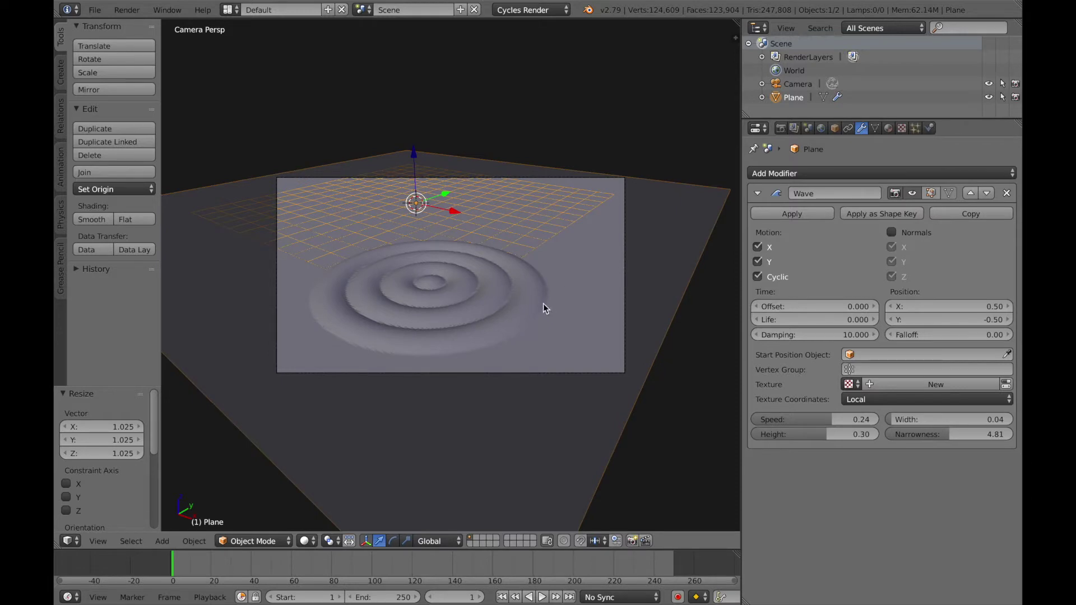
# Step: Lower the Wave modifier's speed to 0.23 and save over the existing file
pyautogui.moveTo(836, 421); pyautogui.dragTo(828, 421)
pyautogui.hotkey('ctrl', 's')
pyautogui.click(600, 384)
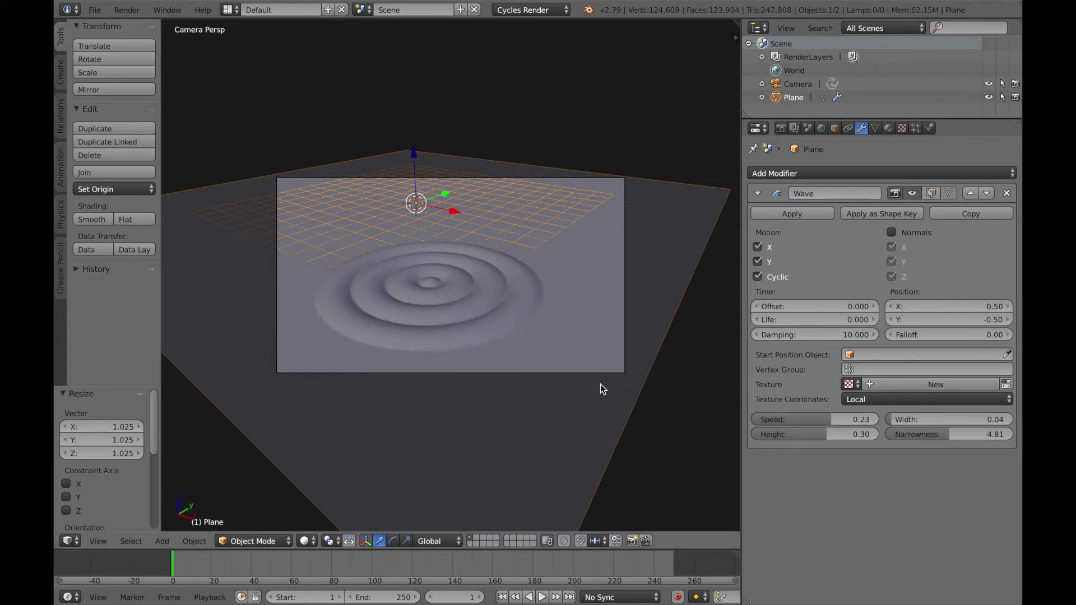
pyautogui.hotkey('ctrl', 's')
pyautogui.click(600, 384)
# Step: Enable Border in the render dimensions to restrict rendering to the camera frame
pyautogui.hotkey('shift', 'z')
pyautogui.scroll(2, 489, 311)
pyautogui.hotkey('shift', 'z')
pyautogui.click(781, 129)
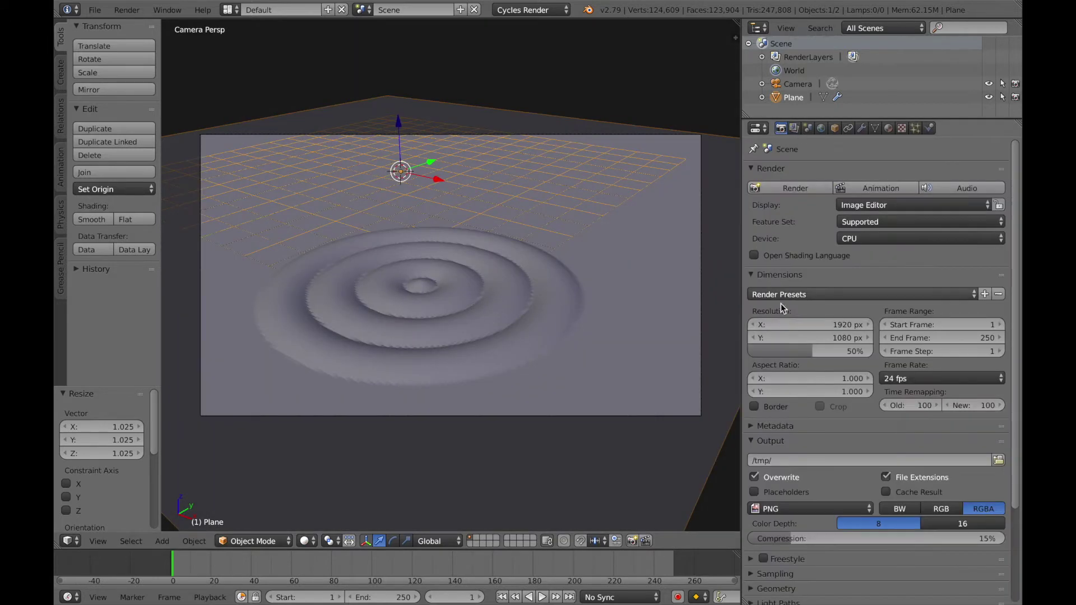
pyautogui.click(770, 405)
pyautogui.scroll(-2, 549, 350)
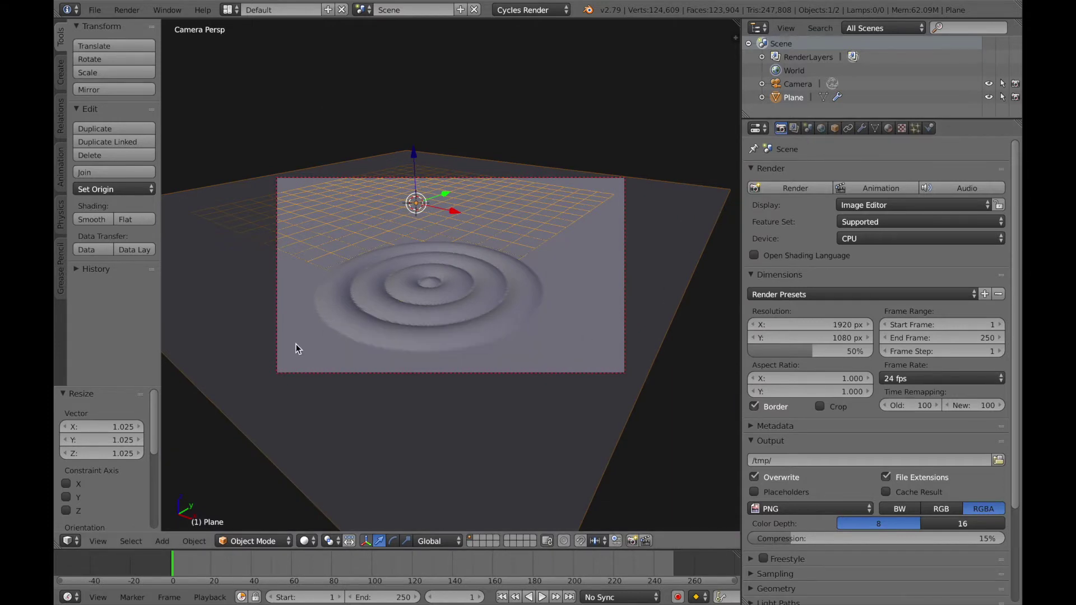
# Step: Enable nodes for the world's Background surface and show the viewport in rendered shading
pyautogui.click(821, 129)
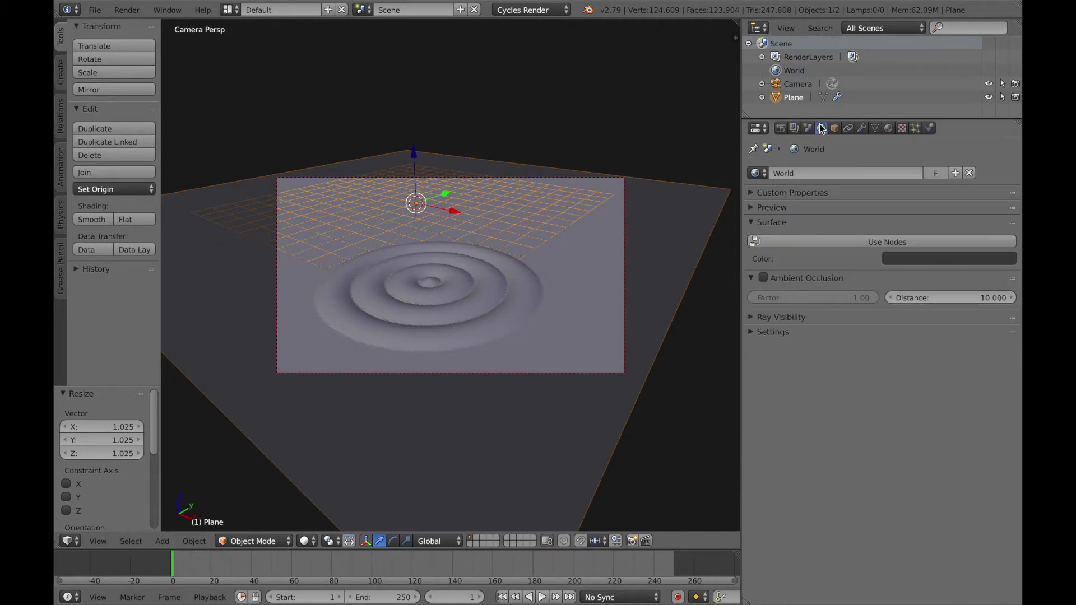
pyautogui.click(843, 241)
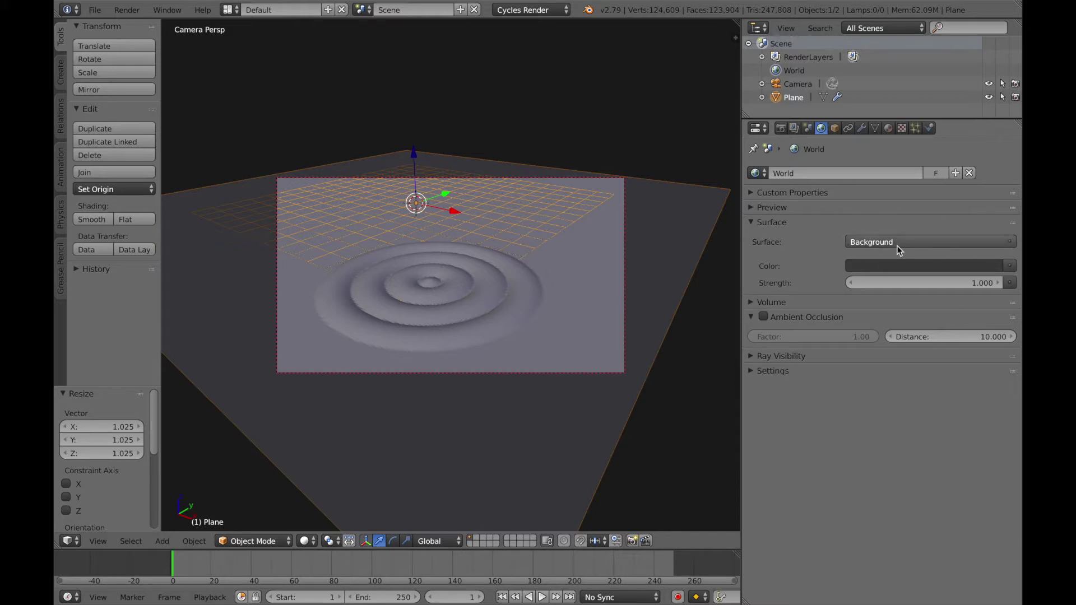
pyautogui.click(1008, 267)
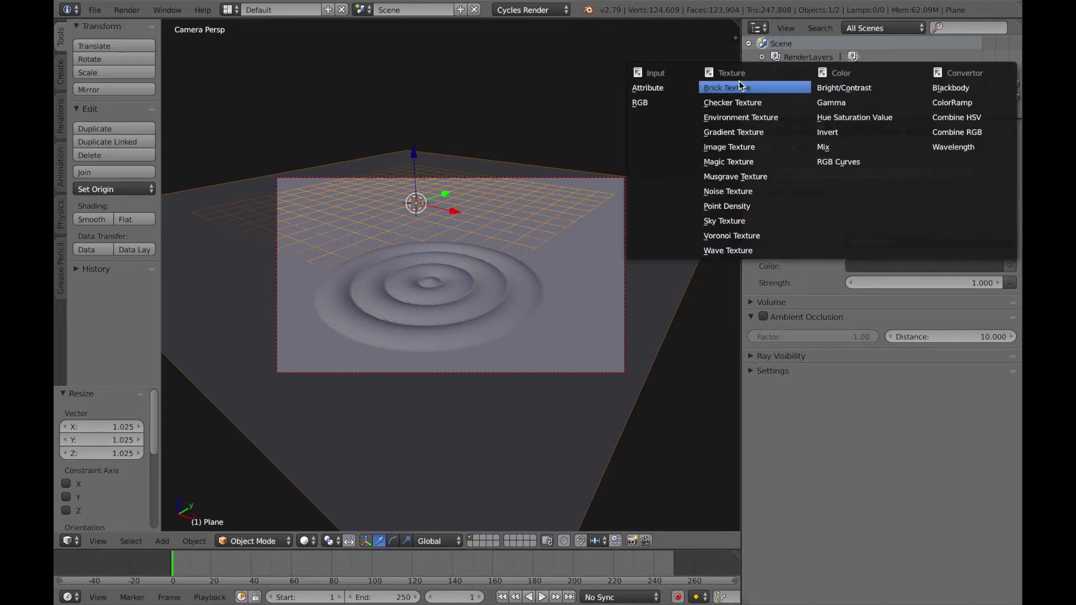
pyautogui.hotkey('shift', 'z')
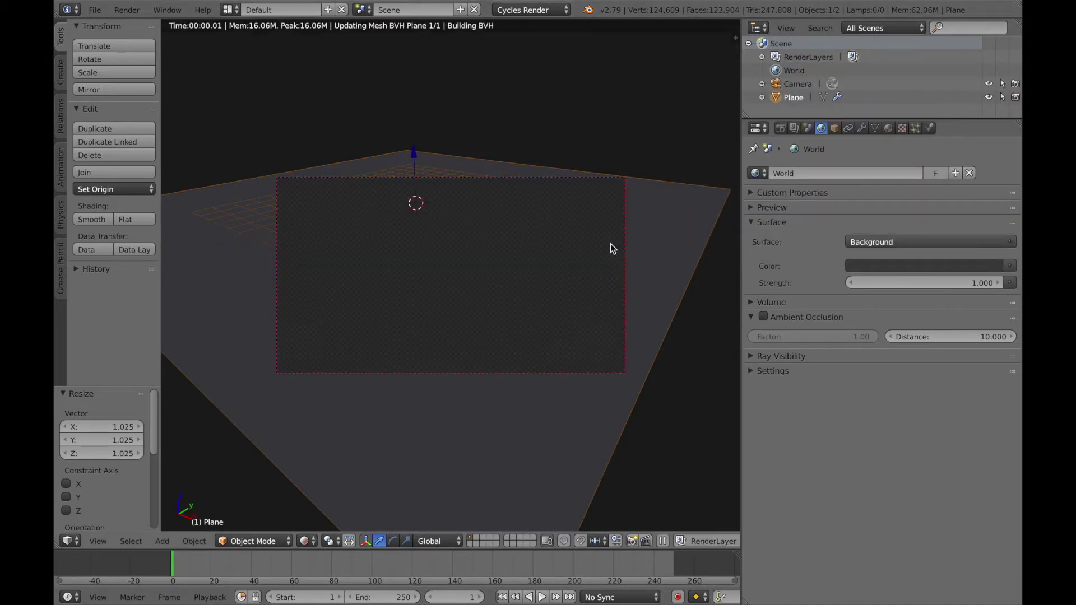
# Step: Add a Sun lamp and raise it about 5.58 units along Z above the plane
pyautogui.hotkey('shift', 'a')
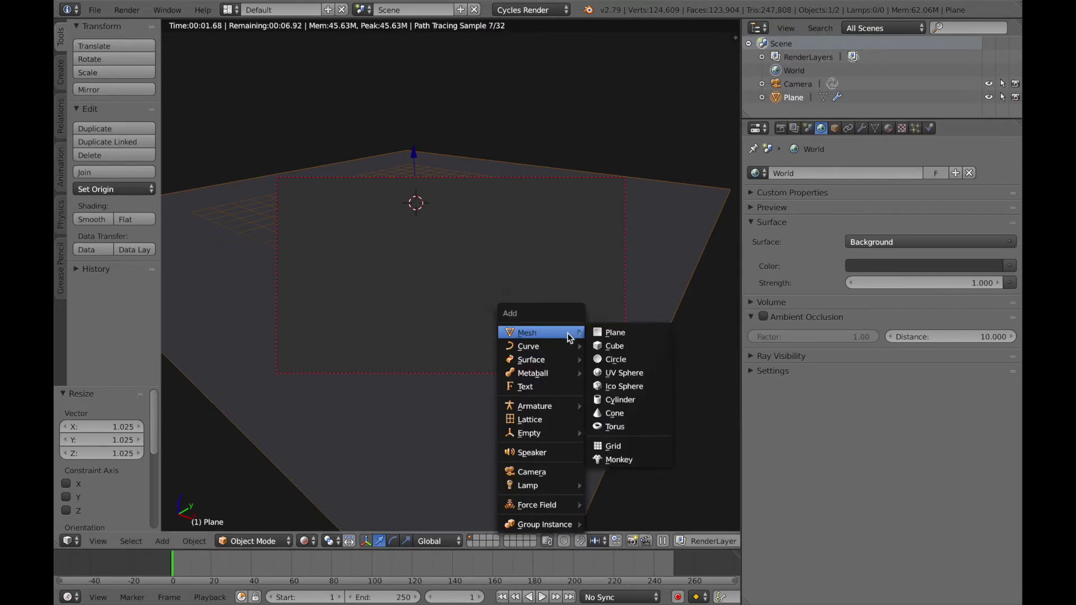
pyautogui.moveTo(543, 486)
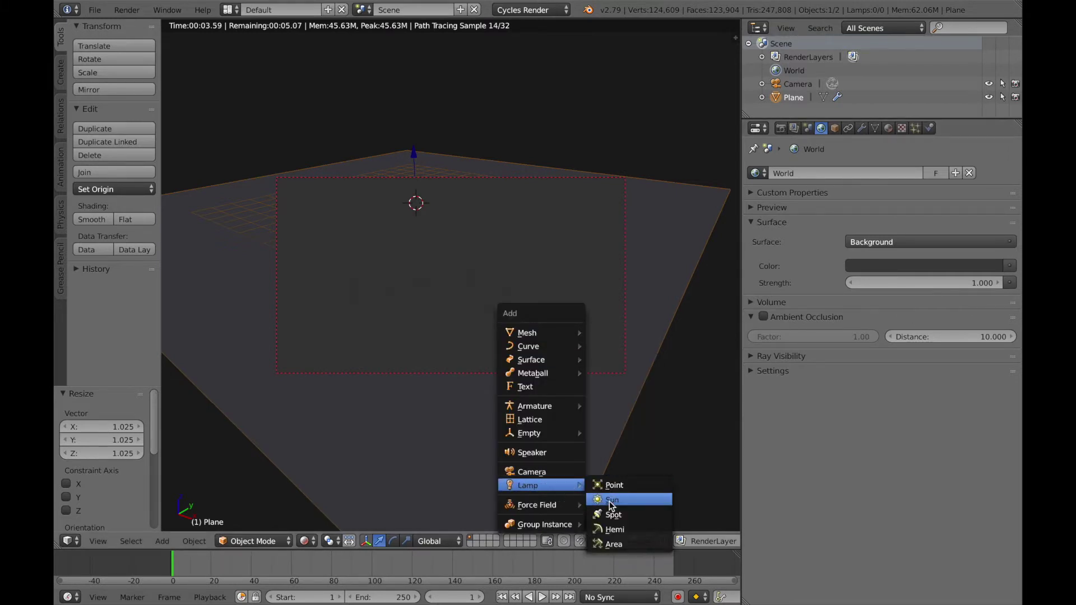
pyautogui.click(610, 505)
pyautogui.press('g')
pyautogui.press('z')
pyautogui.click(542, 288)
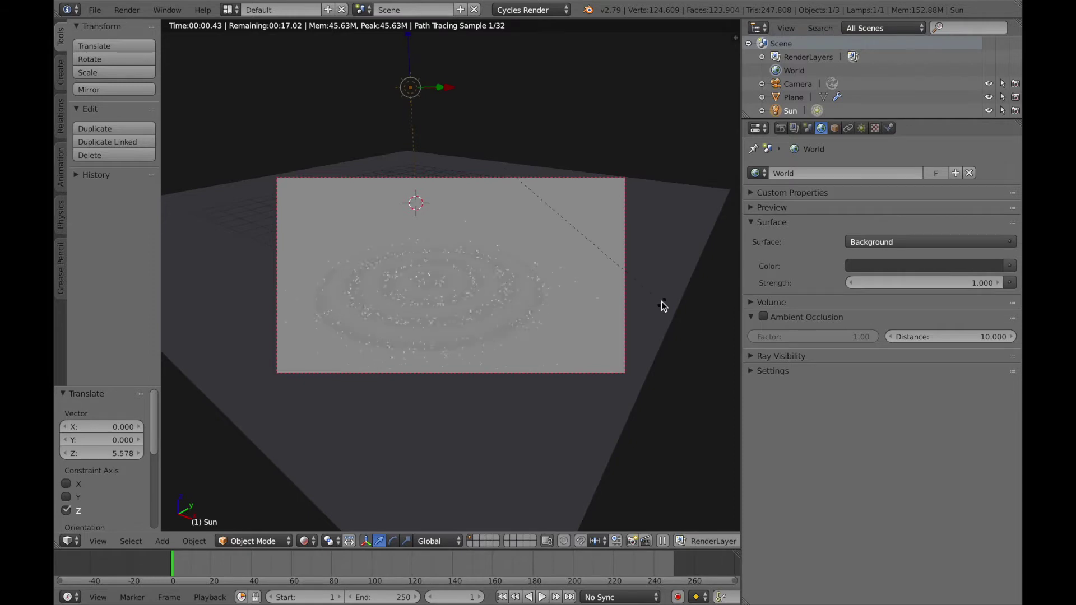
# Step: Rotate the sun lamp about -64.7° around the global X axis
pyautogui.press('r')
pyautogui.press('x')
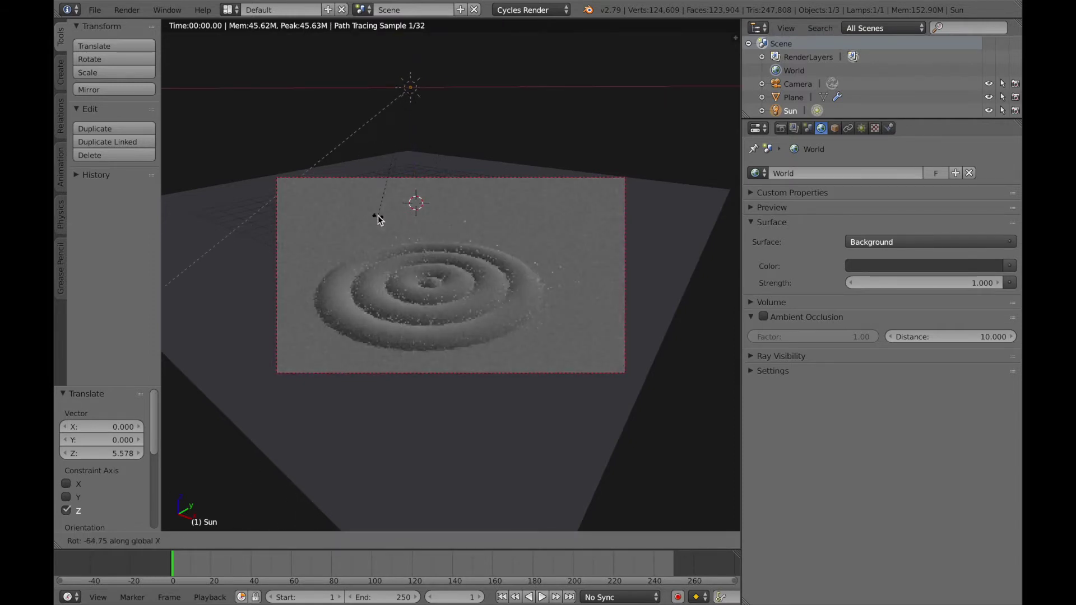
pyautogui.click(378, 218)
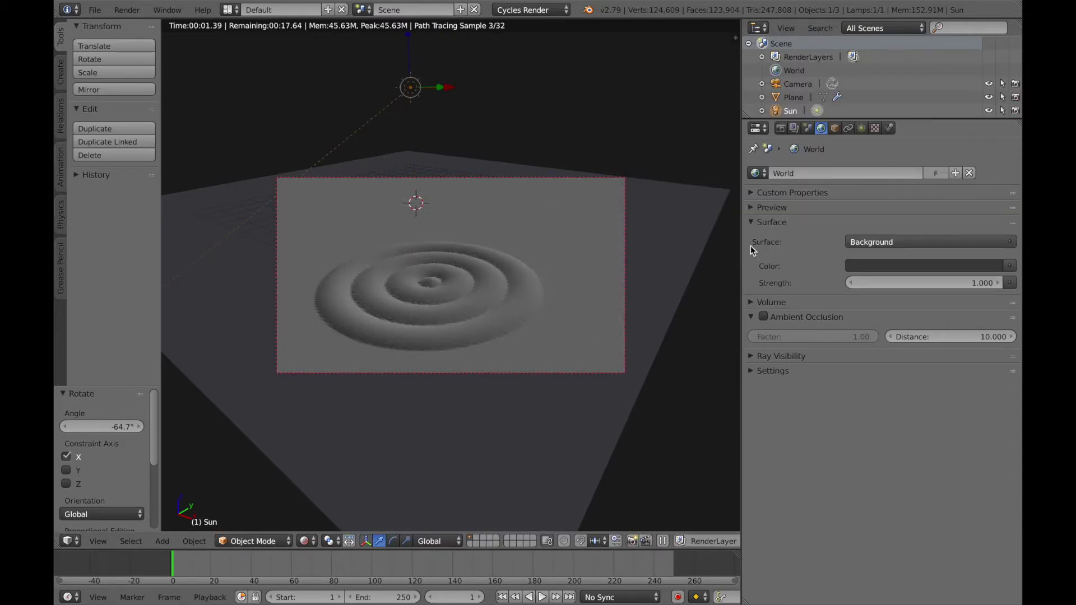
# Step: Try Noise, Magic, Point Density and Checker textures as the world's background color
pyautogui.click(1009, 266)
pyautogui.click(730, 195)
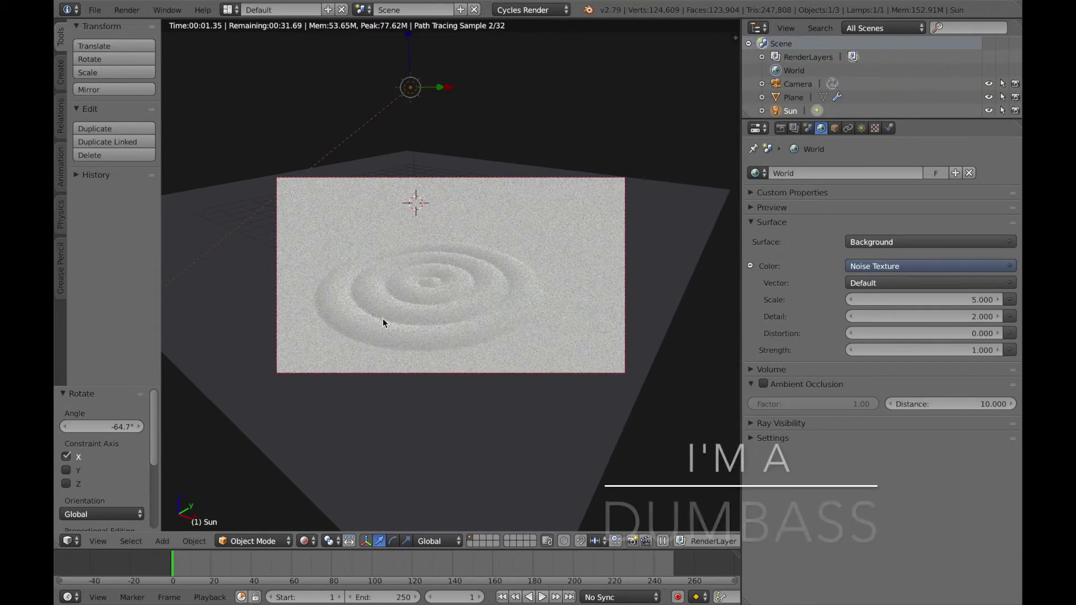
pyautogui.click(1007, 272)
pyautogui.click(650, 161)
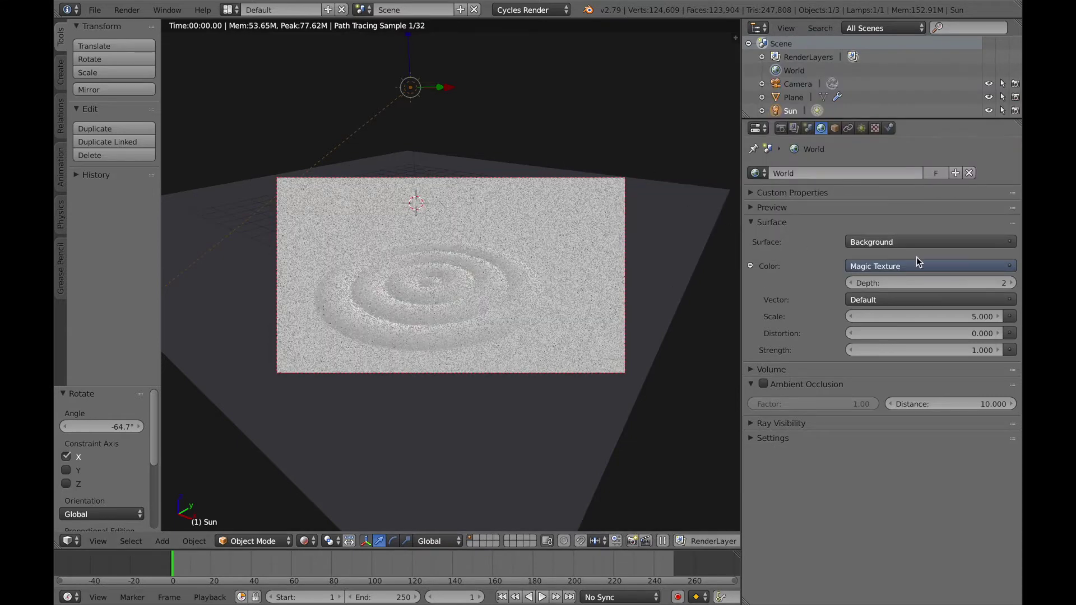
pyautogui.click(878, 258)
pyautogui.click(645, 223)
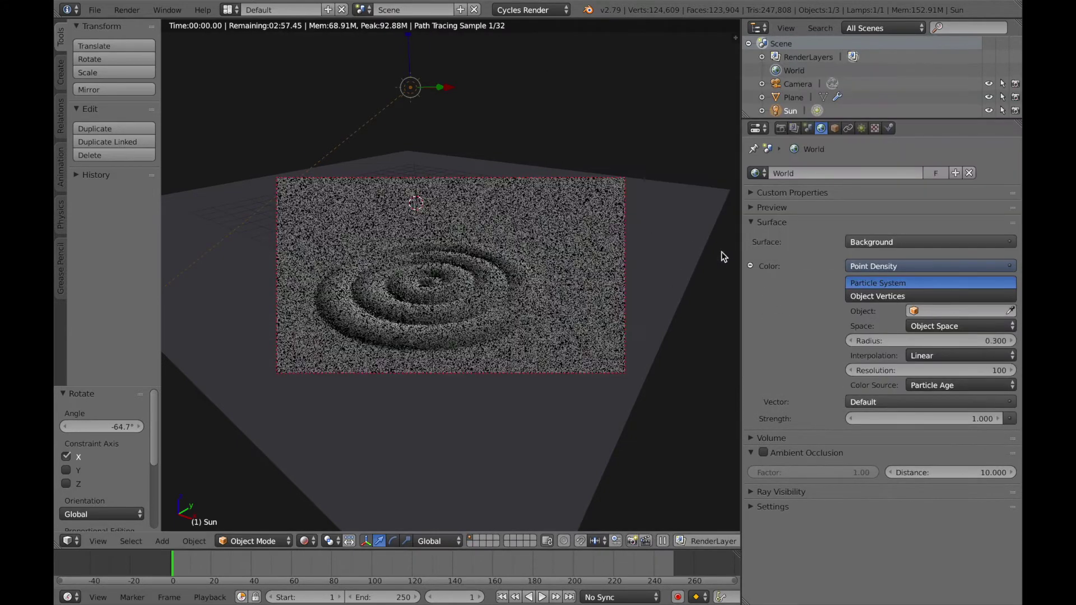
pyautogui.click(1000, 271)
pyautogui.click(653, 101)
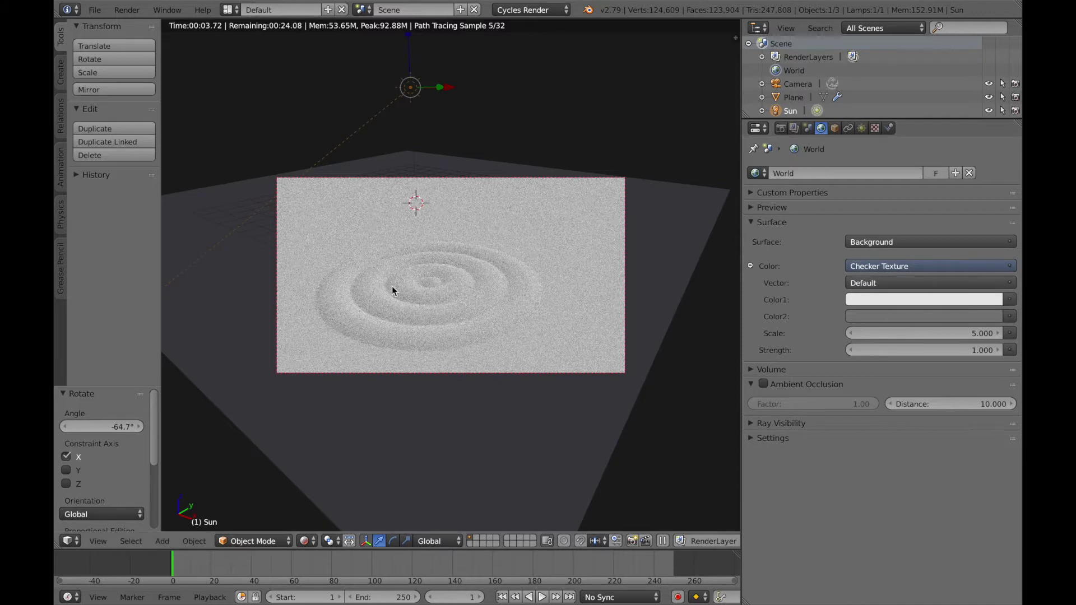
# Step: Select the plane and turn off border rendering to preview the world background outside the camera frame
pyautogui.rightClick(433, 275)
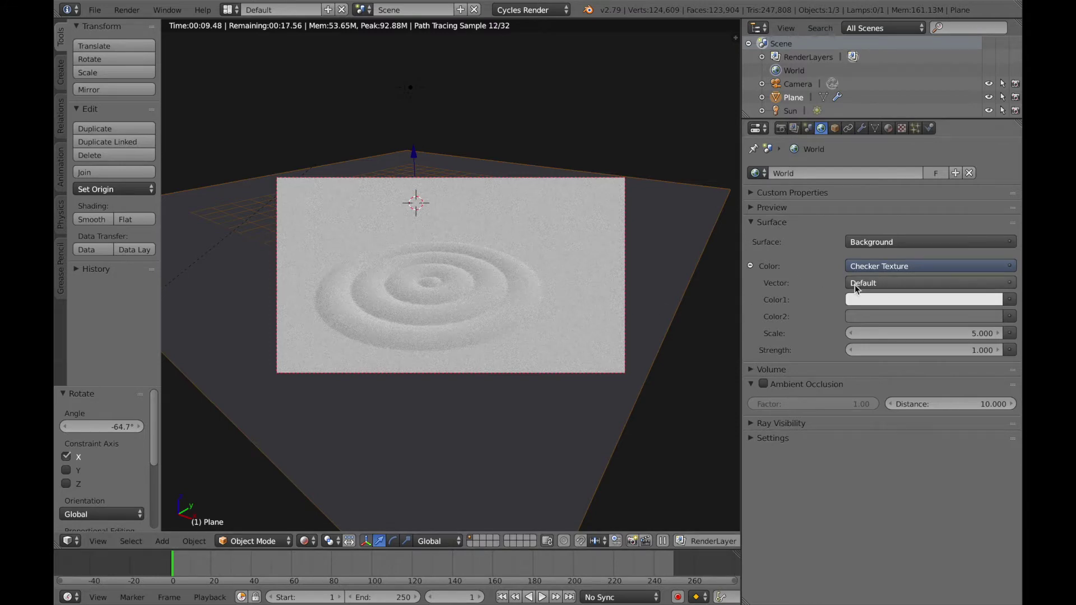
pyautogui.click(780, 130)
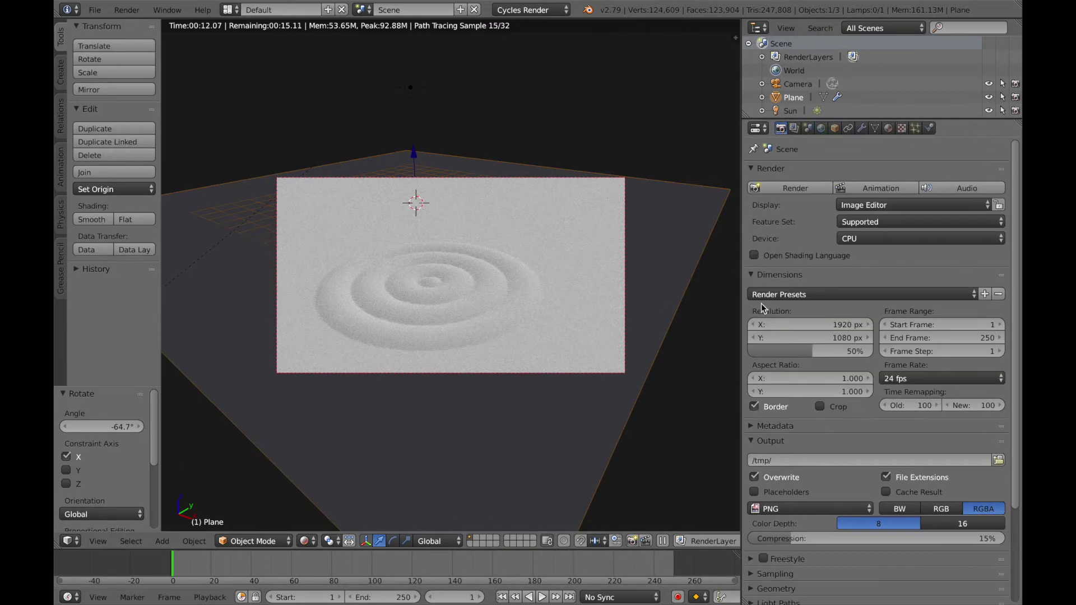
pyautogui.click(755, 407)
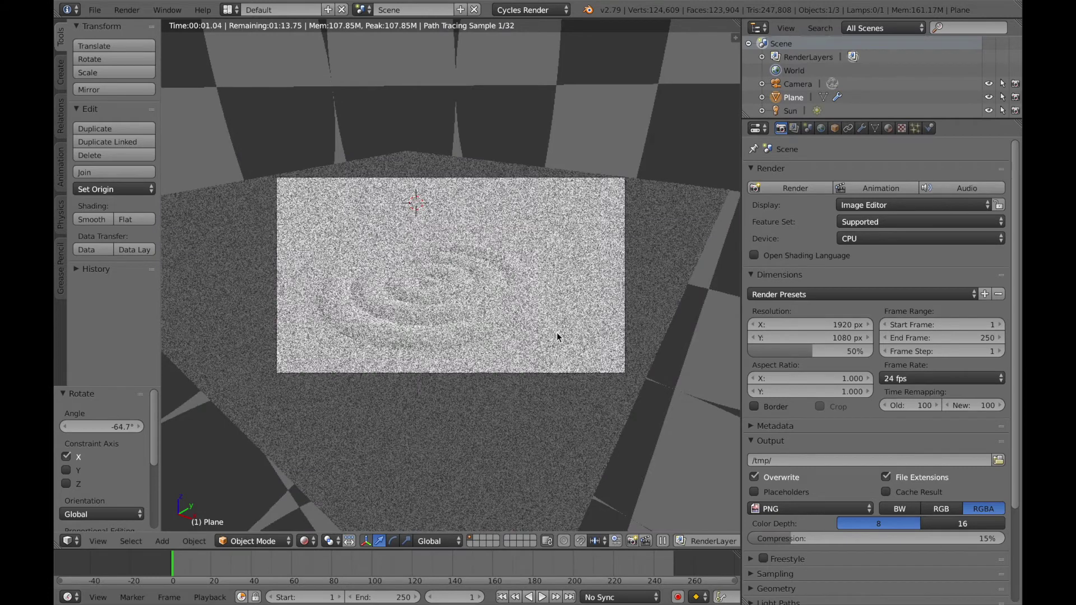
# Step: Try Point Density, Image Texture and Brick Texture as the world's background color
pyautogui.click(820, 129)
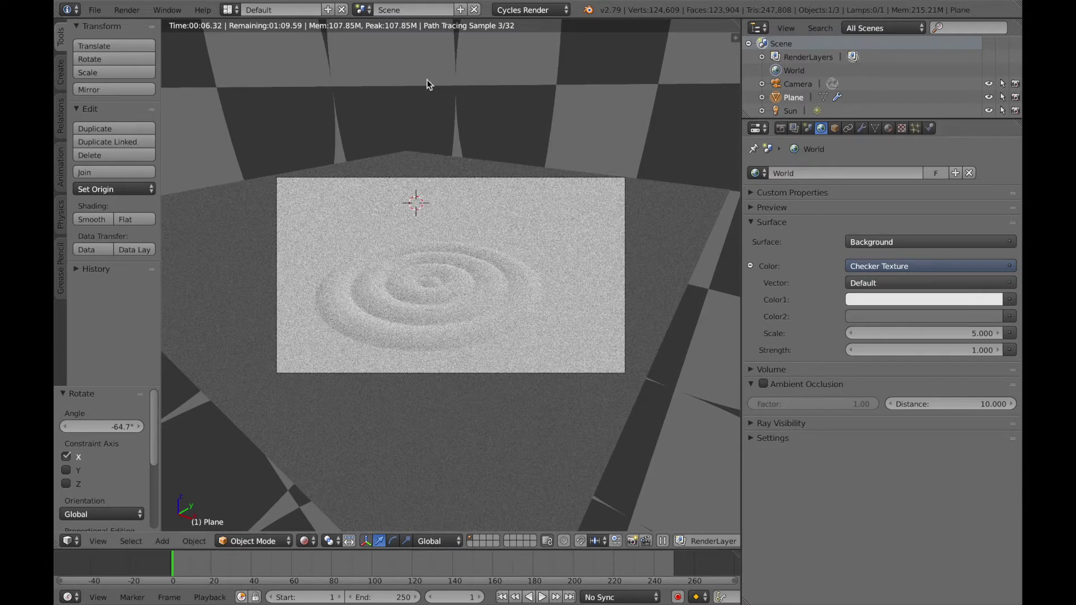
pyautogui.click(894, 271)
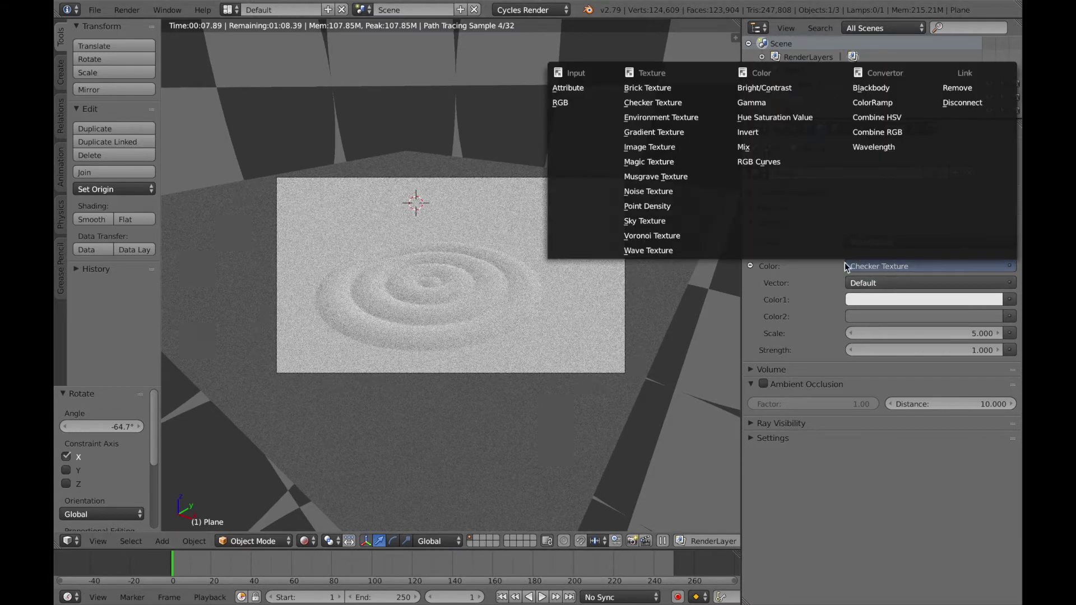
pyautogui.click(651, 206)
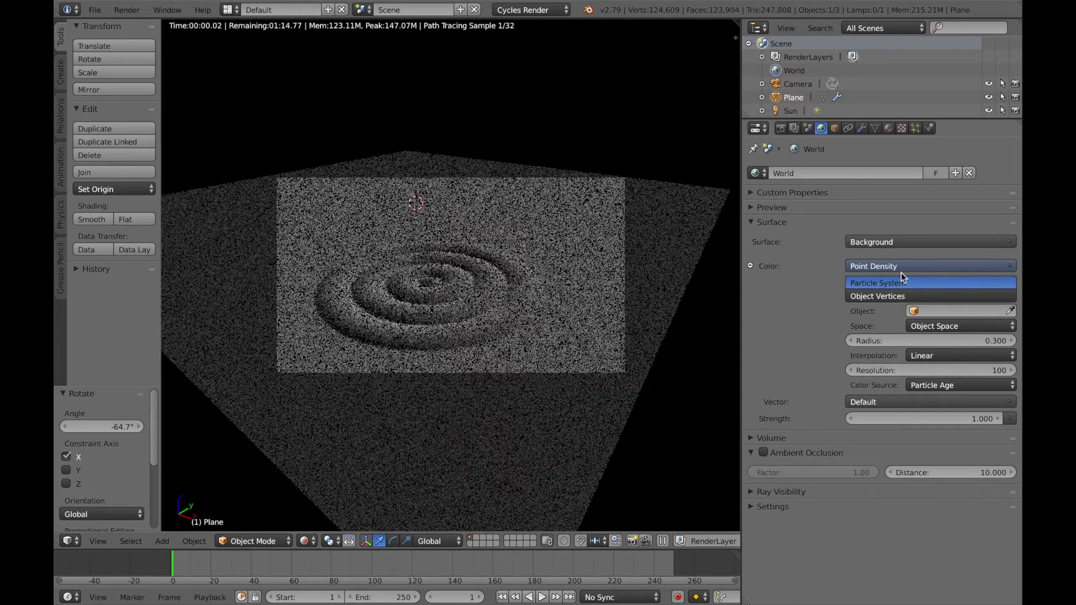
pyautogui.click(877, 266)
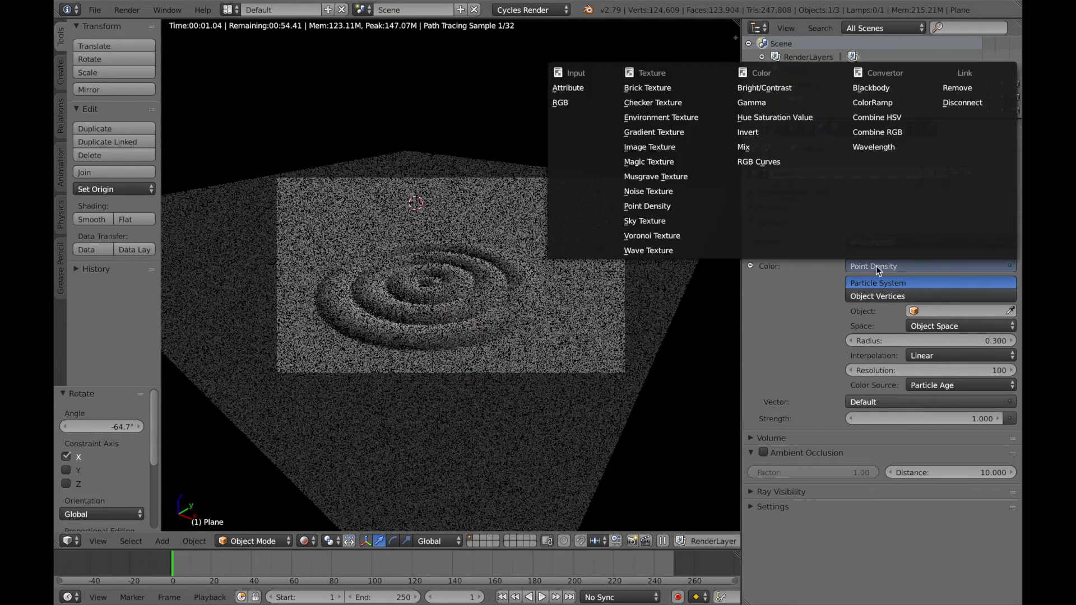
pyautogui.click(664, 145)
pyautogui.click(919, 271)
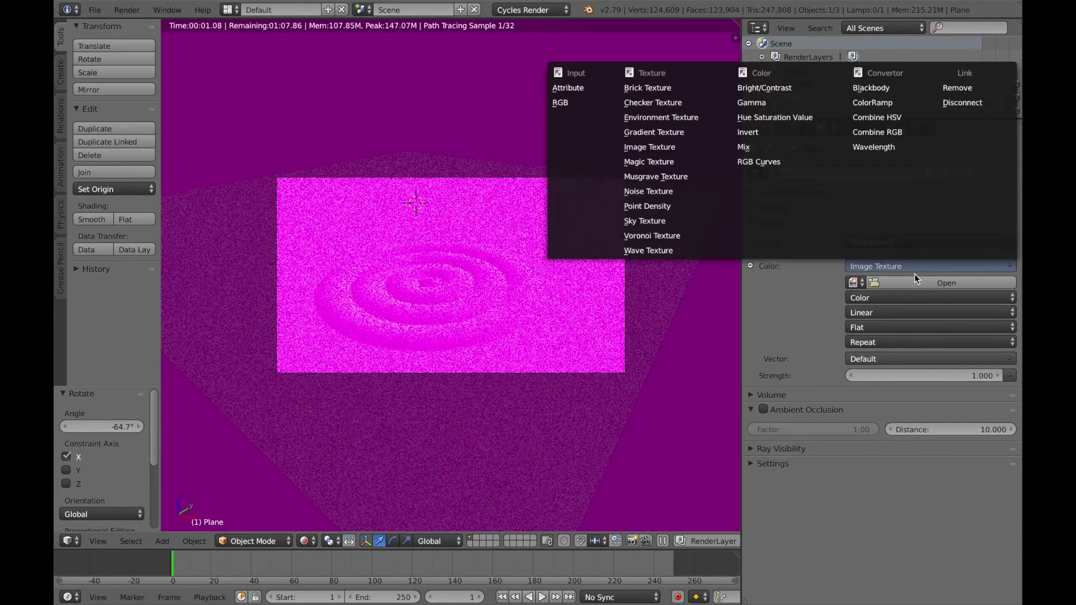
pyautogui.click(665, 88)
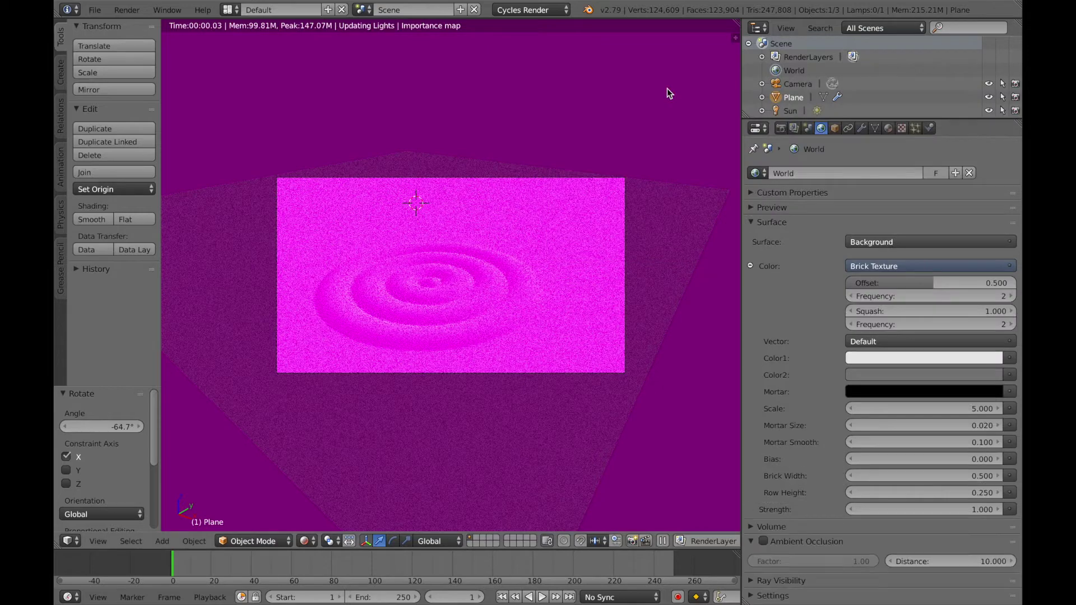
# Step: Assign an Environment Texture to the world's background color and turn border rendering back on
pyautogui.click(915, 268)
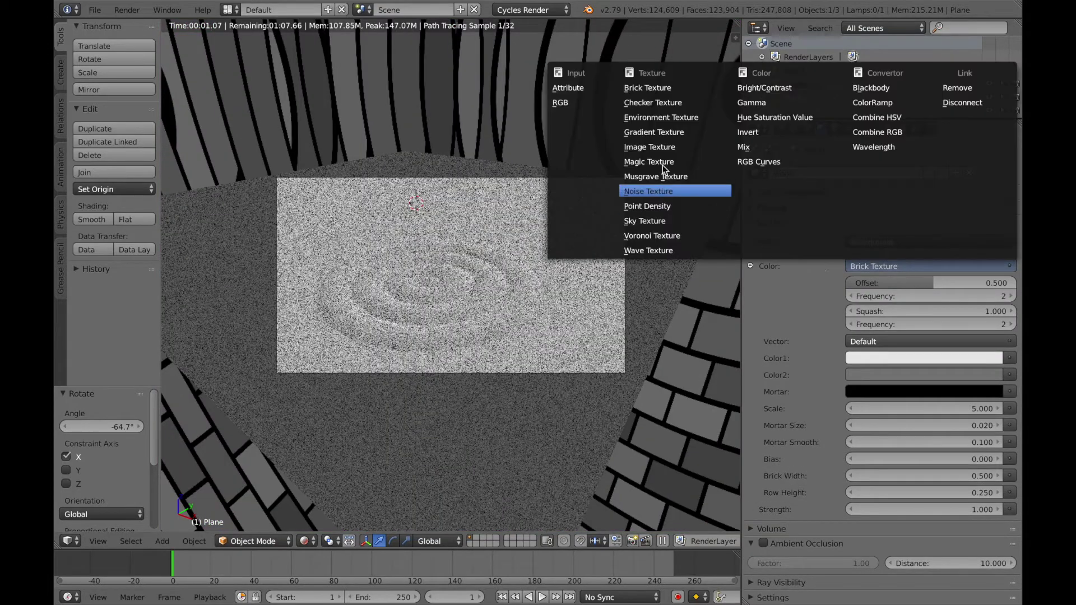
pyautogui.click(661, 119)
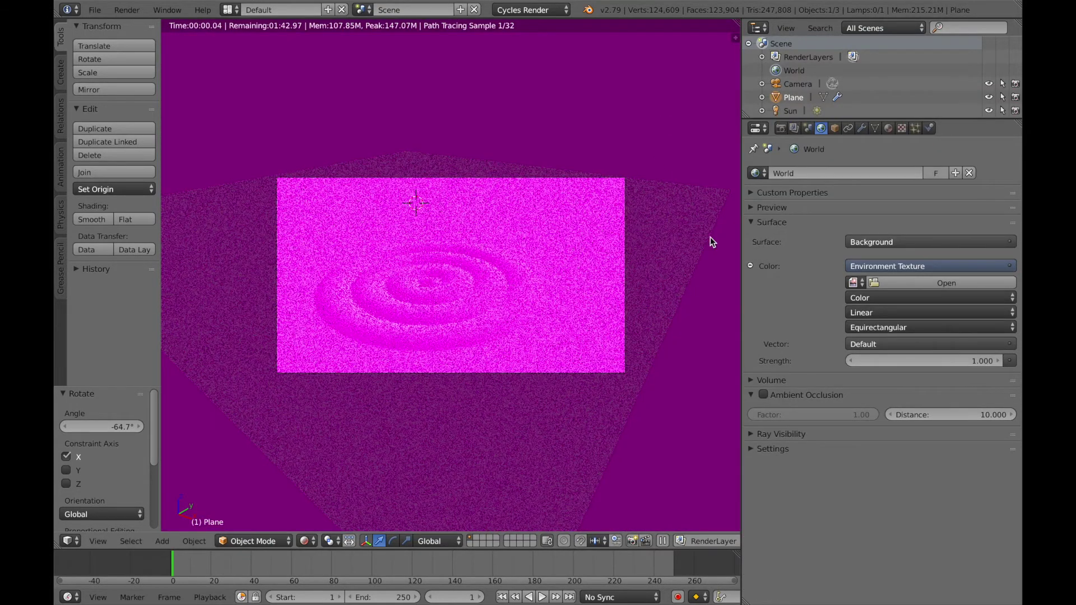
pyautogui.click(780, 129)
pyautogui.click(773, 408)
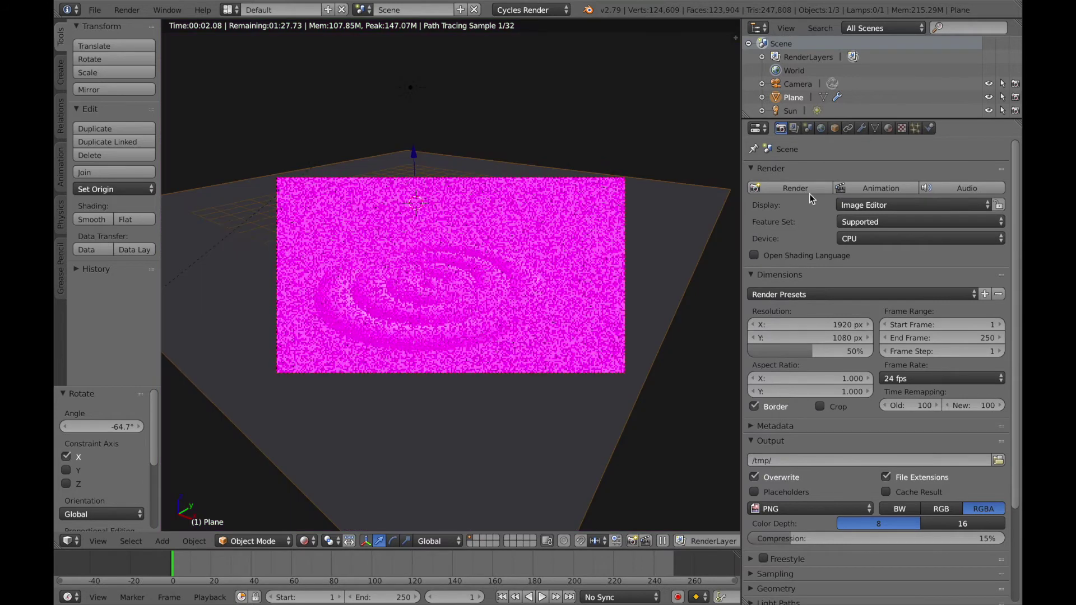
# Step: Load the nature_hdri...372138.jpg image from the nested hdri folder into the world's Environment Texture
pyautogui.click(819, 128)
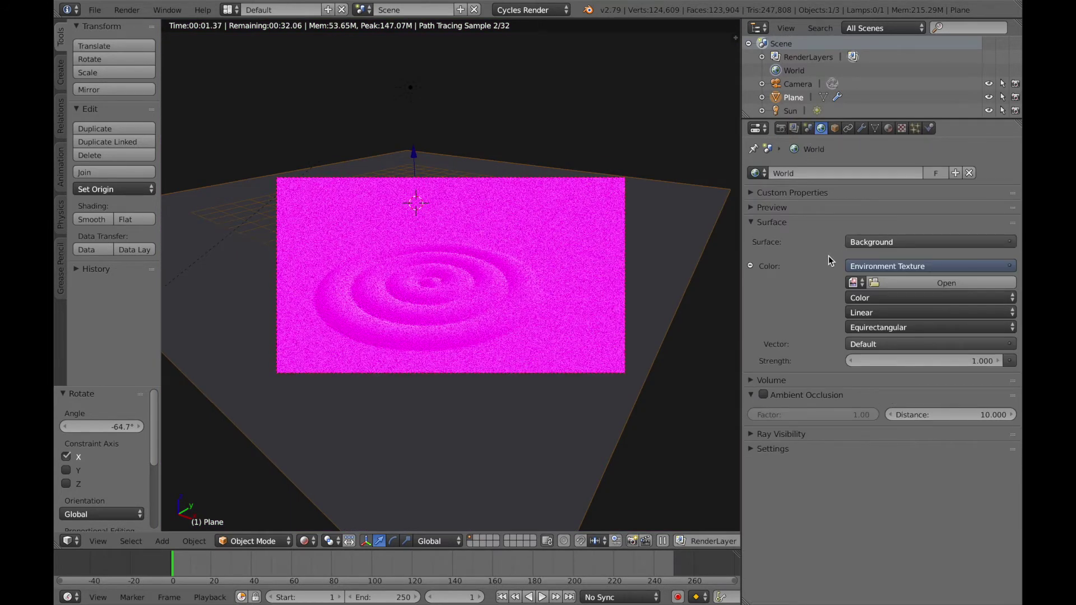
pyautogui.click(903, 286)
pyautogui.click(90, 334)
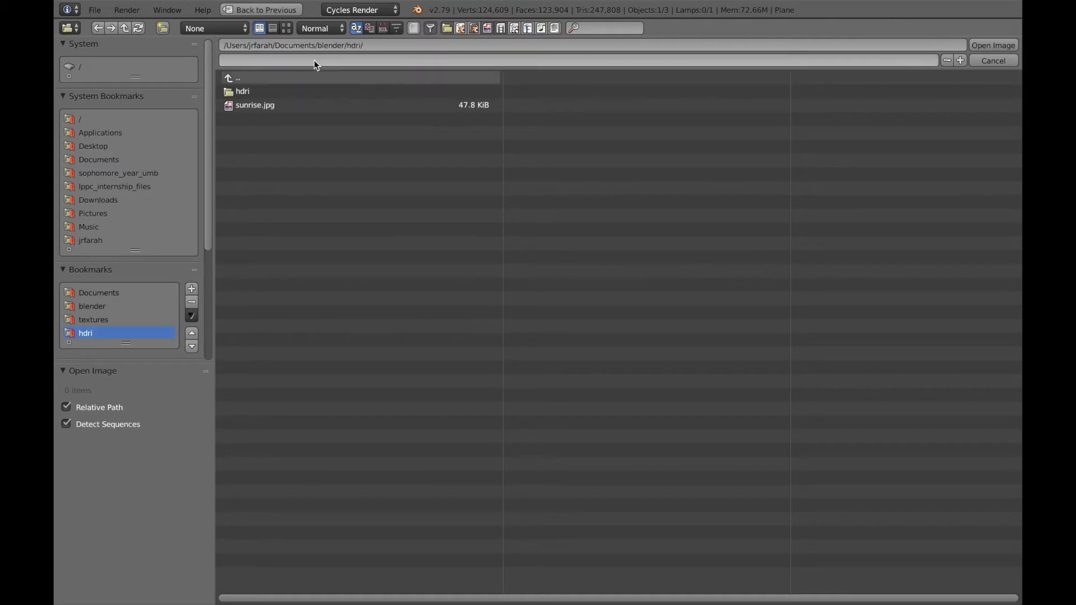
pyautogui.click(286, 29)
pyautogui.click(288, 101)
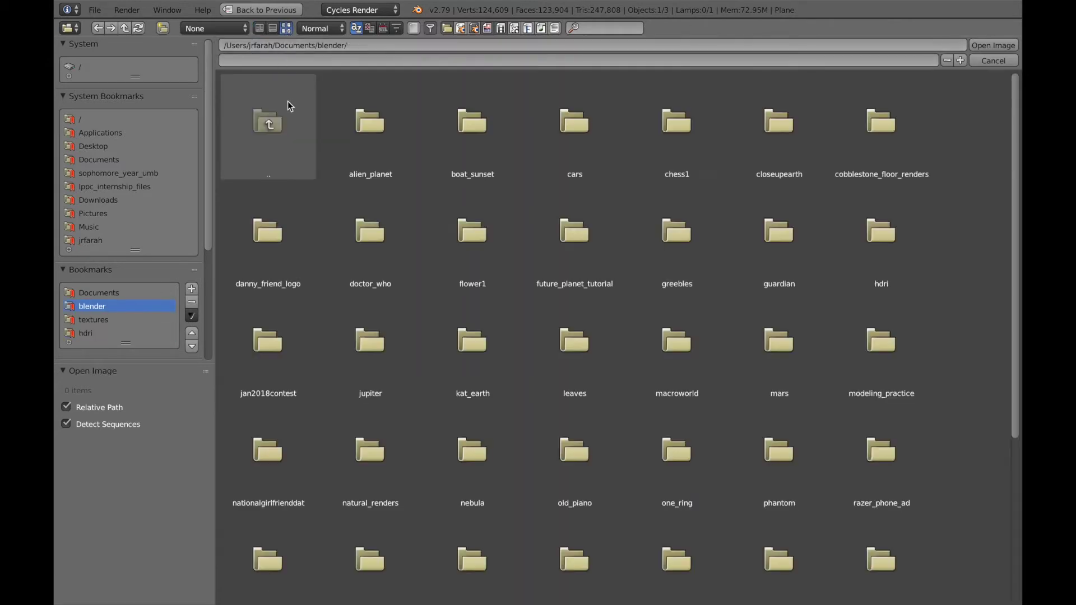
pyautogui.click(89, 334)
pyautogui.click(331, 147)
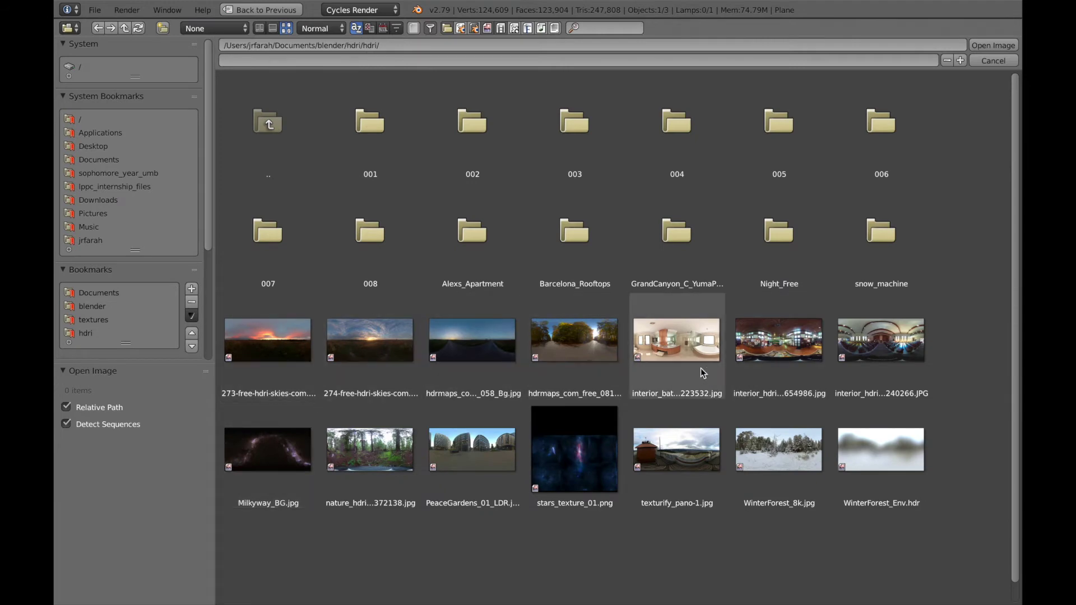
pyautogui.doubleClick(390, 464)
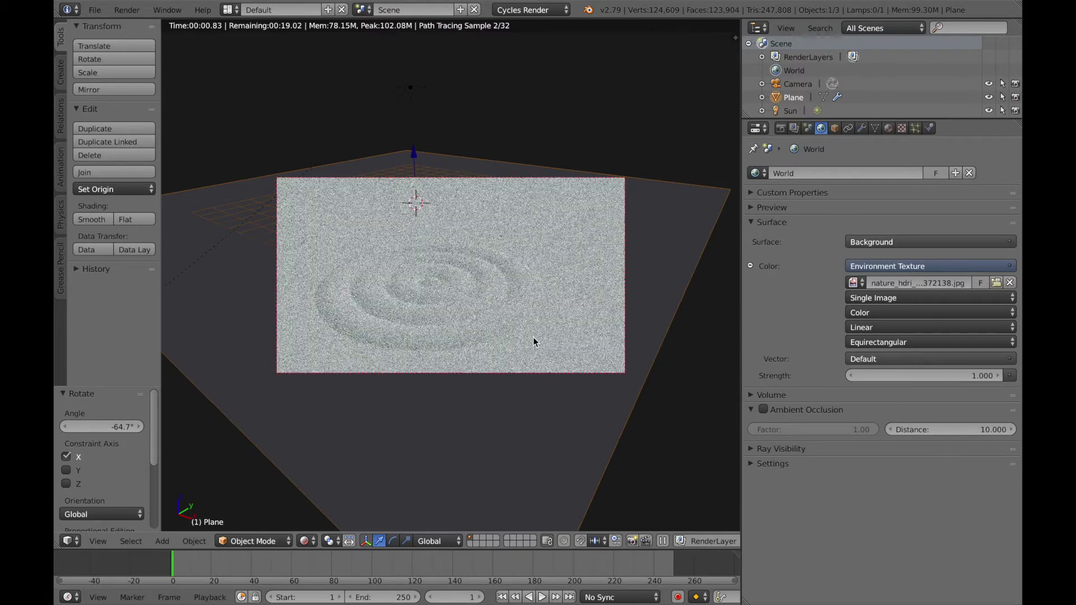
# Step: Inspect the HDRI surroundings around the plane outside the camera, return to the camera view and save the file
pyautogui.click(781, 127)
pyautogui.moveTo(622, 239); pyautogui.dragTo(561, 294, button='middle')
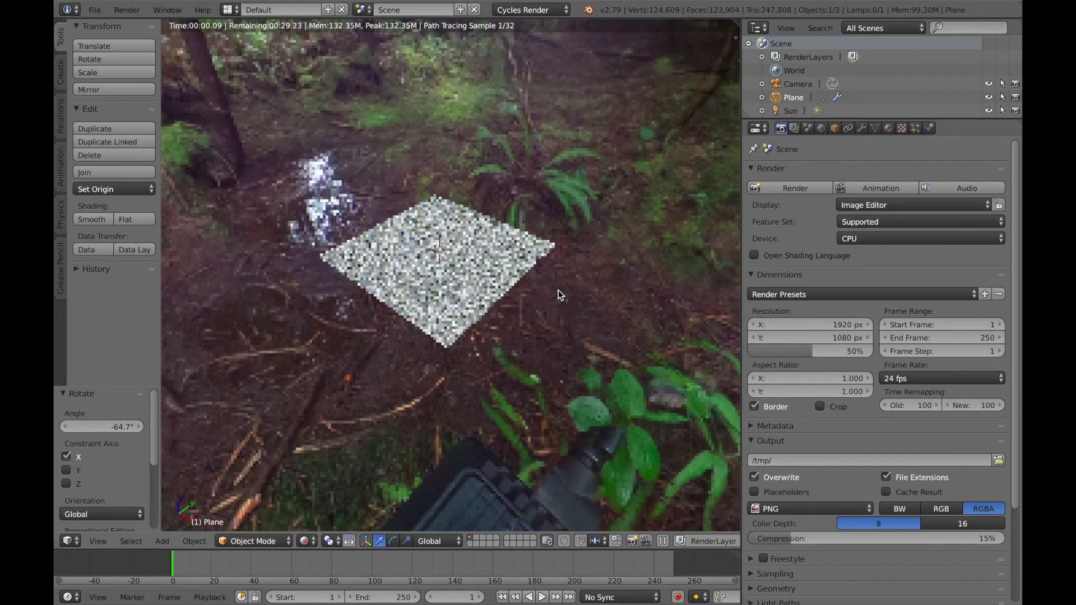
pyautogui.scroll(6, 563, 297)
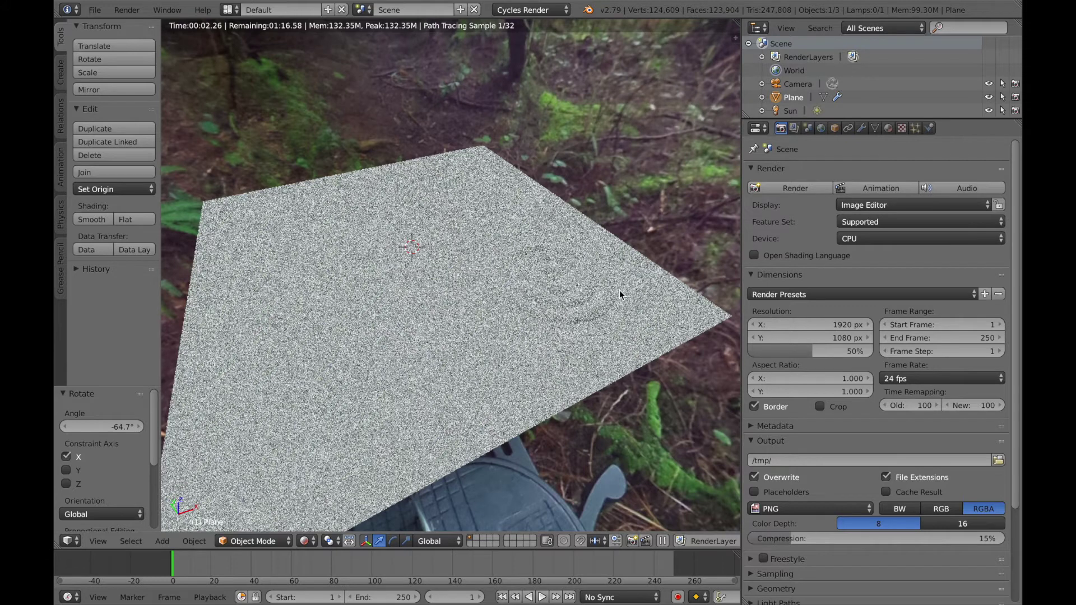
pyautogui.press('KP_0')
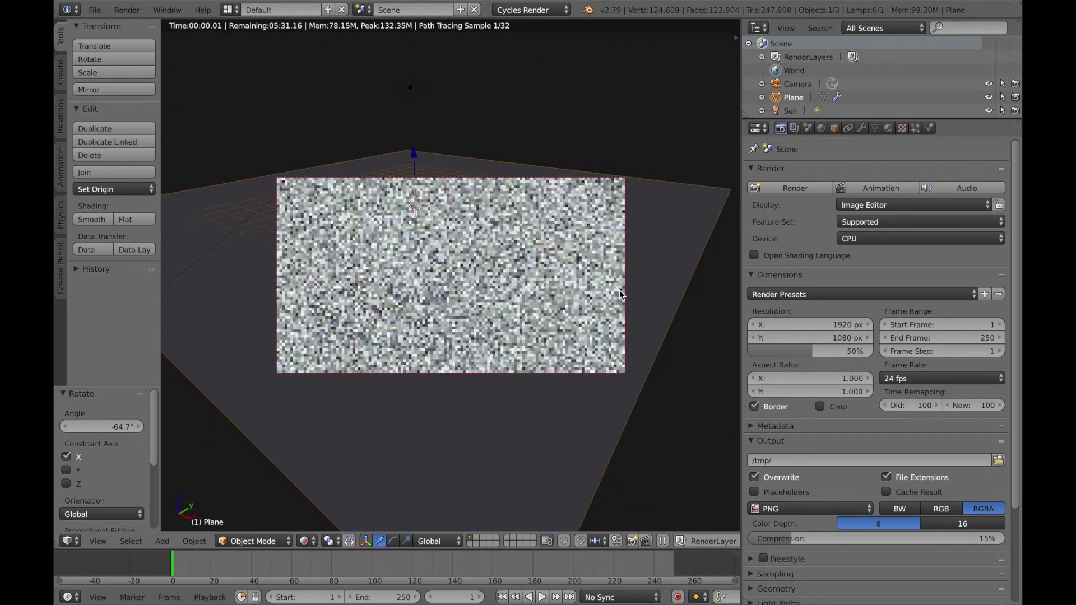
pyautogui.hotkey('ctrl', 's')
pyautogui.click(620, 292)
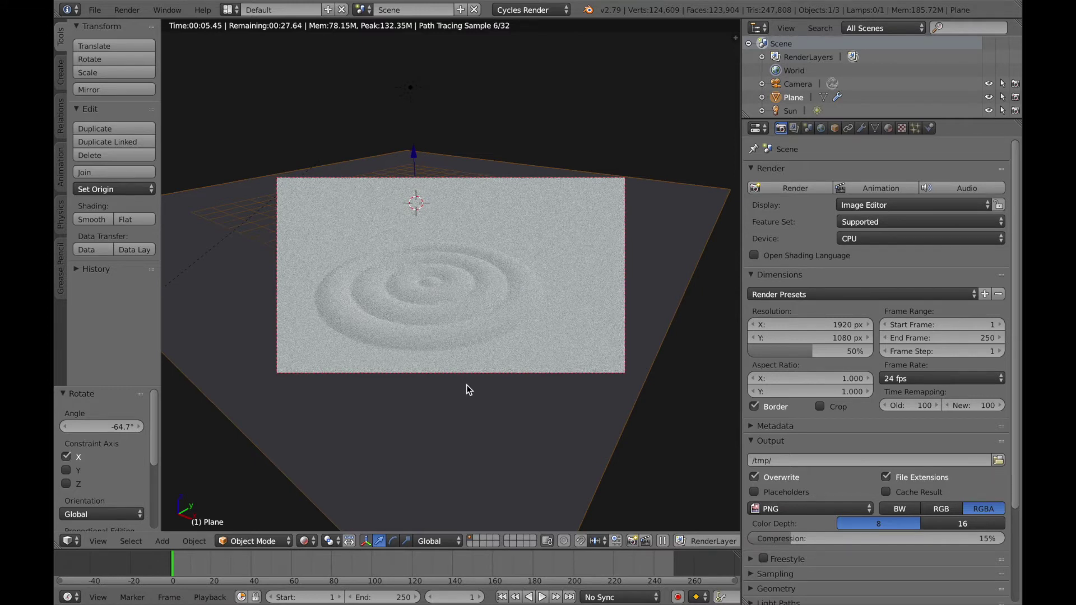
# Step: Return the viewport to solid shading and add a new plane mesh to the scene
pyautogui.hotkey('shift', 'a')
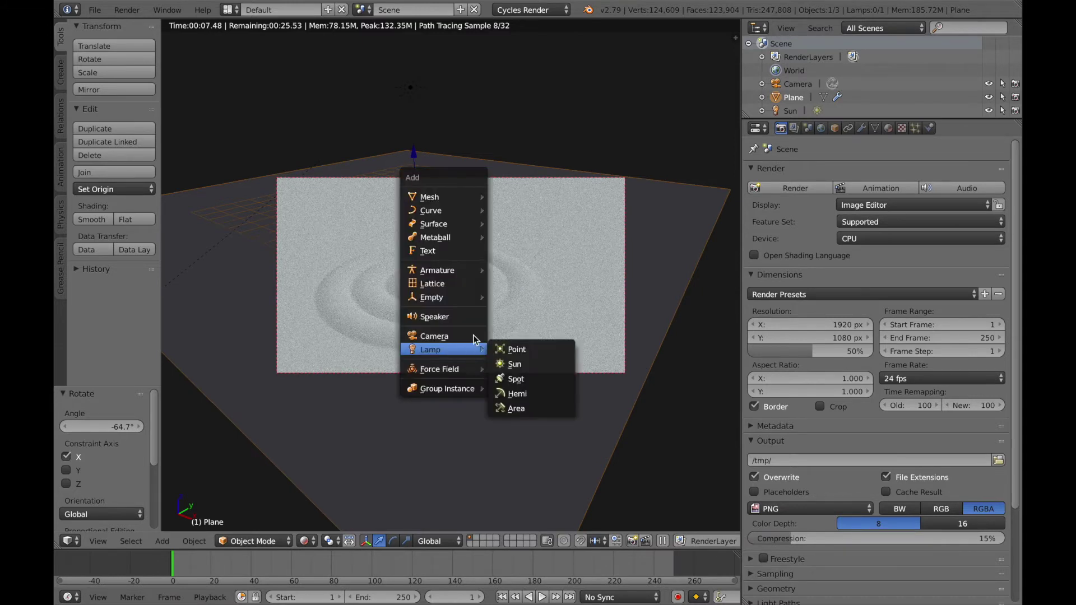
pyautogui.moveTo(473, 198)
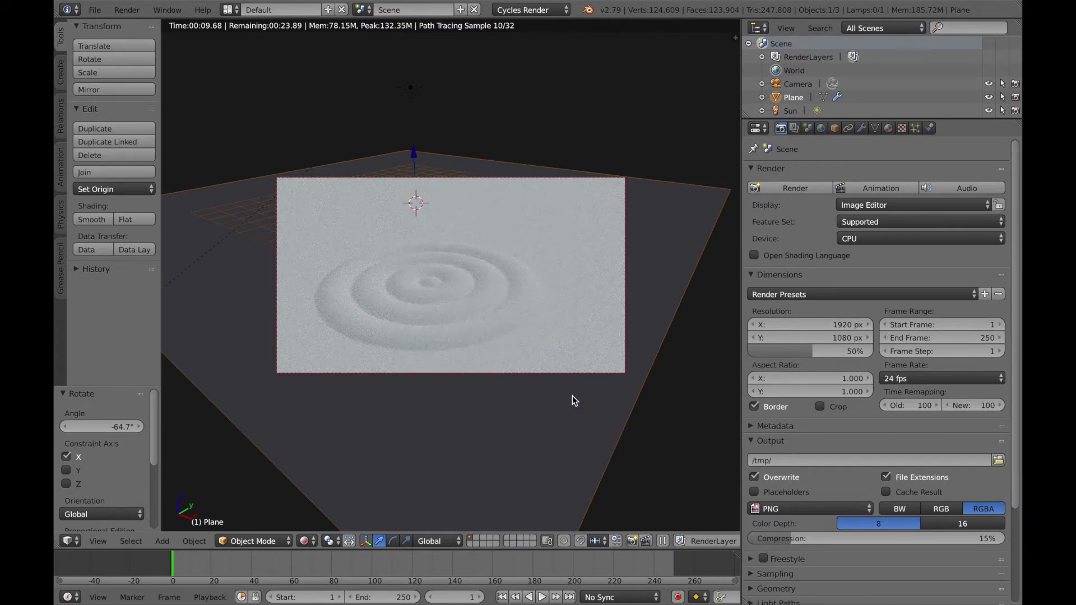
pyautogui.hotkey('shift', 'z')
pyautogui.hotkey('shift', 'a')
pyautogui.moveTo(582, 176)
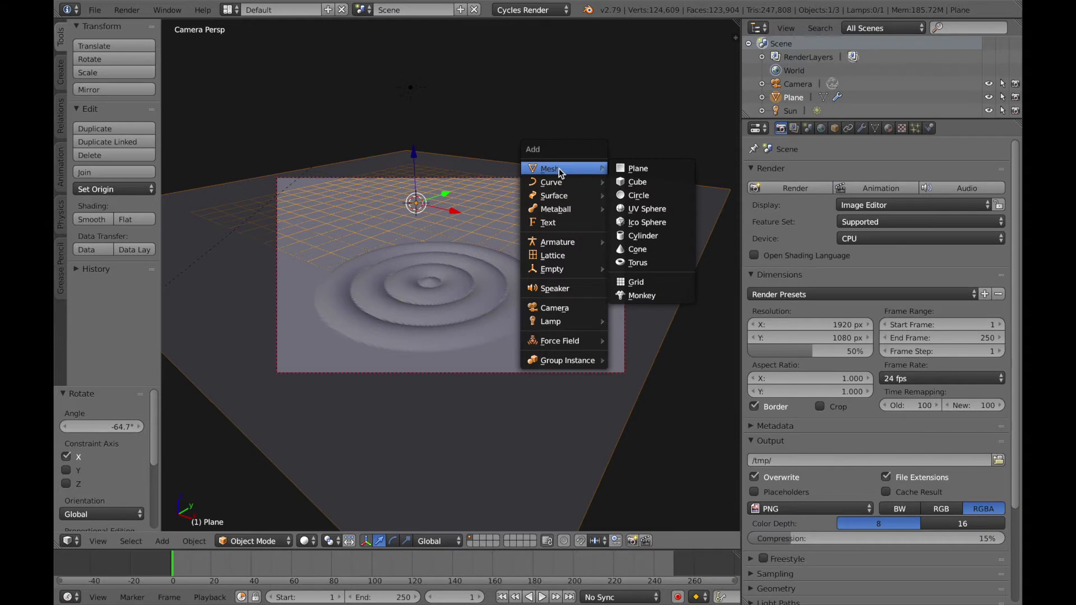
pyautogui.click(629, 172)
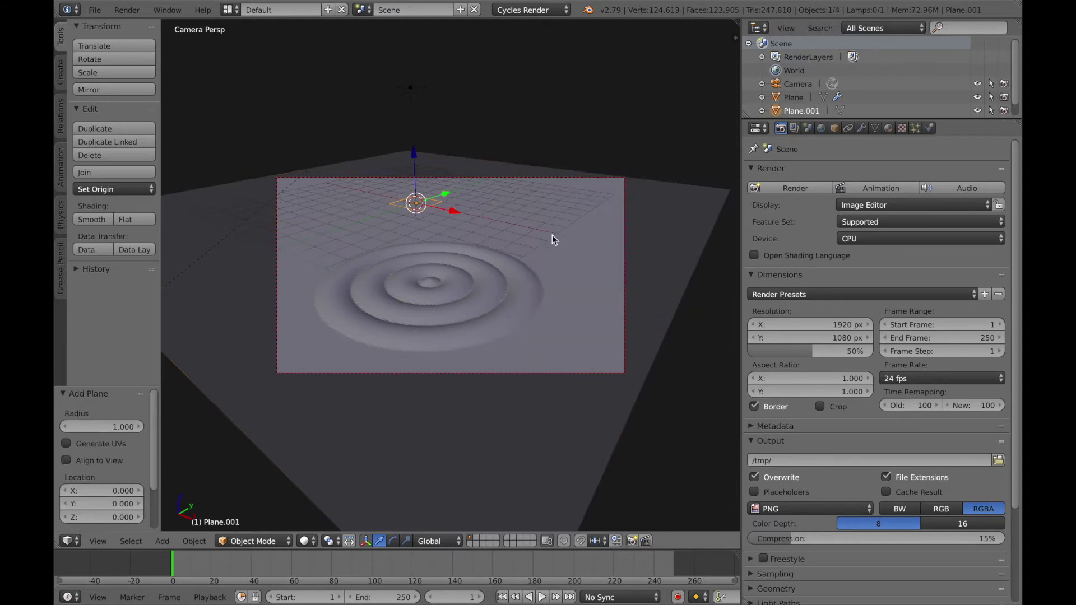
# Step: Move the new plane along the Y and X axes to the centre of the ripples
pyautogui.press('g')
pyautogui.press('y')
pyautogui.click(355, 275)
pyautogui.press('g')
pyautogui.press('x')
pyautogui.click(464, 288)
pyautogui.press('g')
pyautogui.press('y')
pyautogui.click(452, 281)
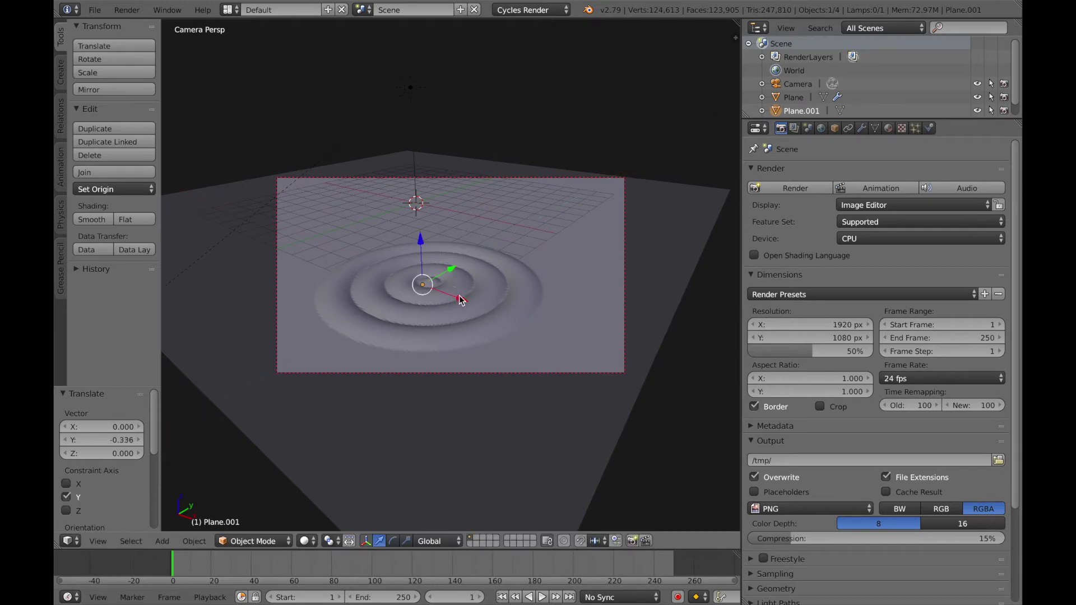
# Step: Raise the small plane about 0.211 along Z above the ripples and return to the camera view
pyautogui.moveTo(426, 250); pyautogui.dragTo(425, 238)
pyautogui.moveTo(426, 238); pyautogui.dragTo(539, 268, button='middle')
pyautogui.scroll(-5, 549, 246)
pyautogui.press('KP_0')
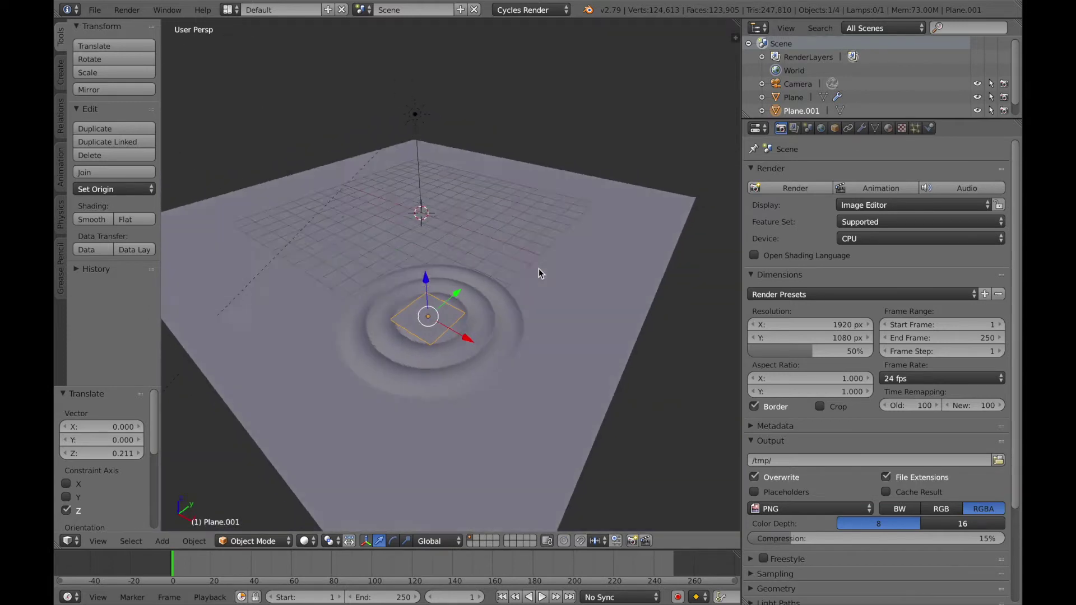
# Step: Scale the small plane by about 0.987, keep it selected and save the file
pyautogui.press('s')
pyautogui.click(537, 274)
pyautogui.scroll(-3, 536, 273)
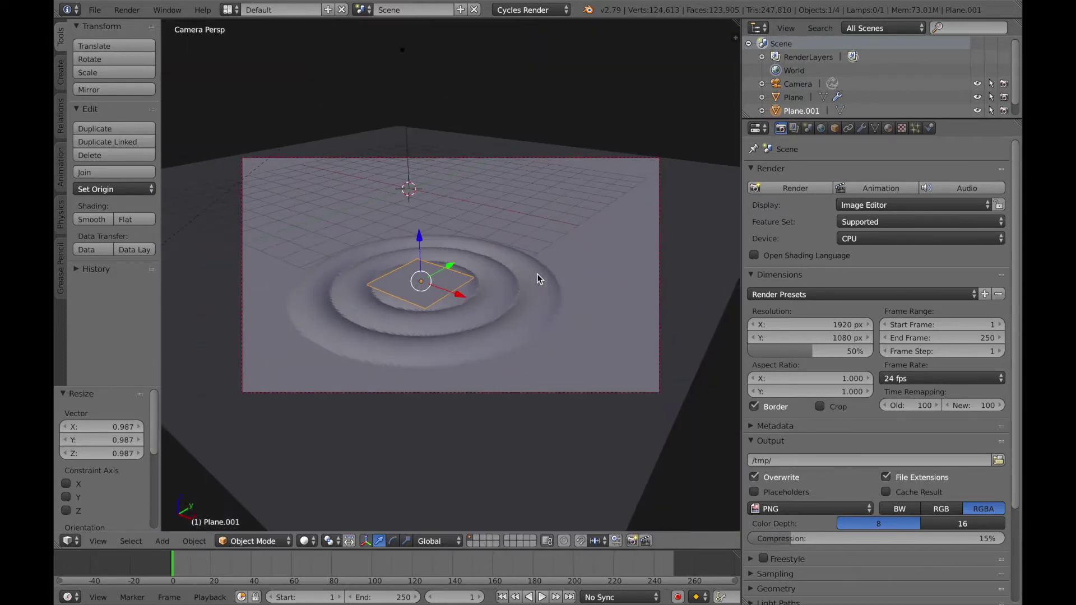
pyautogui.rightClick(555, 159)
pyautogui.hotkey('ctrl', 's')
pyautogui.click(434, 249)
pyautogui.rightClick(427, 282)
pyautogui.hotkey('ctrl', 's')
pyautogui.click(529, 260)
# Step: Unwrap the small plane's UVs in Edit Mode and return to Object Mode
pyautogui.press('Tab')
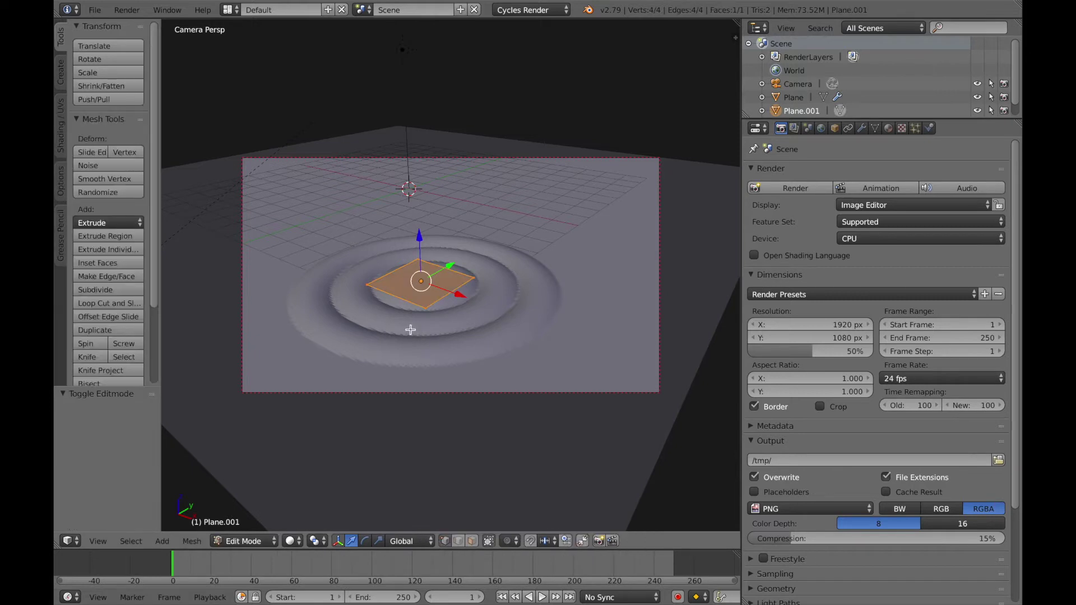
pyautogui.press('u')
pyautogui.click(410, 330)
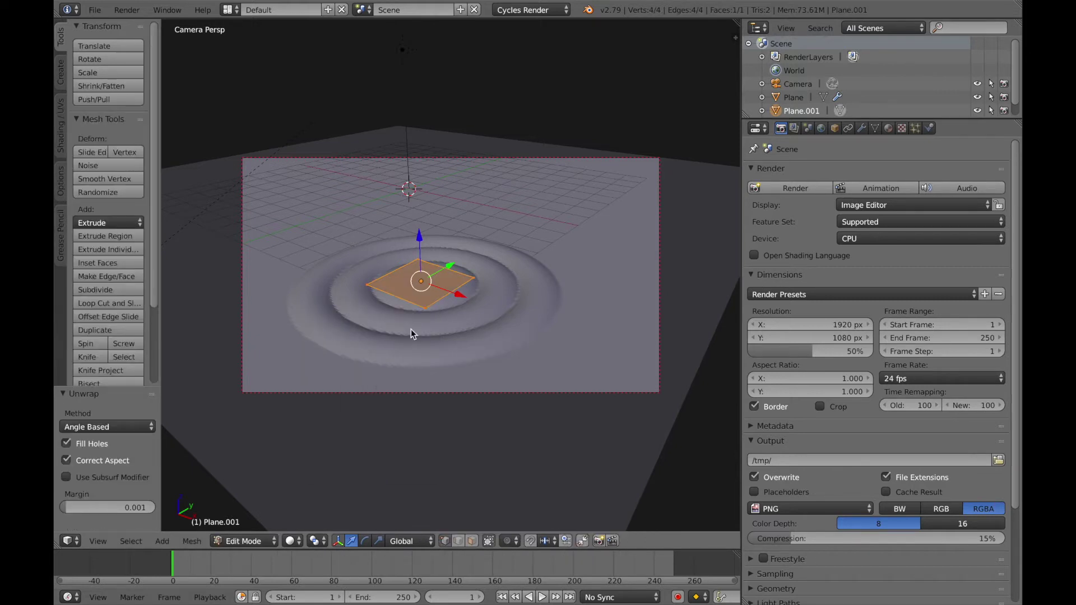
pyautogui.press('Tab')
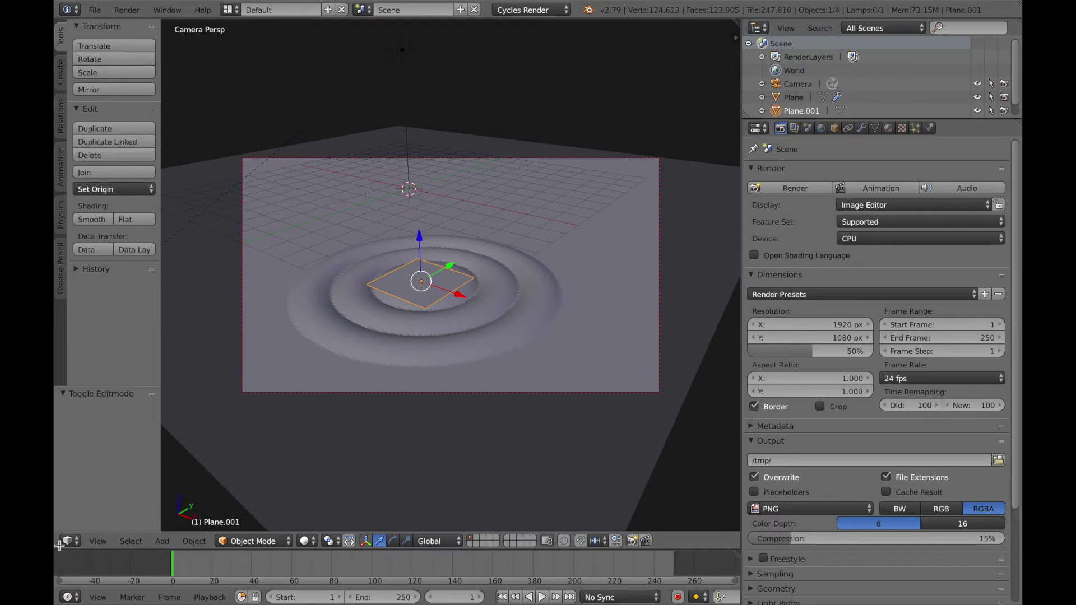
# Step: Split the 3D view into two side-by-side areas and hide the tool shelf in both
pyautogui.moveTo(56, 544); pyautogui.dragTo(388, 453)
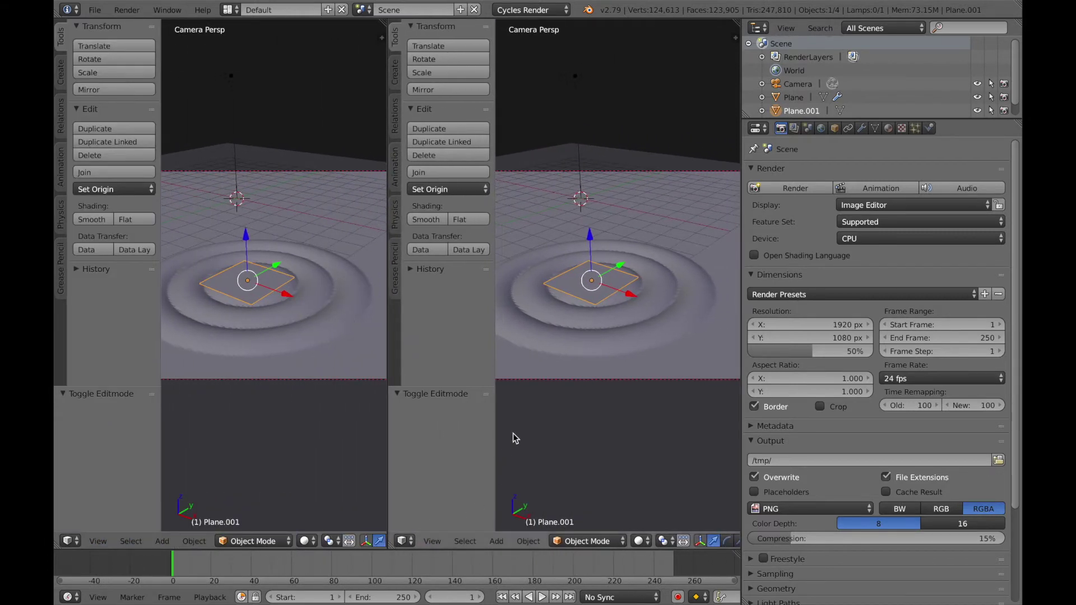
pyautogui.scroll(-1, 539, 431)
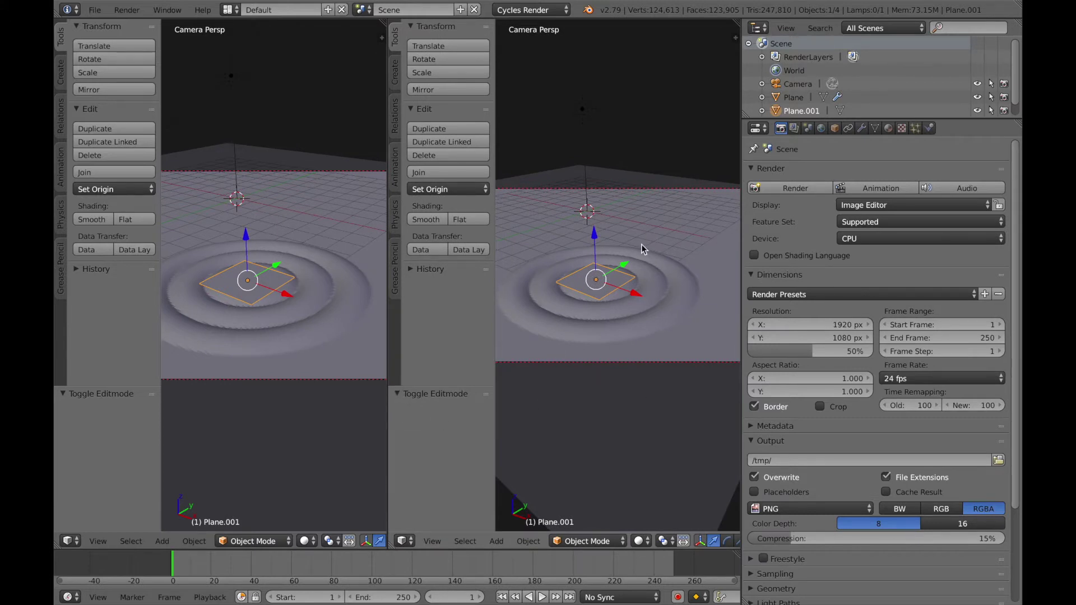
pyautogui.press('t')
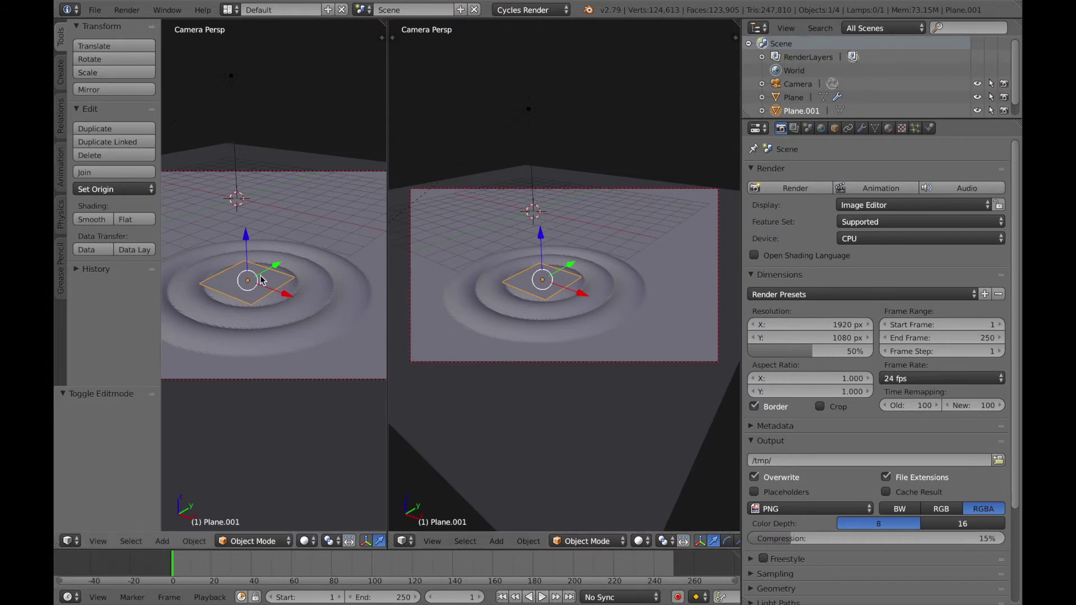
pyautogui.press('t')
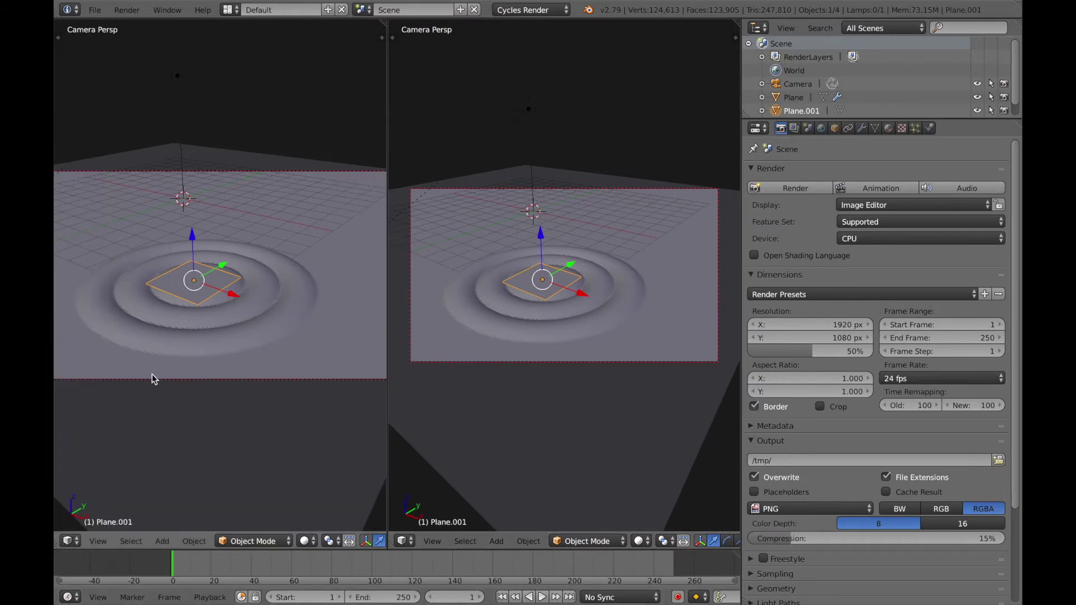
# Step: Change one of the two 3D views into a Node Editor, hide its properties sidebar and widen it
pyautogui.click(70, 542)
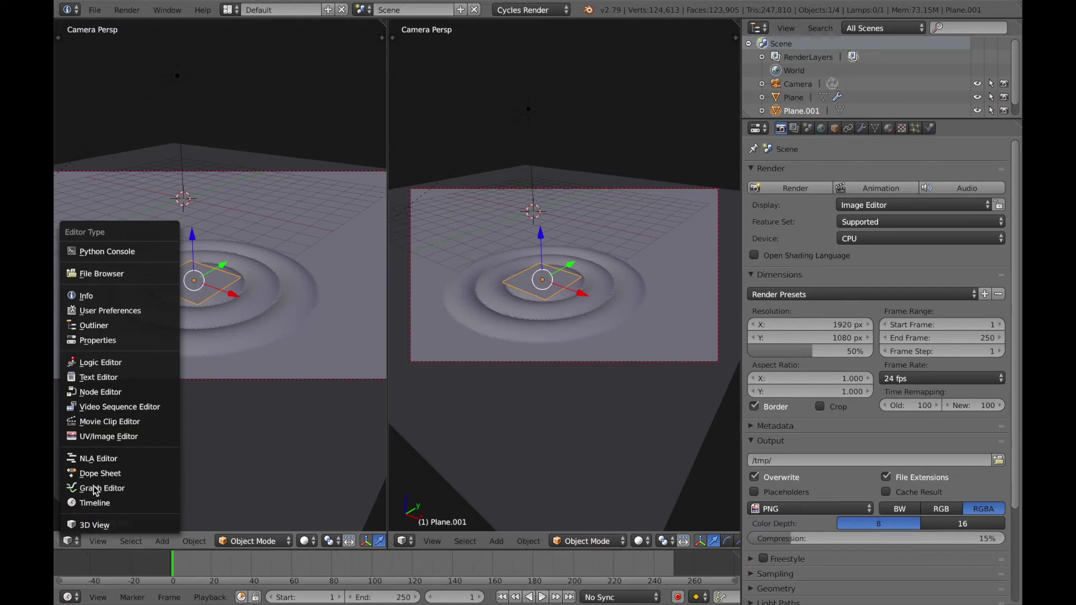
pyautogui.click(166, 393)
pyautogui.press('n')
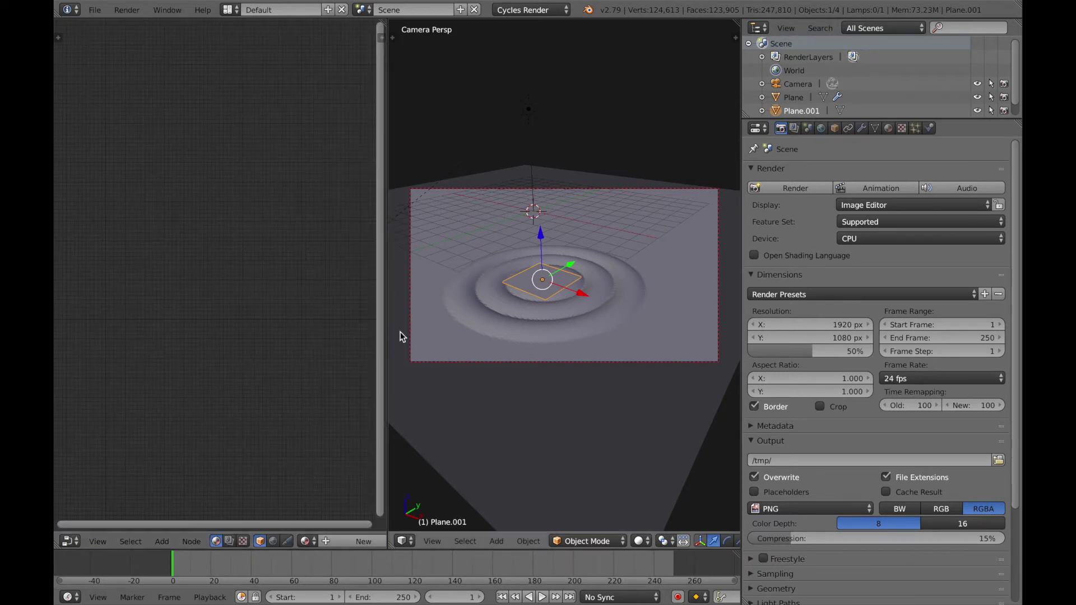
pyautogui.moveTo(389, 321); pyautogui.dragTo(431, 324)
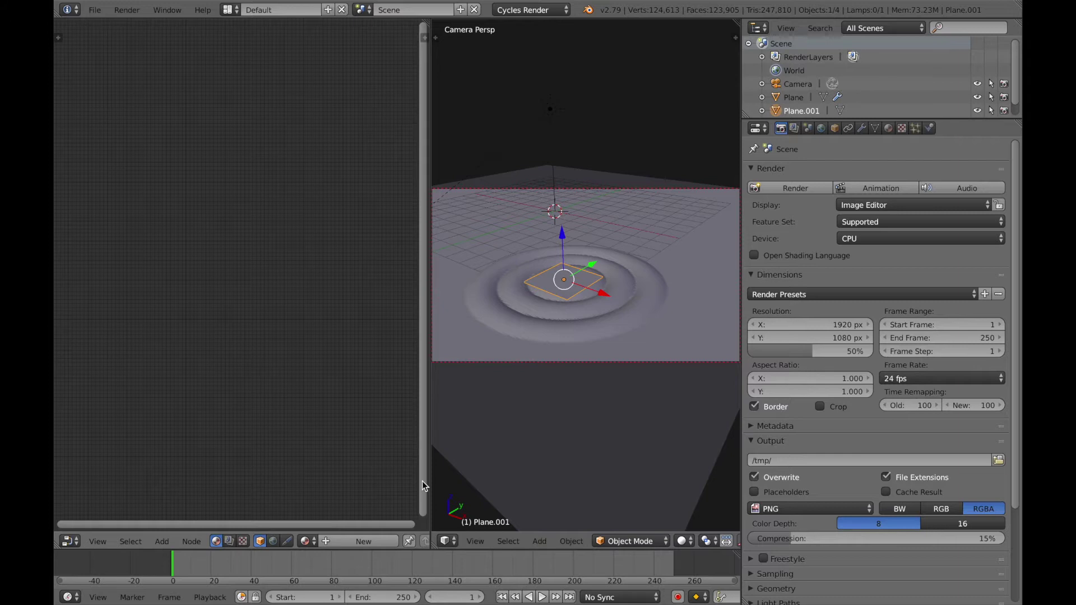
# Step: Preview the small plane in rendered shading, return to solid shading and save the file
pyautogui.hotkey('shift', 'z')
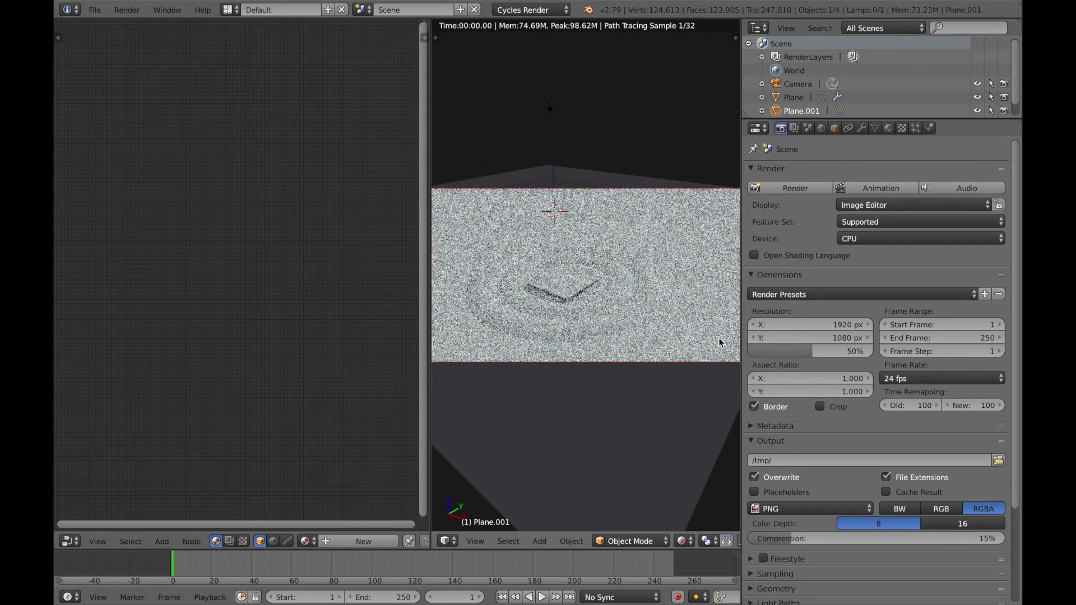
pyautogui.hotkey('shift', 'z')
pyautogui.press('z')
pyautogui.hotkey('ctrl', 's')
pyautogui.click(572, 339)
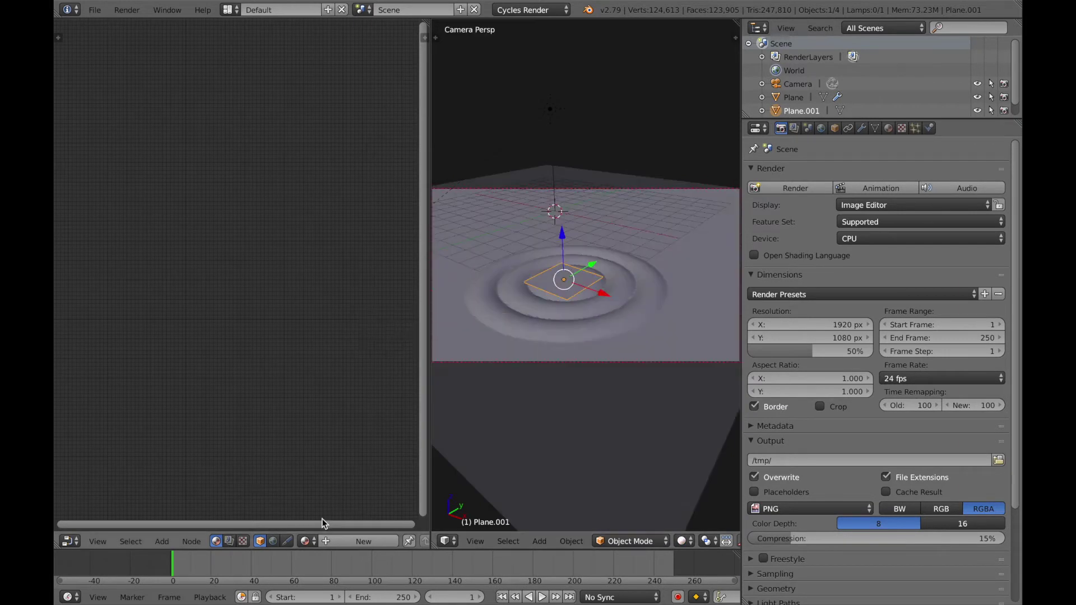
# Step: Create a new material named leaf for the small plane
pyautogui.click(358, 540)
pyautogui.click(358, 541)
pyautogui.write('leaf')
pyautogui.press('Return')
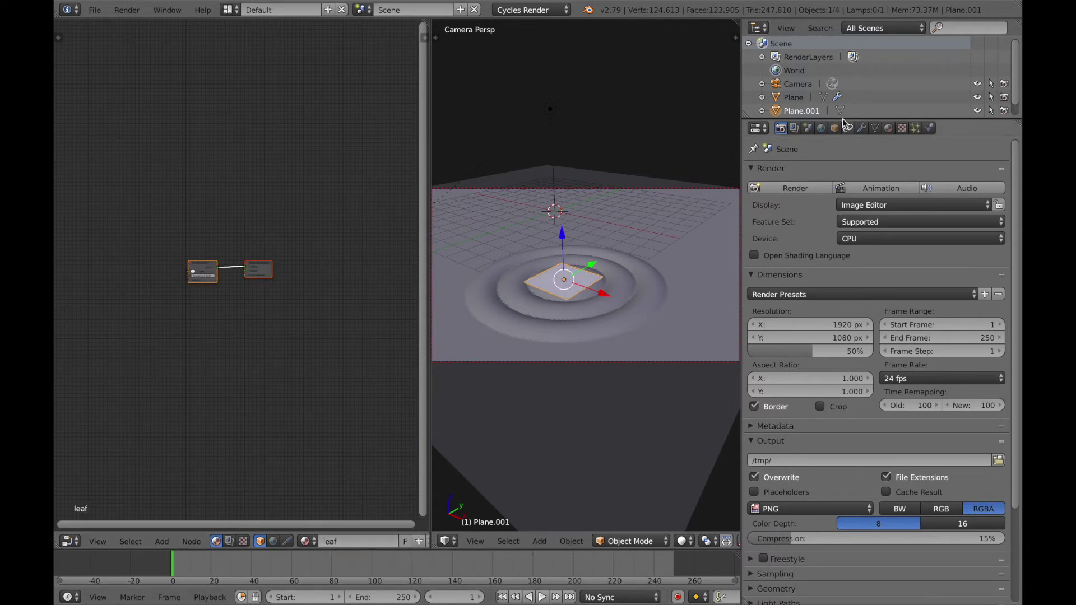
# Step: Rename the Plane.001 object to leaf and save the file
pyautogui.doubleClick(797, 110)
pyautogui.write('leaf')
pyautogui.press('Return')
pyautogui.hotkey('ctrl', 's')
pyautogui.click(573, 180)
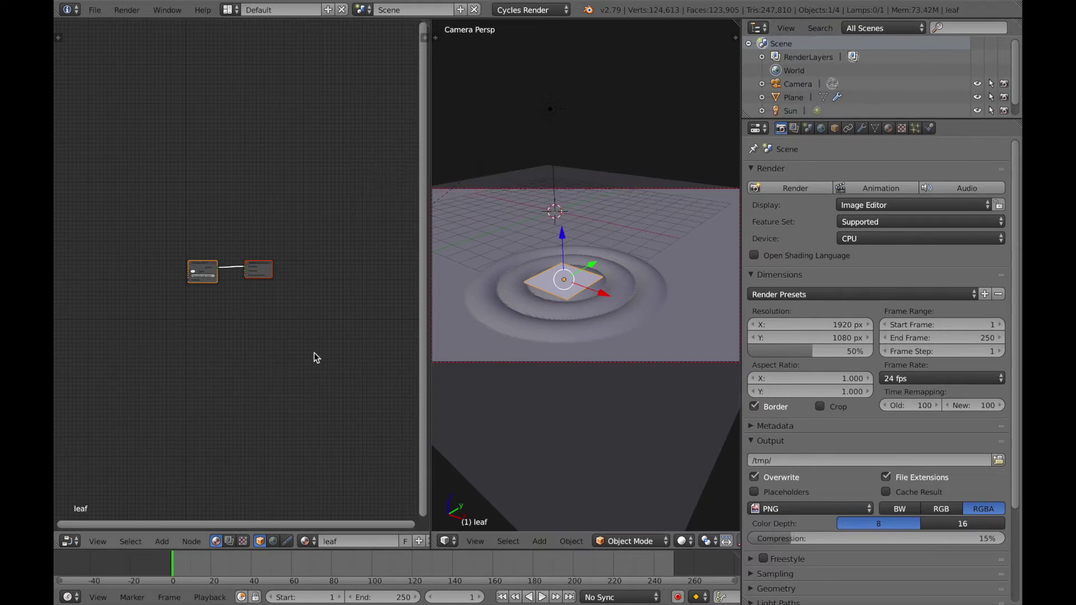
# Step: Add Node Wrangler's texture setup of Texture Coordinate, Mapping and Image Texture nodes to the leaf material's Diffuse BSDF
pyautogui.scroll(14, 231, 291)
pyautogui.scroll(-2, 230, 291)
pyautogui.scroll(4, 212, 288)
pyautogui.moveTo(212, 288); pyautogui.dragTo(260, 288, button='middle')
pyautogui.scroll(-6, 260, 288)
pyautogui.click(190, 263)
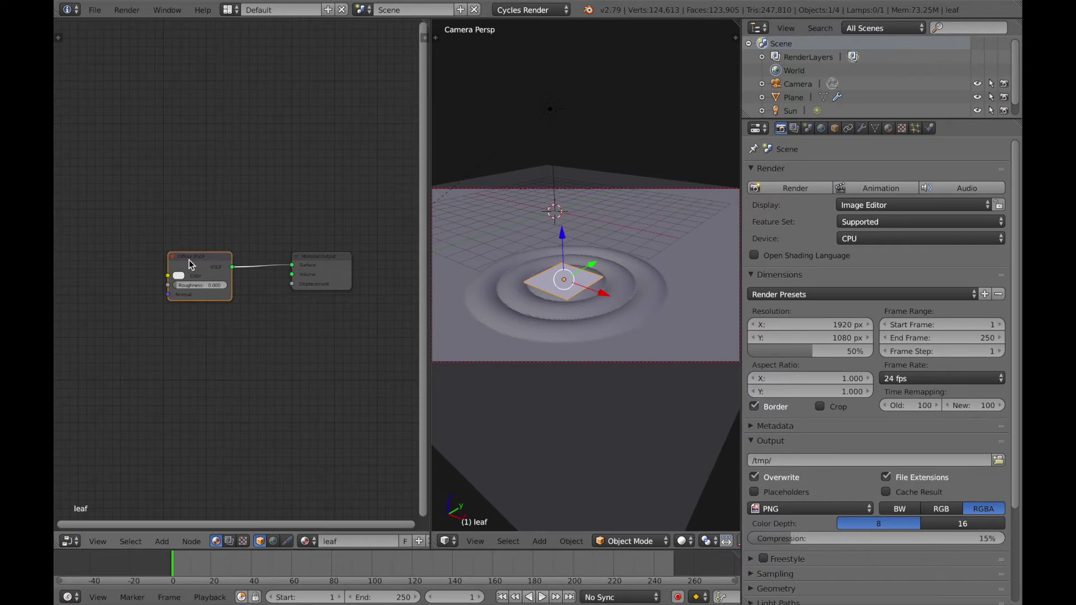
pyautogui.hotkey('ctrl', 't')
pyautogui.moveTo(193, 242); pyautogui.dragTo(358, 236, button='middle')
# Step: Look up the Node Wrangler add-on in the user preferences and save the user settings
pyautogui.click(95, 10)
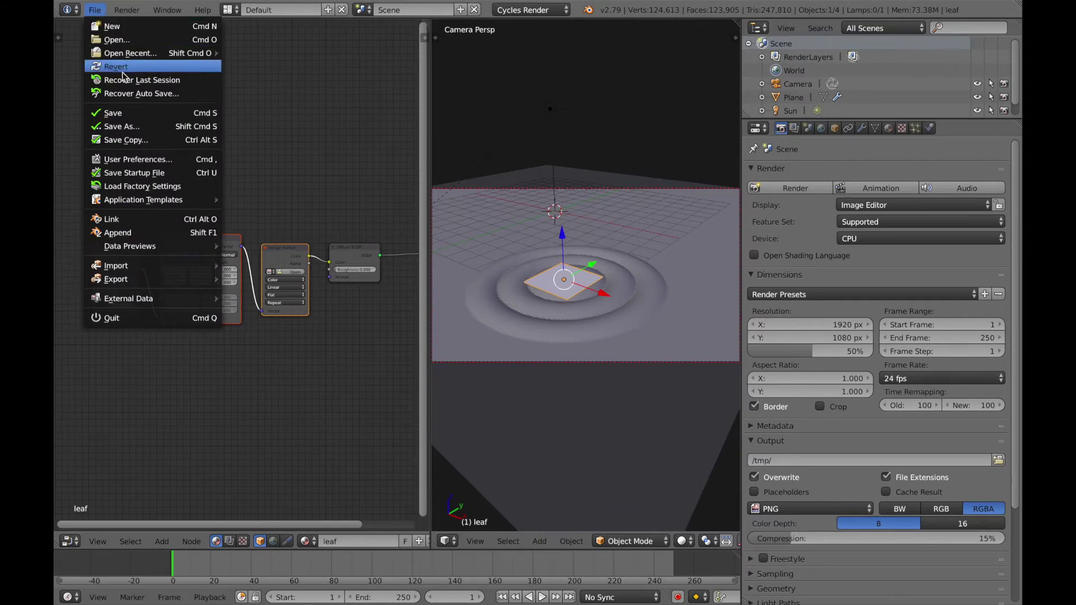
pyautogui.click(128, 159)
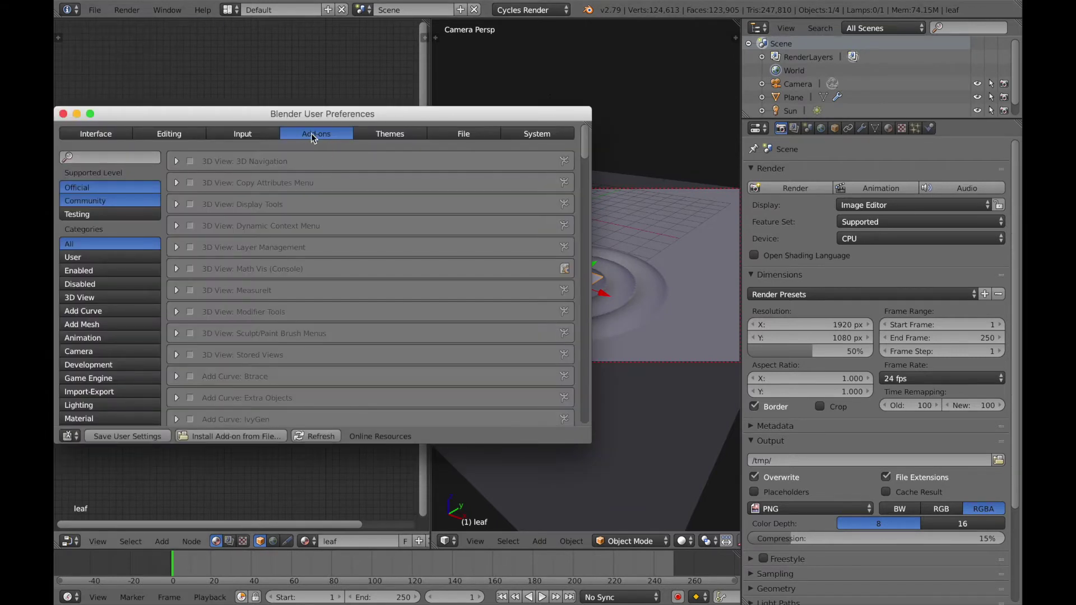
pyautogui.click(133, 160)
pyautogui.write('node wran')
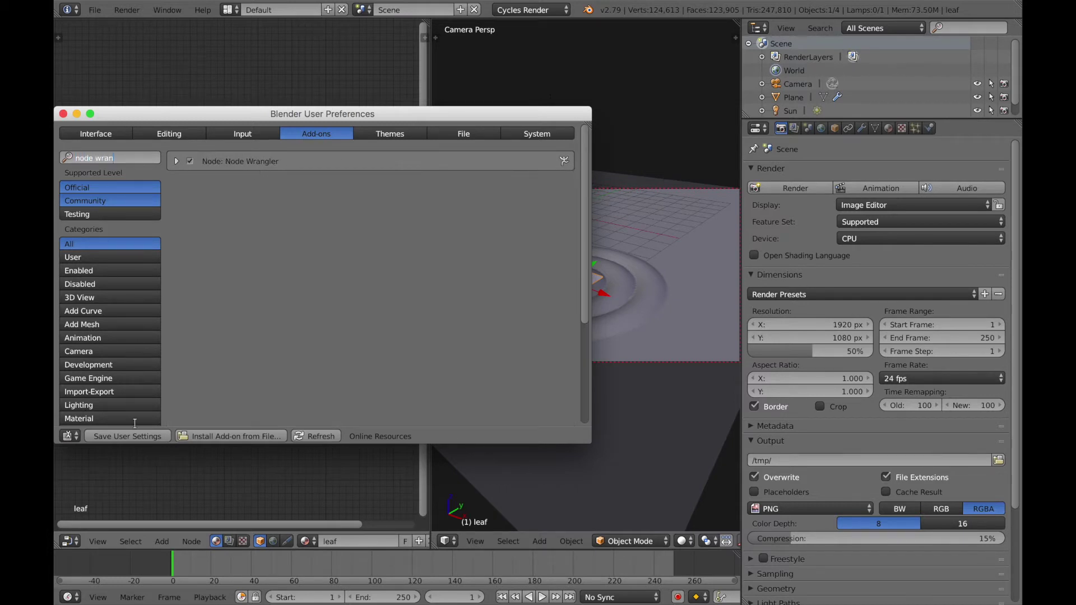
pyautogui.click(131, 436)
pyautogui.click(63, 114)
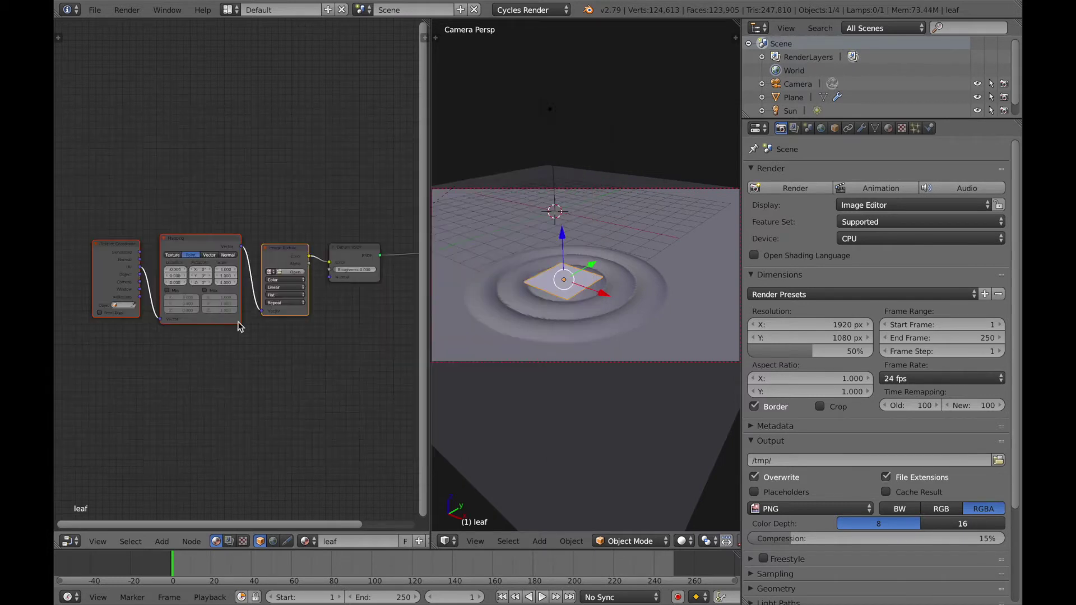
# Step: Examine the leaf material's texture node chain and preview the leaf plane in rendered shading
pyautogui.moveTo(353, 289); pyautogui.dragTo(289, 278, button='middle')
pyautogui.rightClick(289, 275)
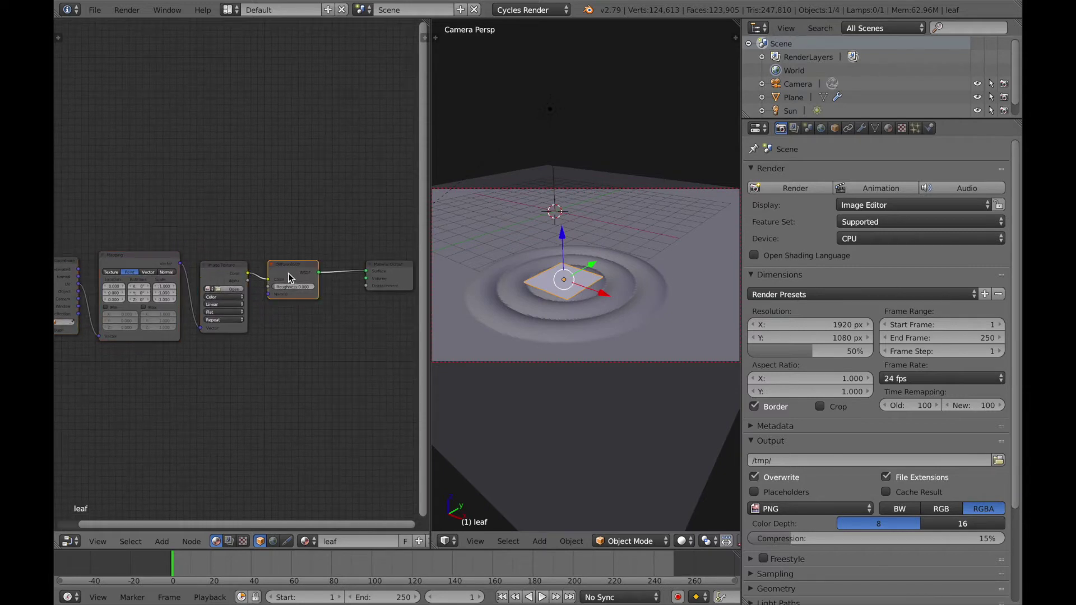
pyautogui.scroll(6, 286, 274)
pyautogui.moveTo(176, 290); pyautogui.dragTo(310, 278, button='middle')
pyautogui.scroll(-1, 365, 305)
pyautogui.click(134, 274)
pyautogui.click(241, 269)
pyautogui.click(360, 274)
pyautogui.scroll(-1, 310, 278)
pyautogui.hotkey('shift', 'z')
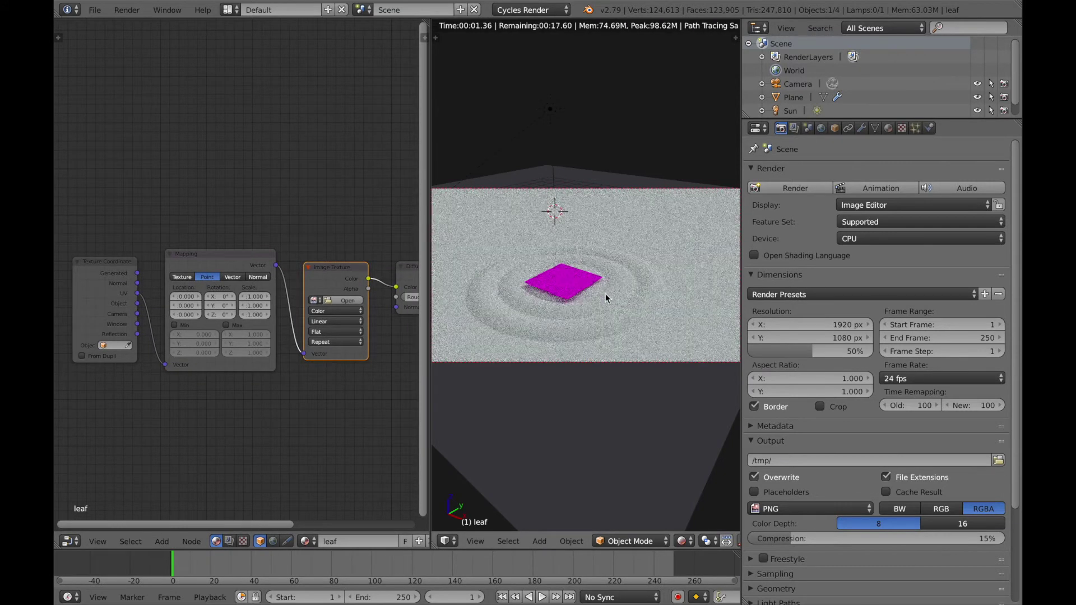
pyautogui.hotkey('shift', 'z')
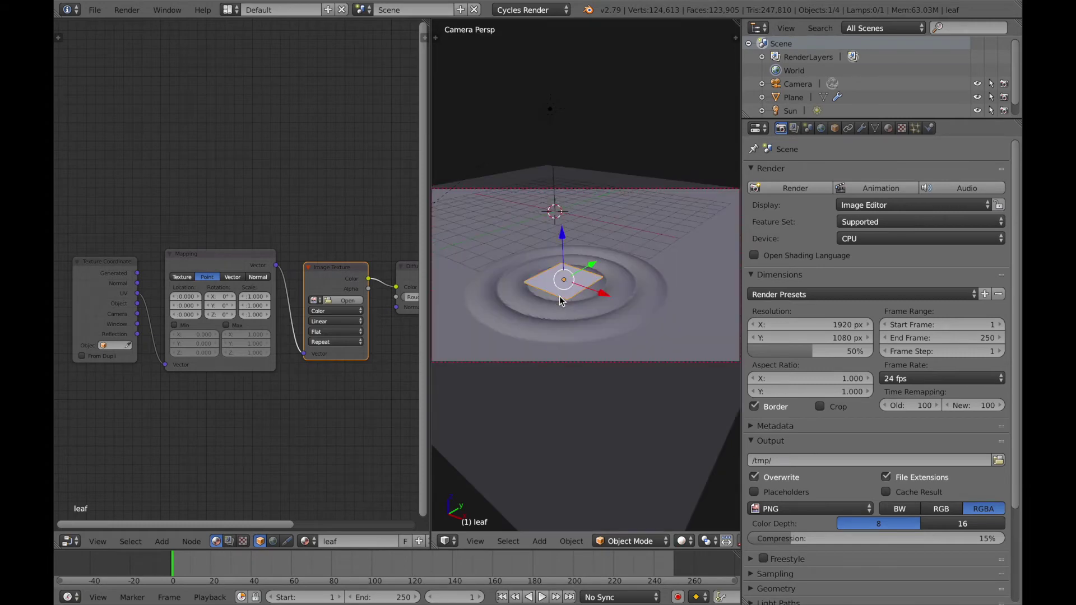
# Step: Load leaf4.jpg from the textures folder into the leaf material's Image Texture node and save the file
pyautogui.scroll(2, 343, 305)
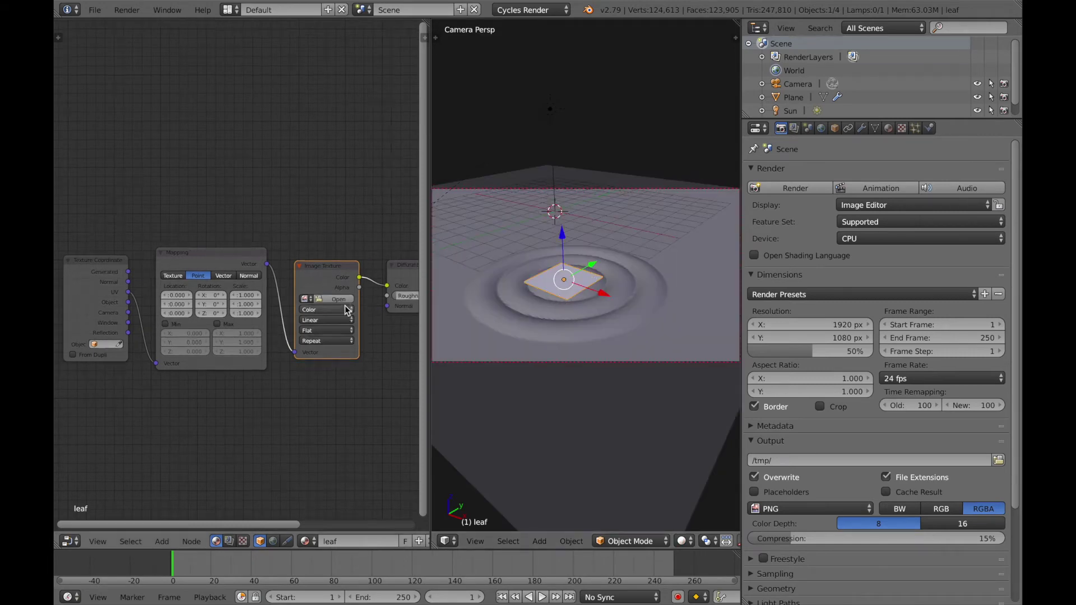
pyautogui.click(343, 302)
pyautogui.click(100, 320)
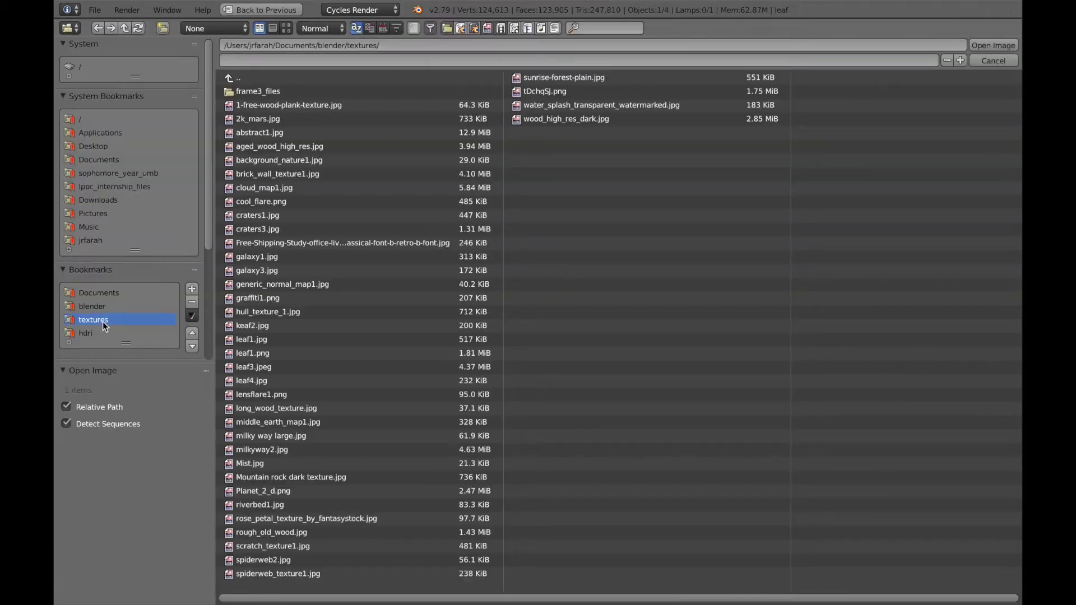
pyautogui.click(285, 28)
pyautogui.scroll(-2, 532, 353)
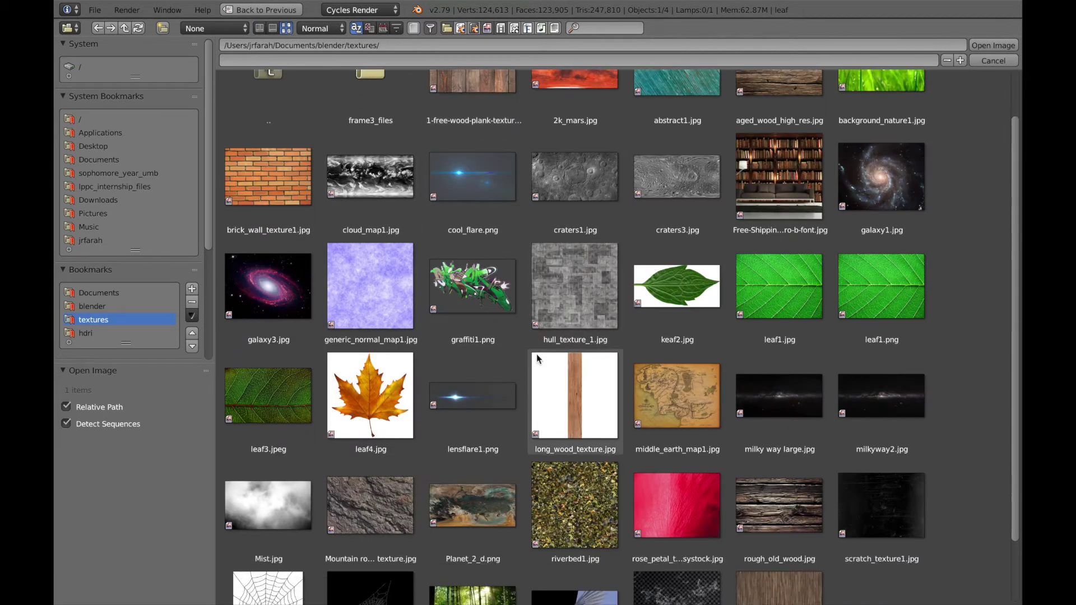
pyautogui.doubleClick(384, 342)
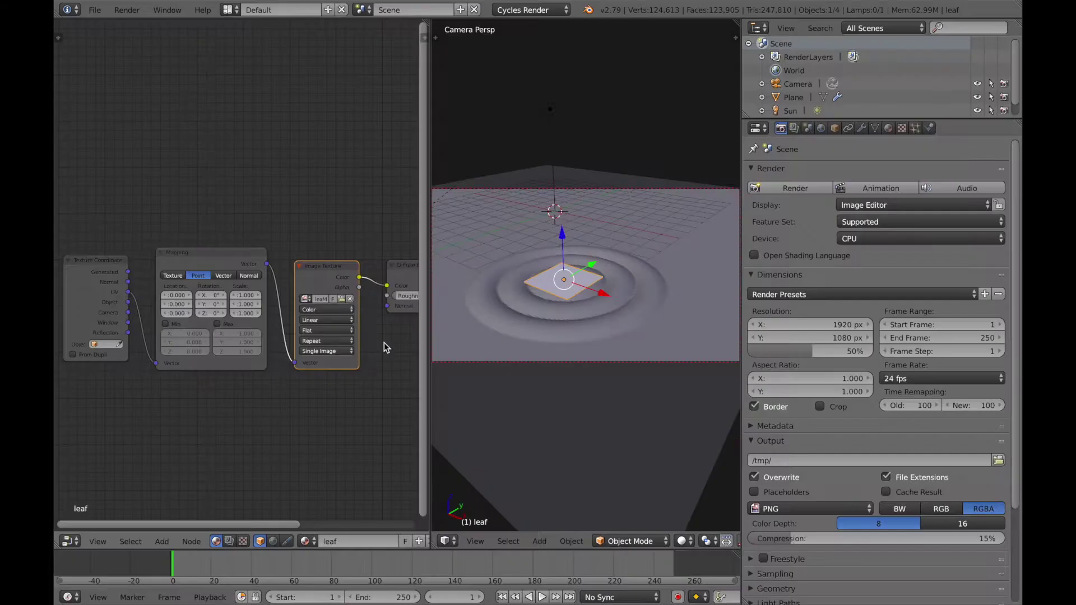
pyautogui.hotkey('ctrl', 's')
pyautogui.click(630, 352)
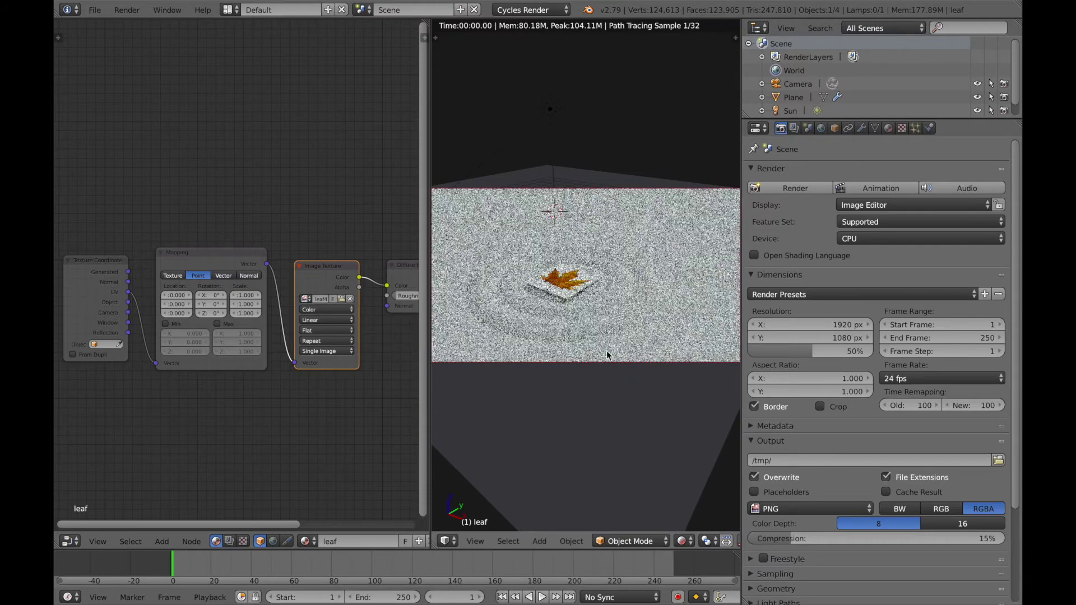
# Step: Rotate the leaf plane 180° around the global Z axis, preview it in rendered shading and save the file
pyautogui.scroll(6, 552, 324)
pyautogui.scroll(-3, 552, 323)
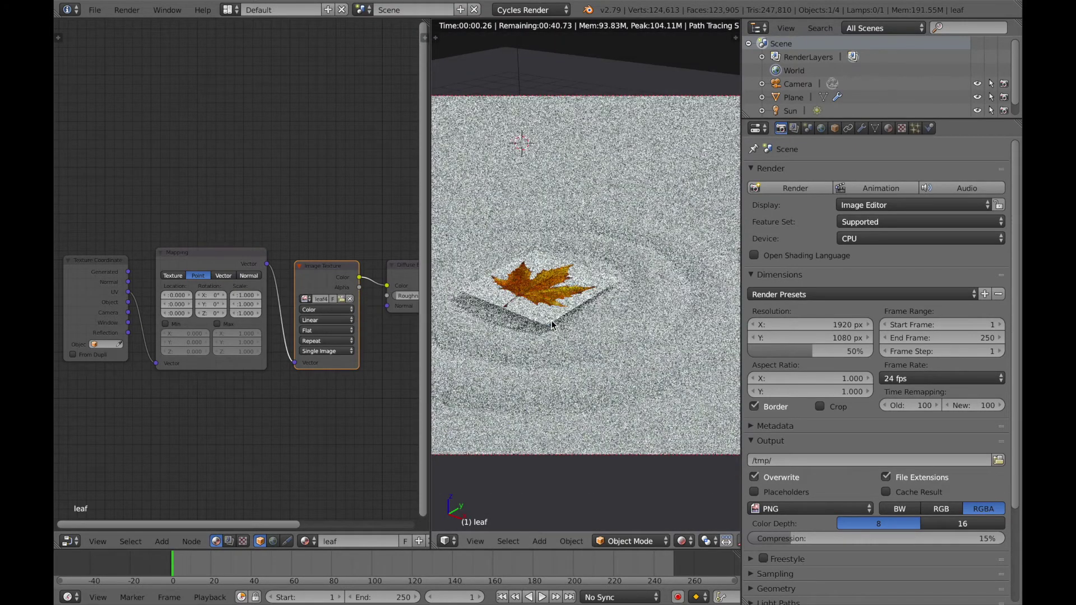
pyautogui.hotkey('shift', 'z')
pyautogui.press('r')
pyautogui.press('z')
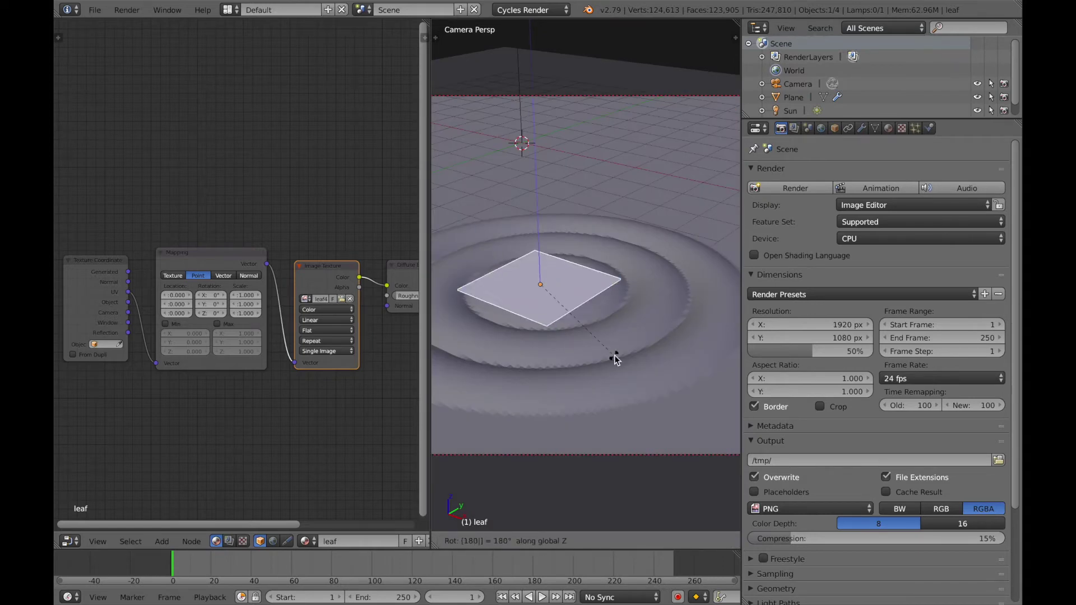
pyautogui.click(614, 355)
pyautogui.hotkey('shift', 'z')
pyautogui.hotkey('ctrl', 's')
pyautogui.click(615, 356)
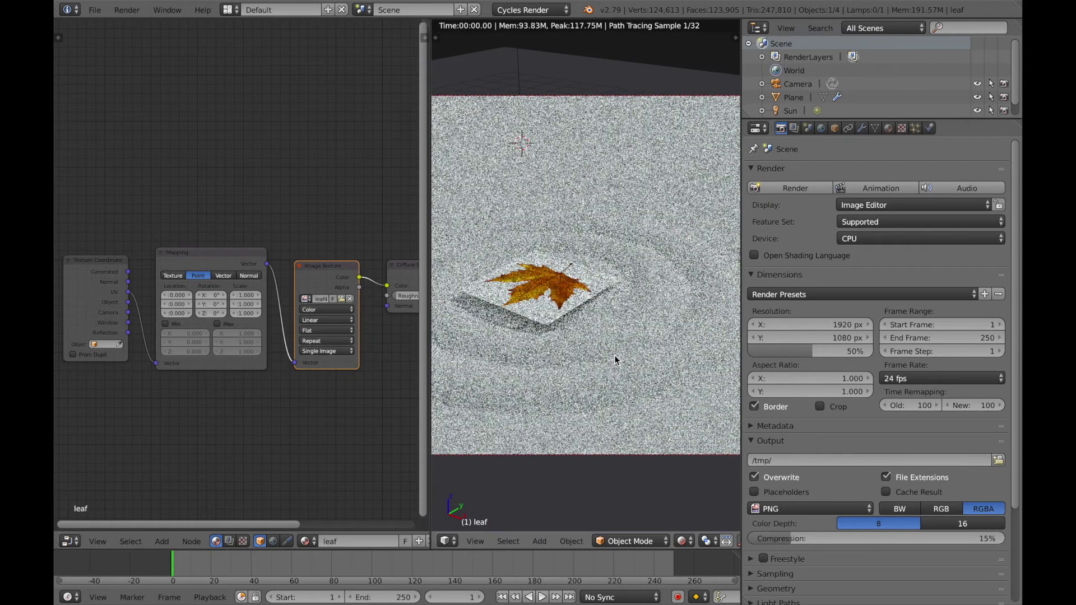
# Step: Return to solid shading and view the leaf plane from a low side angle against the water surface
pyautogui.hotkey('shift', 'z')
pyautogui.moveTo(615, 359)
pyautogui.mouseDown(button='middle')
pyautogui.moveTo(637, 329)
pyautogui.moveTo(630, 341)
pyautogui.mouseUp(button='middle')
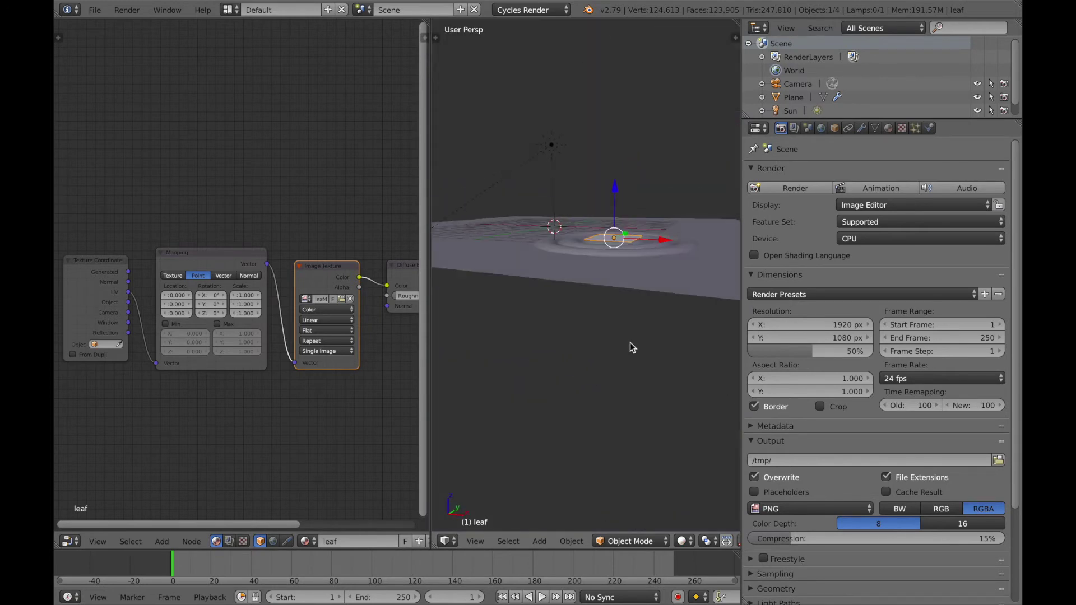
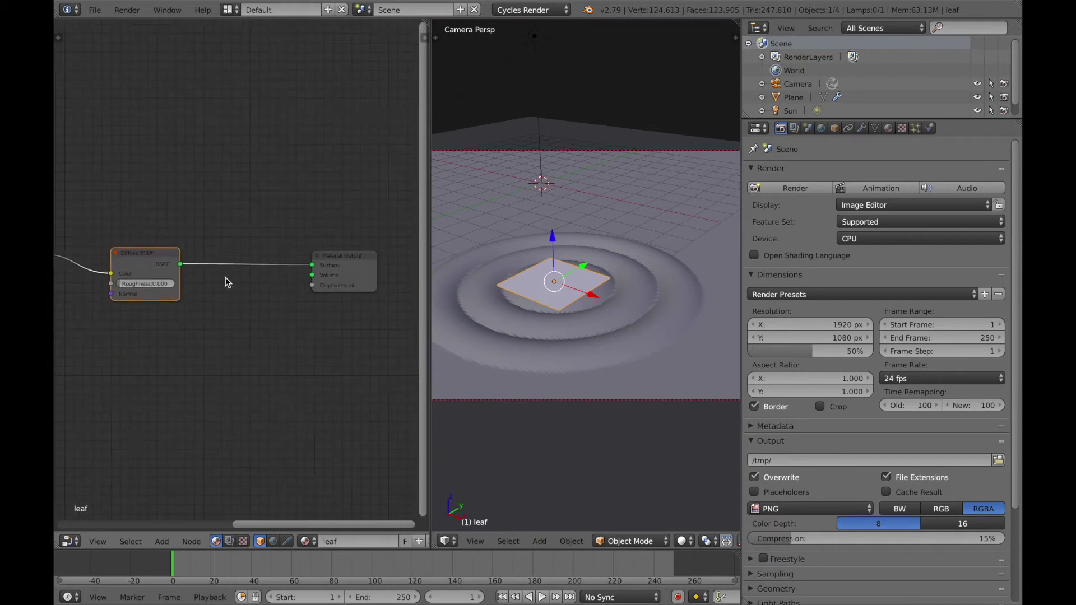
# Step: Insert a Mix Shader between the leaf material's Diffuse BSDF and the Material Output
pyautogui.hotkey('shift', 'a')
pyautogui.click(252, 305)
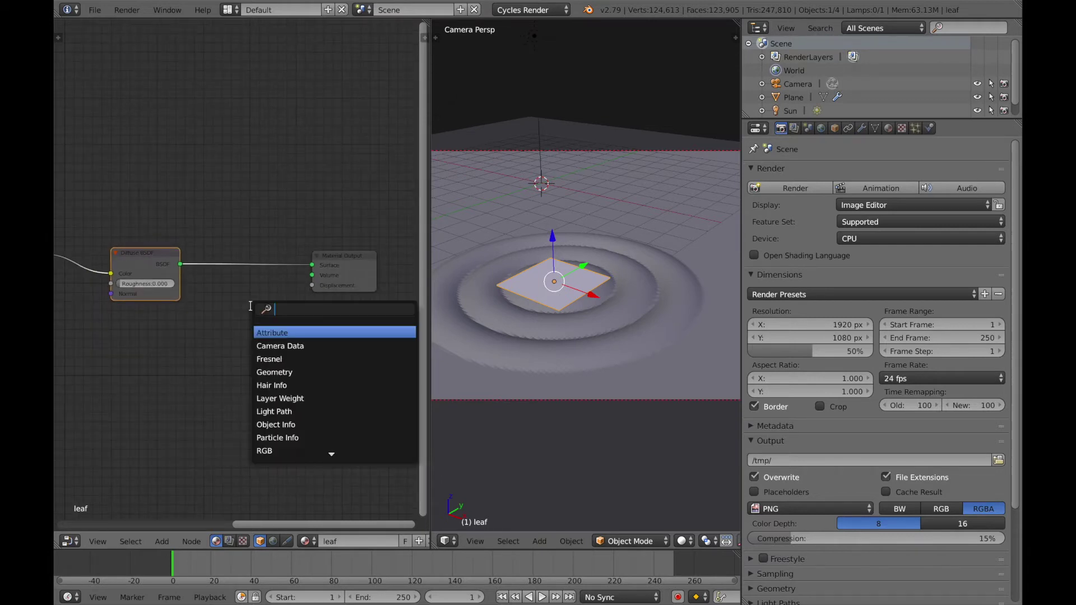
pyautogui.write('mix')
pyautogui.press('Return')
pyautogui.click(207, 242)
# Step: Add a Transparent BSDF below the Diffuse BSDF and link it to the Mix Shader's second shader input
pyautogui.hotkey('shift', 'a')
pyautogui.click(204, 239)
pyautogui.write('transp')
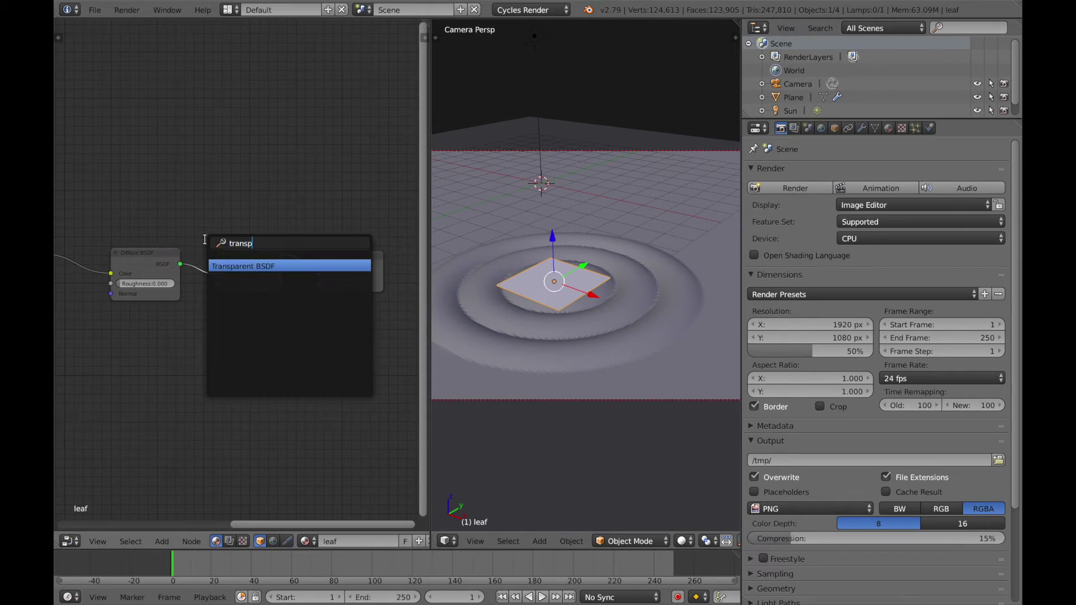
pyautogui.press('Return')
pyautogui.click(120, 305)
pyautogui.moveTo(185, 325); pyautogui.dragTo(216, 285)
pyautogui.moveTo(246, 318); pyautogui.dragTo(254, 325, button='middle')
pyautogui.press('Home')
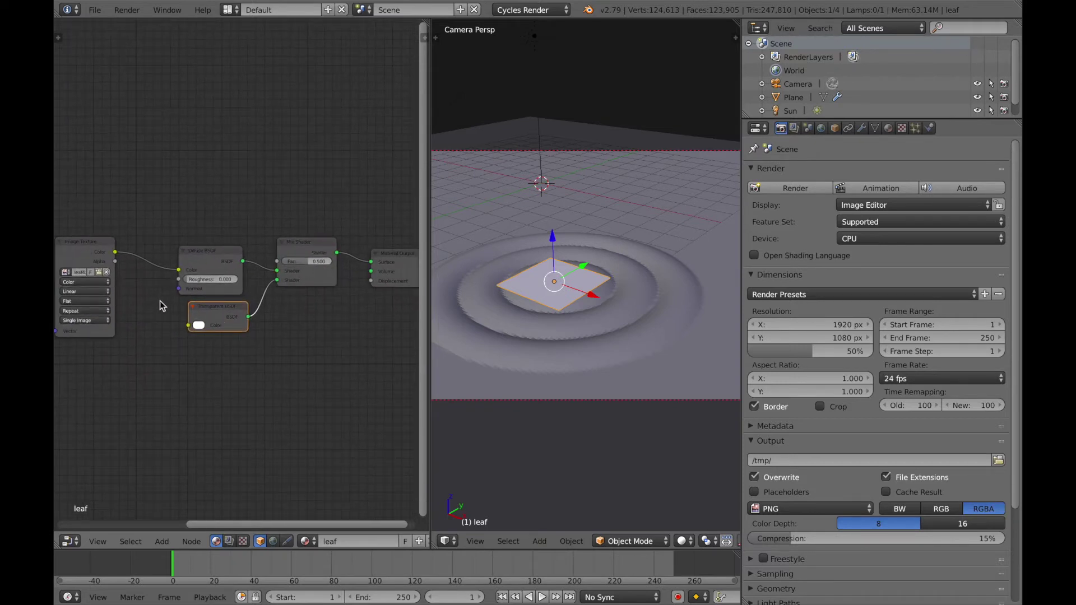
# Step: Add an RGB to BW node above the Image Texture and feed it the leaf image's Color output
pyautogui.hotkey('shift', 'a')
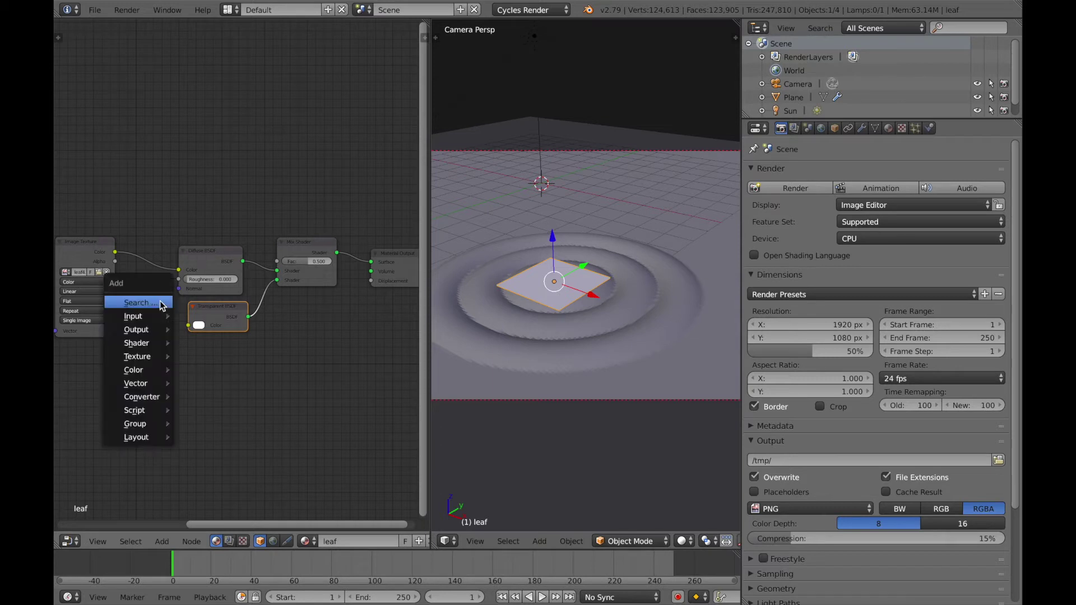
pyautogui.click(160, 302)
pyautogui.write('rgb')
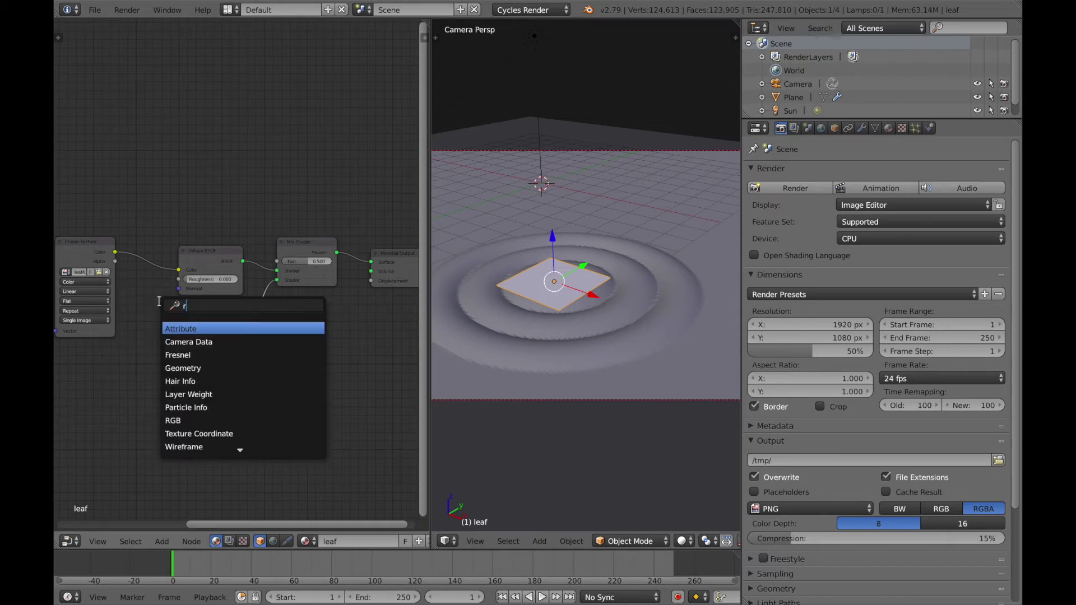
pyautogui.press('Down')
pyautogui.press('Down')
pyautogui.press('Down')
pyautogui.press('Down')
pyautogui.press('Return')
pyautogui.click(119, 200)
pyautogui.moveTo(112, 251); pyautogui.dragTo(117, 219)
# Step: Add a ColorRamp above the Diffuse BSDF and link the RGB to BW value to its Fac input
pyautogui.hotkey('shift', 'a')
pyautogui.click(117, 219)
pyautogui.write('color')
pyautogui.press('Return')
pyautogui.click(189, 150)
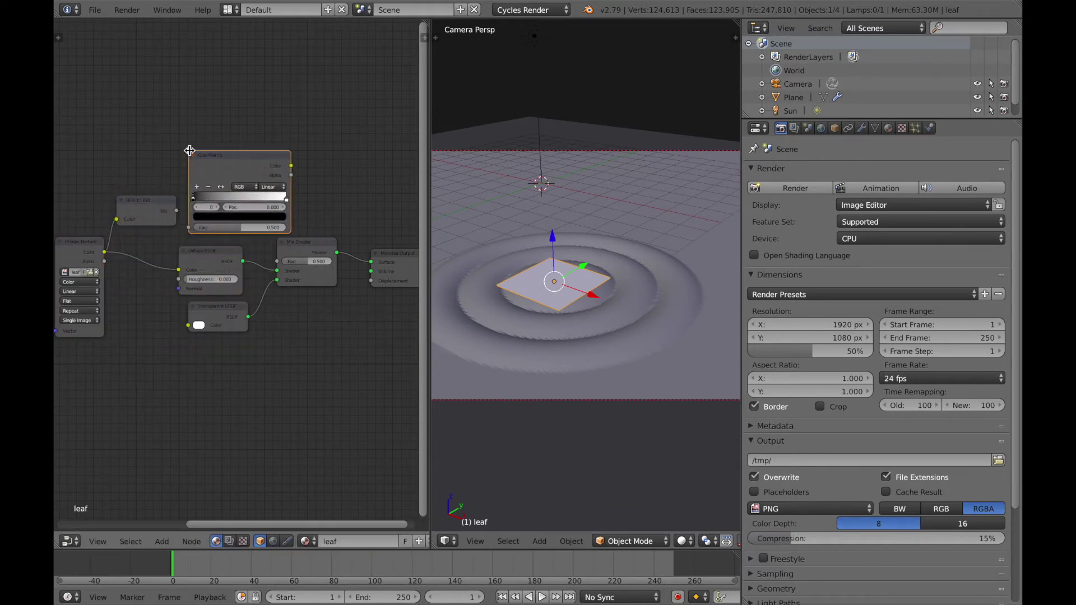
pyautogui.moveTo(179, 209)
pyautogui.mouseDown()
pyautogui.moveTo(187, 223)
pyautogui.moveTo(181, 210)
pyautogui.mouseUp()
pyautogui.moveTo(176, 211); pyautogui.dragTo(191, 228)
pyautogui.moveTo(272, 163)
pyautogui.mouseDown()
pyautogui.moveTo(246, 160)
pyautogui.moveTo(258, 162)
pyautogui.mouseUp()
pyautogui.moveTo(164, 201); pyautogui.dragTo(149, 194)
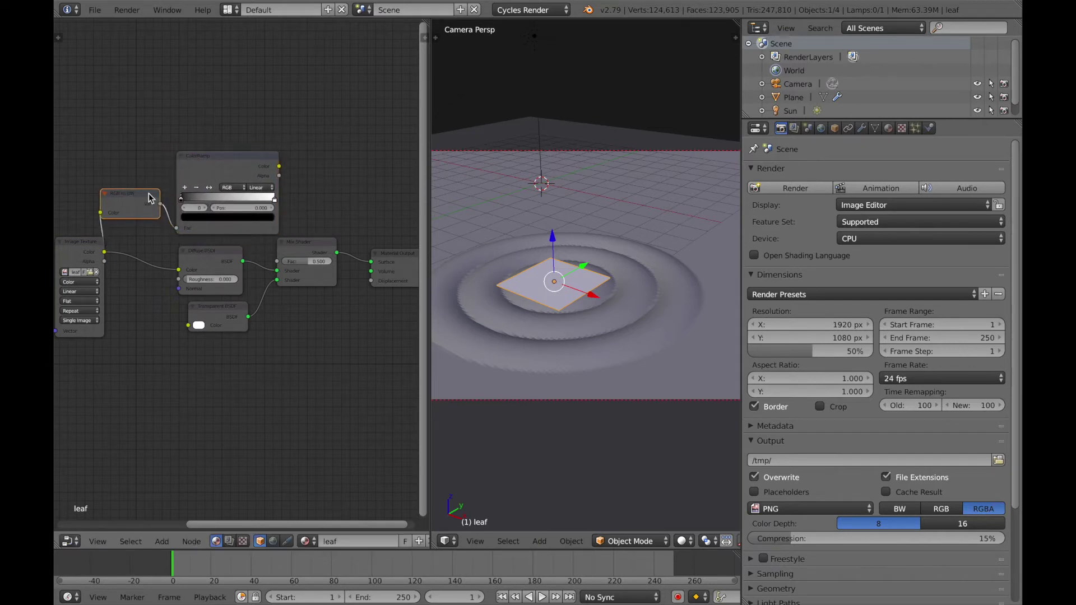
# Step: Move the ColorRamp clear of the shader nodes and link its Alpha output to the Mix Shader's Fac
pyautogui.moveTo(279, 176)
pyautogui.mouseDown()
pyautogui.moveTo(277, 258)
pyautogui.moveTo(296, 185)
pyautogui.mouseUp()
pyautogui.moveTo(276, 155); pyautogui.dragTo(276, 261)
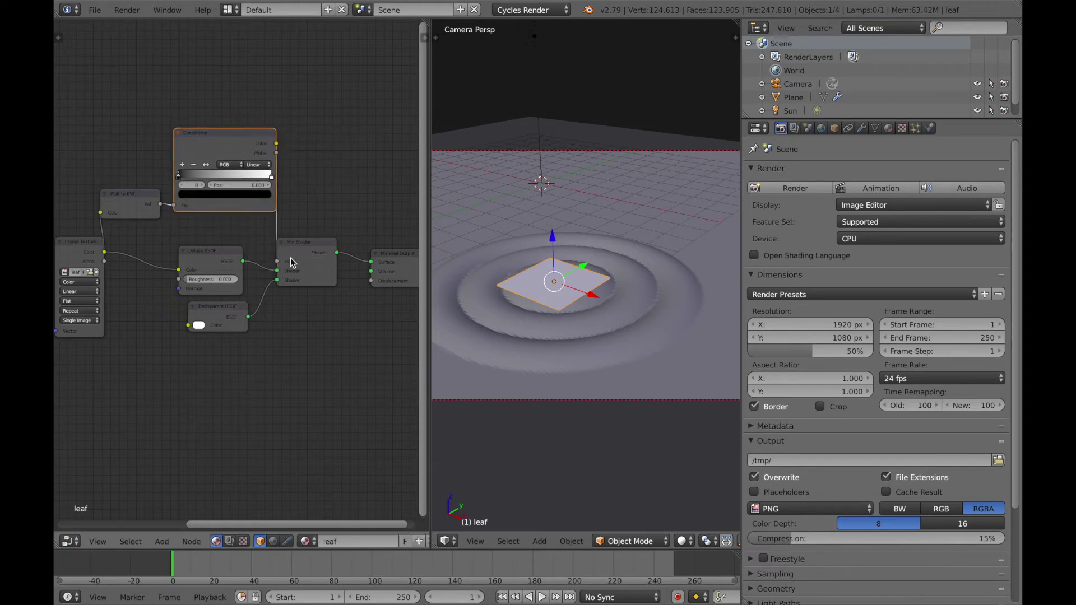
pyautogui.moveTo(270, 255); pyautogui.dragTo(244, 267, button='middle')
pyautogui.scroll(-1, 245, 246)
# Step: Link the ColorRamp's Color directly to the Material Output's Surface and preview the leaf mask in Material shading
pyautogui.moveTo(250, 166); pyautogui.dragTo(339, 273)
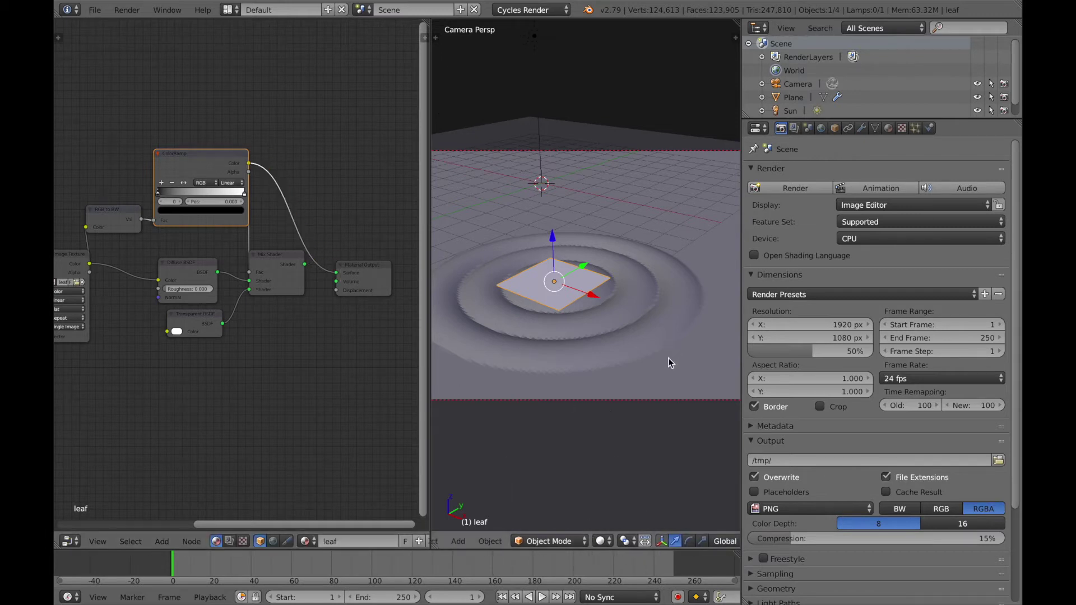
pyautogui.click(604, 542)
pyautogui.click(603, 543)
pyautogui.click(603, 543)
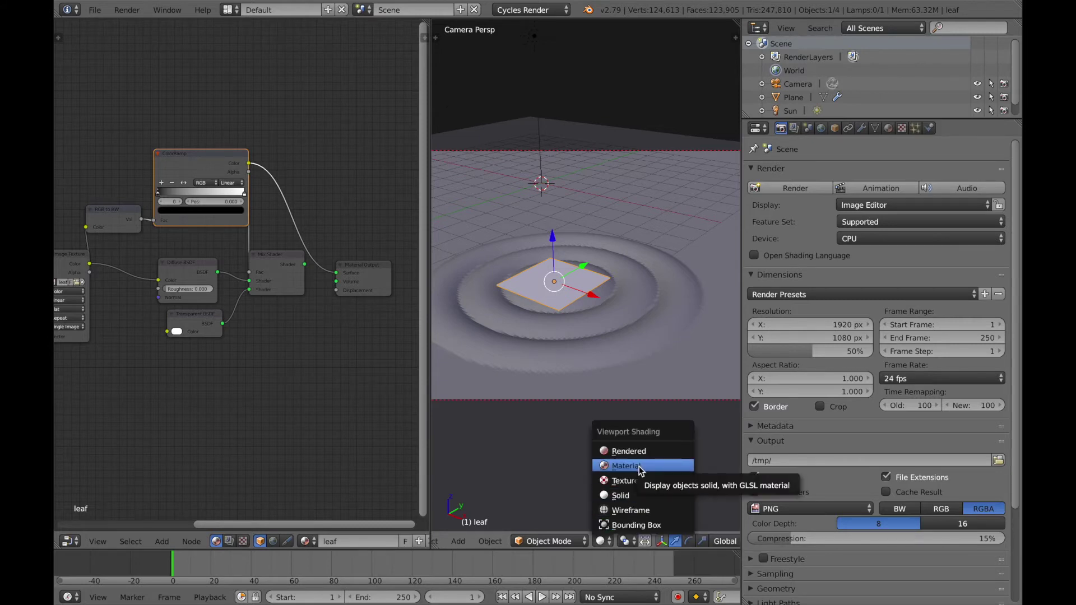
pyautogui.click(639, 466)
pyautogui.scroll(3, 525, 354)
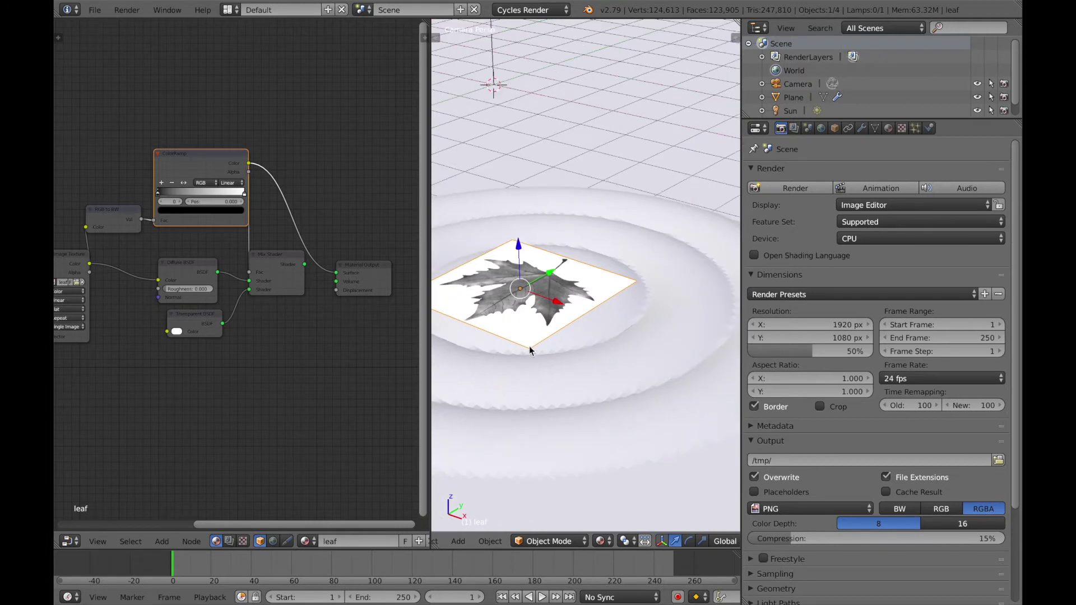
pyautogui.scroll(-1, 582, 294)
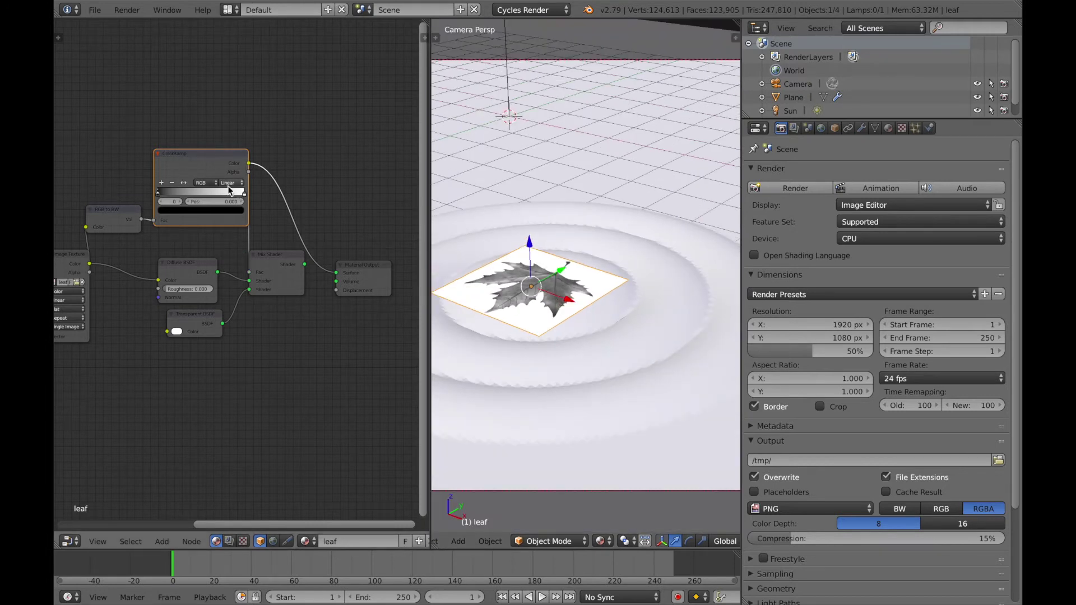
# Step: Move the ColorRamp's black stop to 0.905, just before the white stop, for a hard leaf mask, and save the file
pyautogui.moveTo(242, 193)
pyautogui.mouseDown()
pyautogui.moveTo(226, 192)
pyautogui.moveTo(241, 193)
pyautogui.mouseUp()
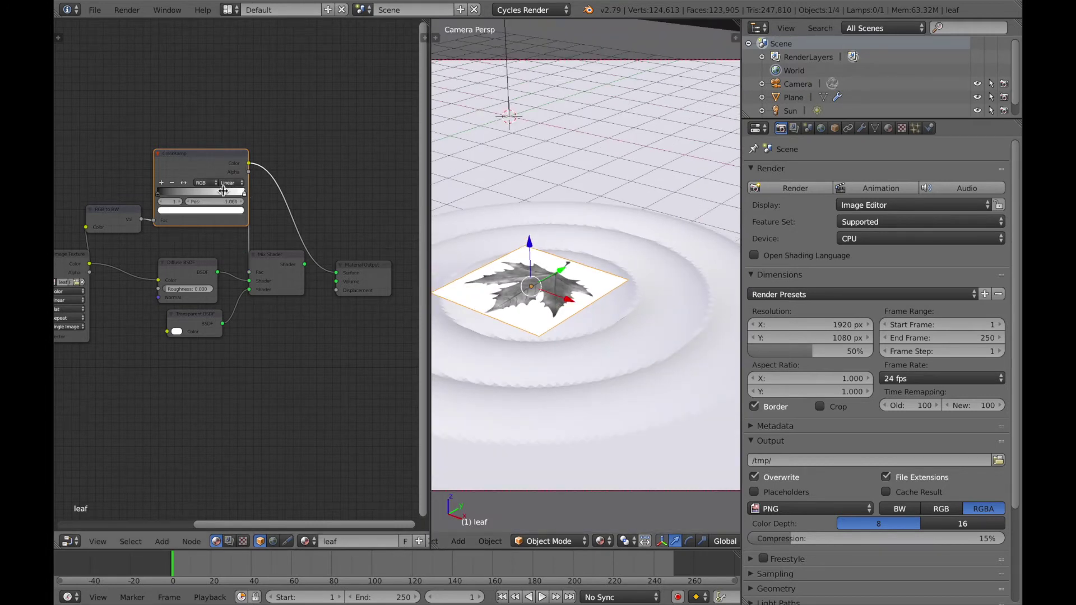
pyautogui.click(110, 222)
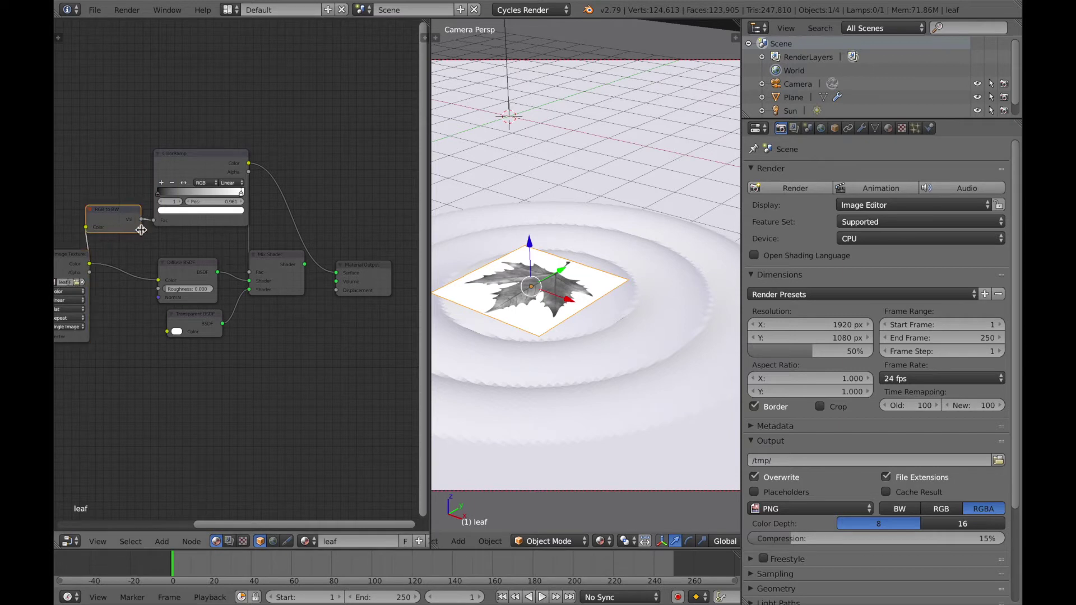
pyautogui.moveTo(237, 195)
pyautogui.mouseDown()
pyautogui.moveTo(188, 195)
pyautogui.moveTo(241, 194)
pyautogui.mouseUp()
pyautogui.moveTo(166, 197); pyautogui.dragTo(238, 192)
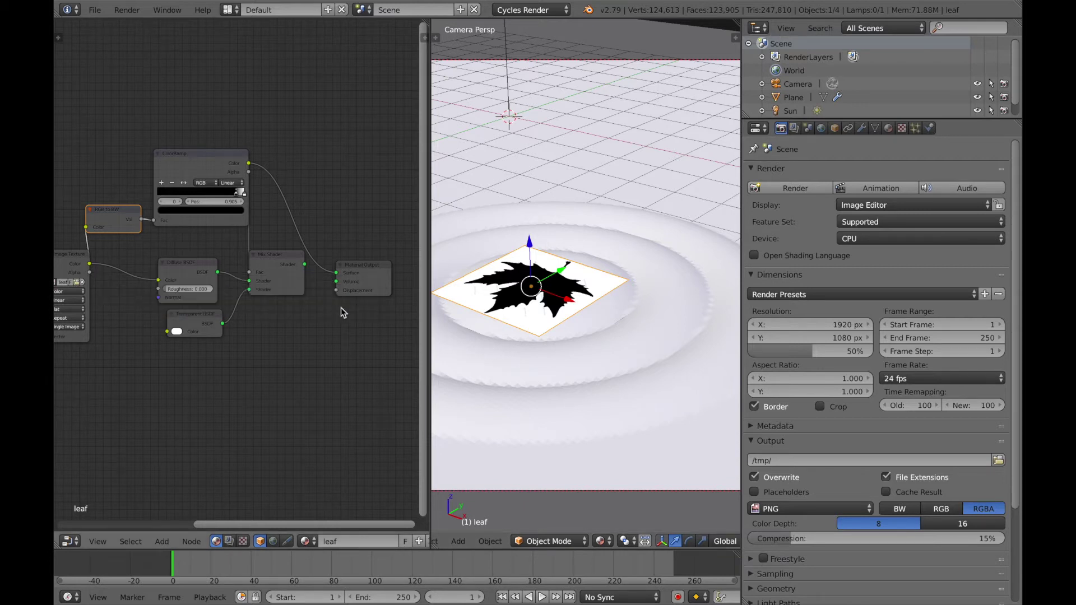
pyautogui.scroll(10, 607, 353)
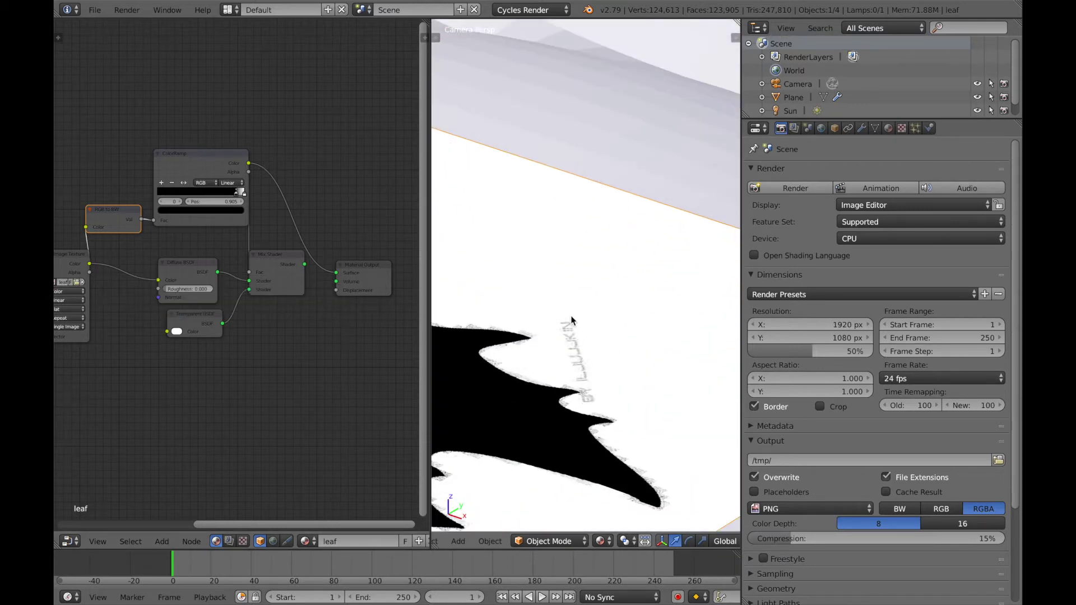
pyautogui.scroll(-10, 573, 342)
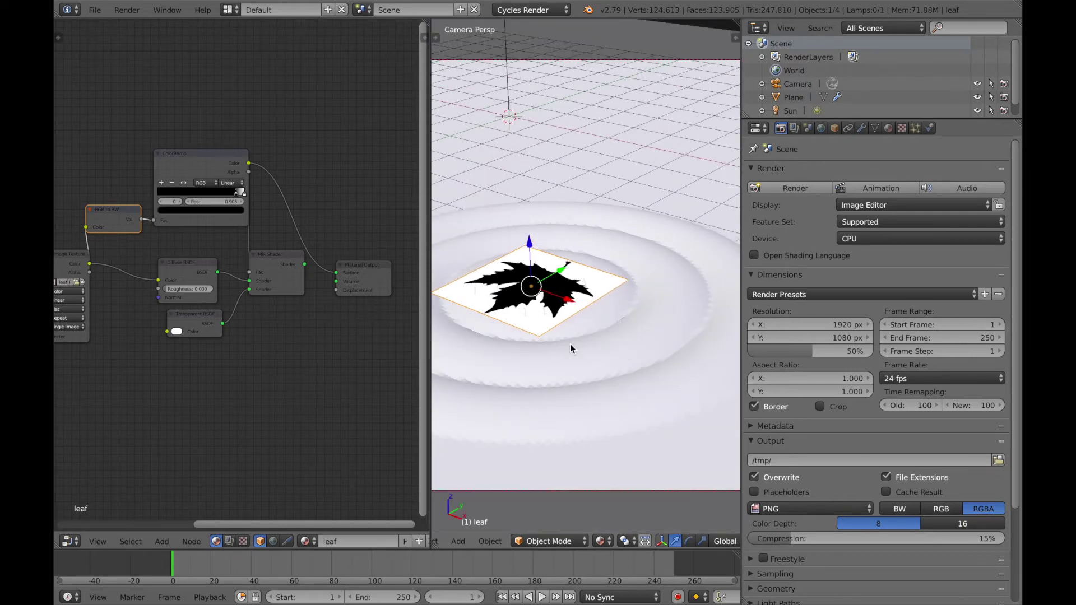
pyautogui.scroll(-3, 570, 345)
pyautogui.hotkey('ctrl', 's')
pyautogui.click(570, 344)
# Step: Link the ColorRamp's Color to the Mix Shader's Fac, reconnect the Mix Shader to Surface and preview in rendered shading
pyautogui.keyDown('ctrl'); pyautogui.hscroll(2, 243, 350); pyautogui.keyUp('ctrl')
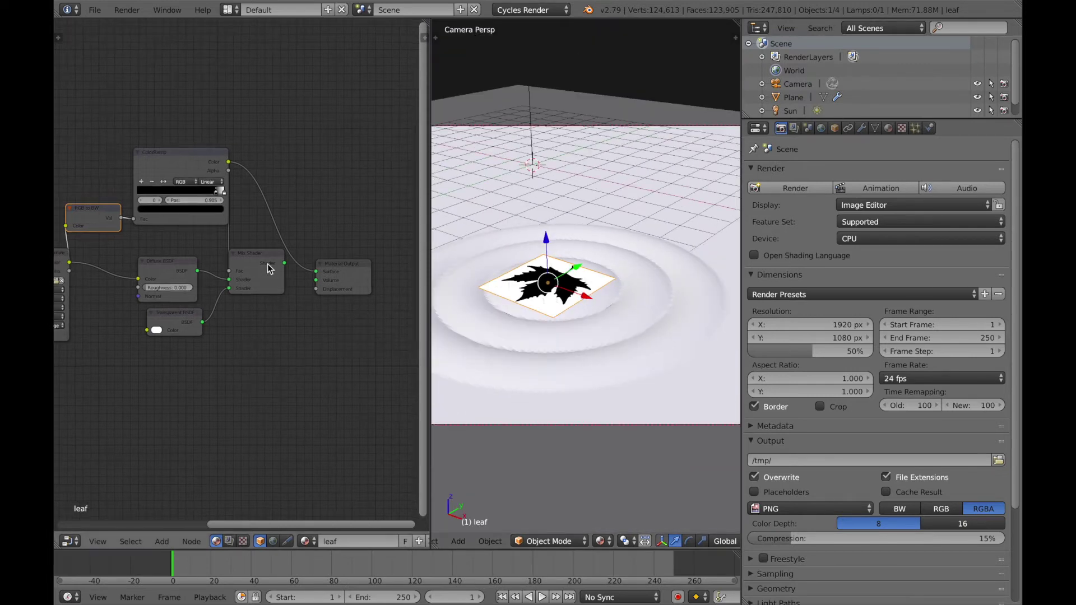
pyautogui.moveTo(284, 263)
pyautogui.mouseDown()
pyautogui.moveTo(316, 271)
pyautogui.moveTo(291, 266)
pyautogui.mouseUp()
pyautogui.hotkey('shift', 'z')
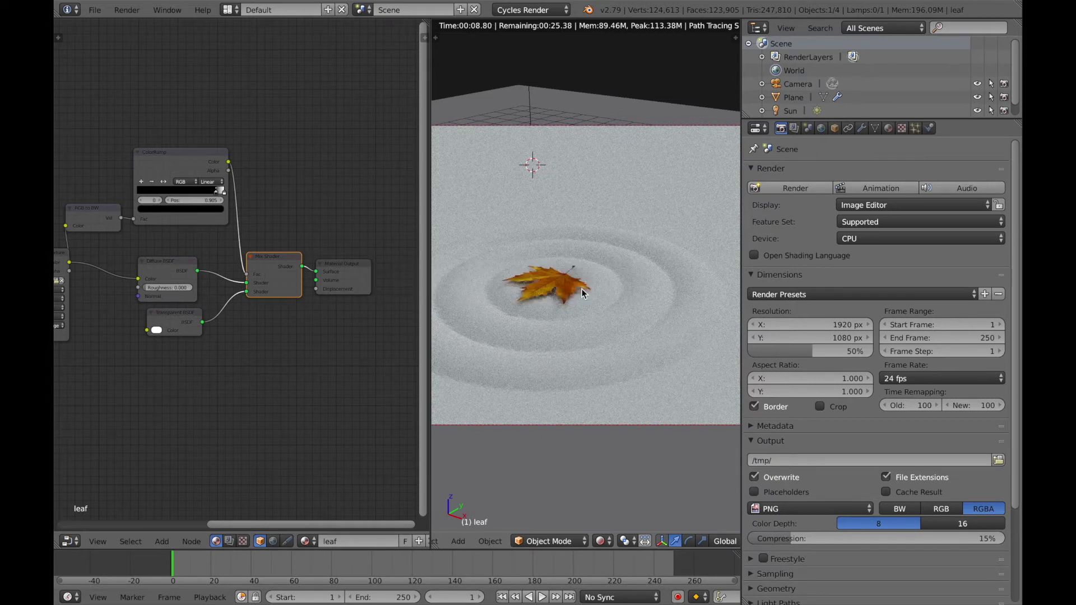
# Step: Rename the rippled Plane object as water and save the file
pyautogui.rightClick(623, 251)
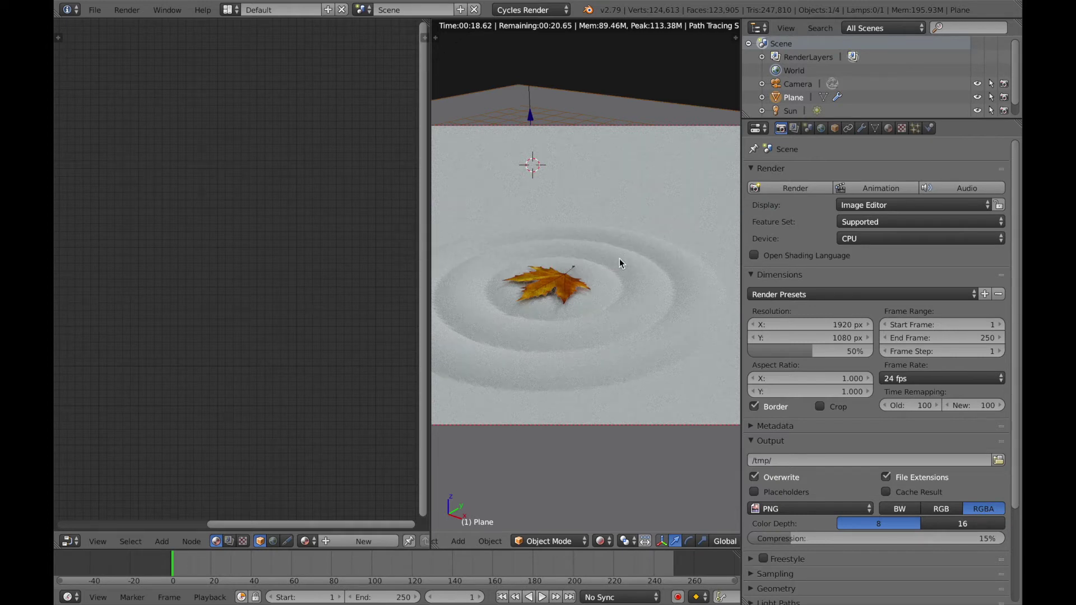
pyautogui.hotkey('ctrl', 's')
pyautogui.click(588, 285)
pyautogui.doubleClick(793, 97)
pyautogui.write('water')
pyautogui.press('Return')
pyautogui.hotkey('ctrl', 's')
pyautogui.click(465, 259)
# Step: Create a new material named water on the rippled surface and save the file
pyautogui.click(363, 542)
pyautogui.doubleClick(360, 541)
pyautogui.write('wat')
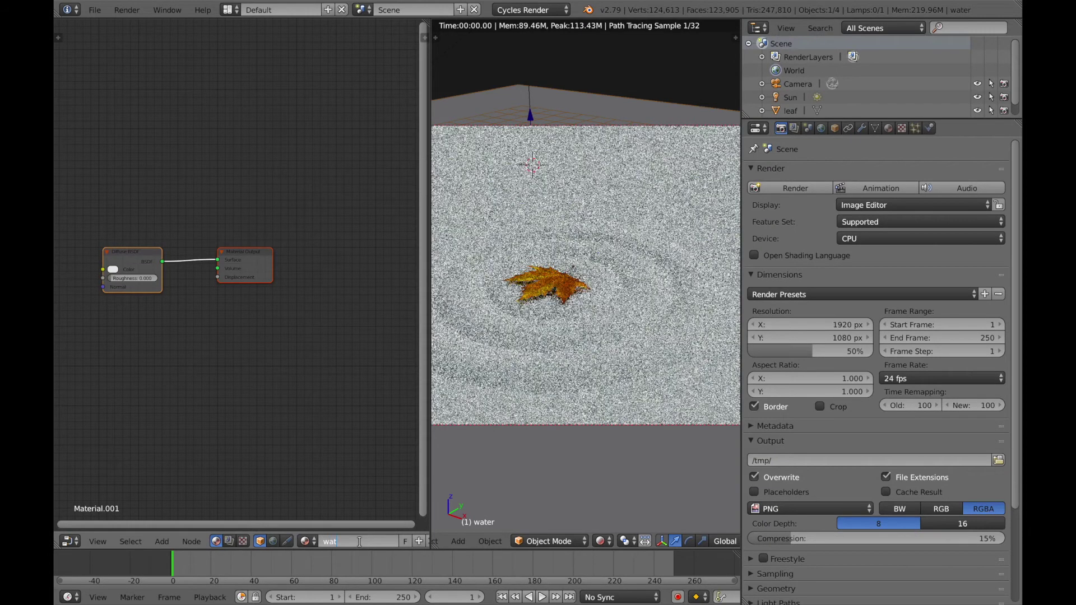
pyautogui.write('er')
pyautogui.press('Return')
pyautogui.scroll(-1, 234, 404)
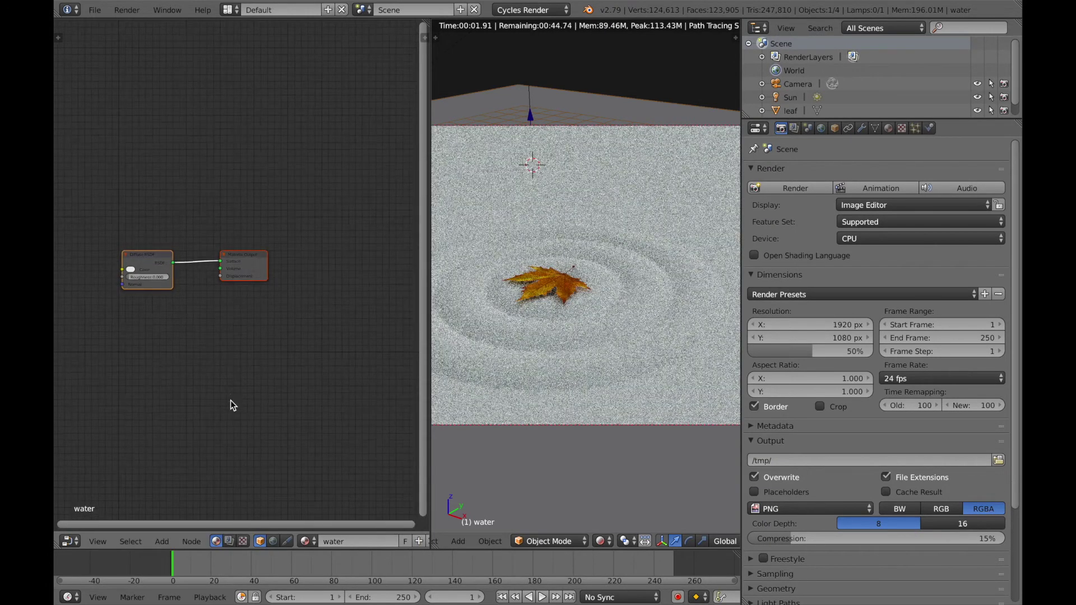
pyautogui.moveTo(236, 377); pyautogui.dragTo(290, 409, button='middle')
pyautogui.hotkey('ctrl', 's')
pyautogui.click(290, 408)
# Step: Switch the water material's Diffuse BSDF to a Glass BSDF and check the rendered ripples
pyautogui.click(214, 288)
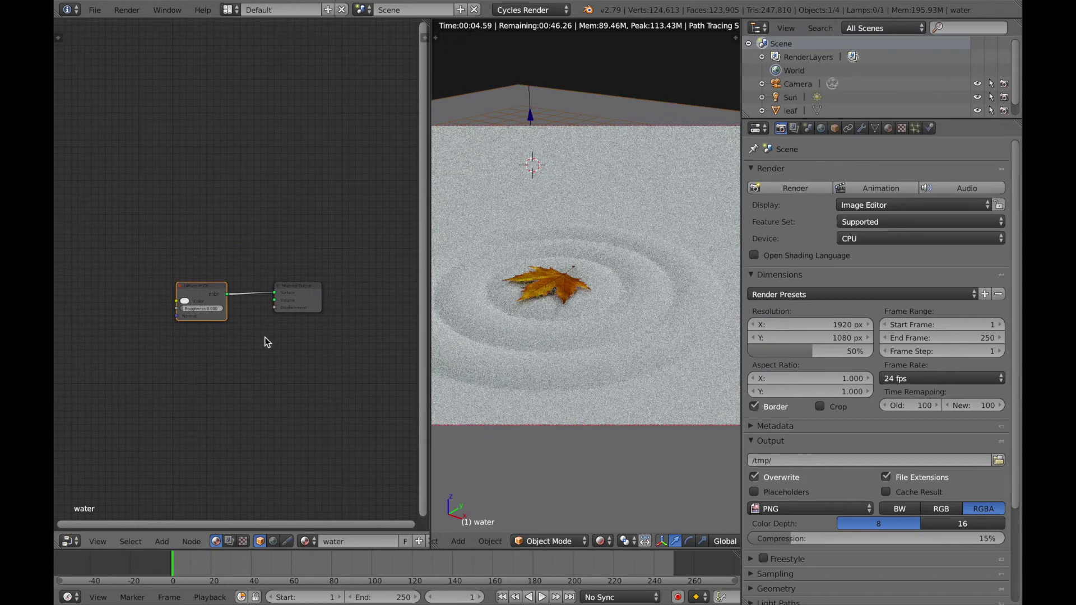
pyautogui.moveTo(308, 342); pyautogui.dragTo(274, 322, button='middle')
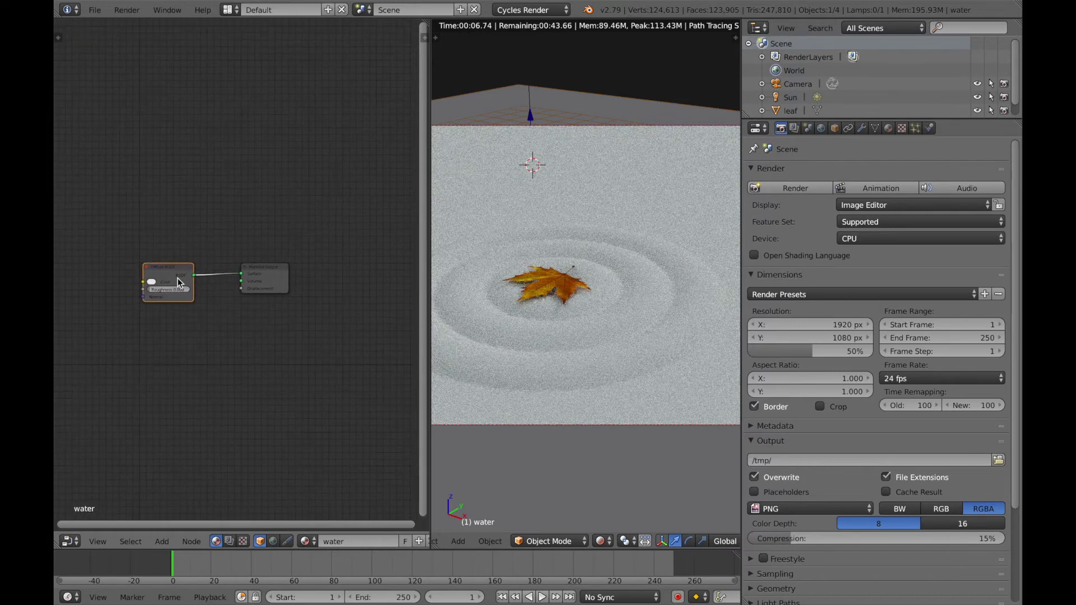
pyautogui.scroll(3, 179, 281)
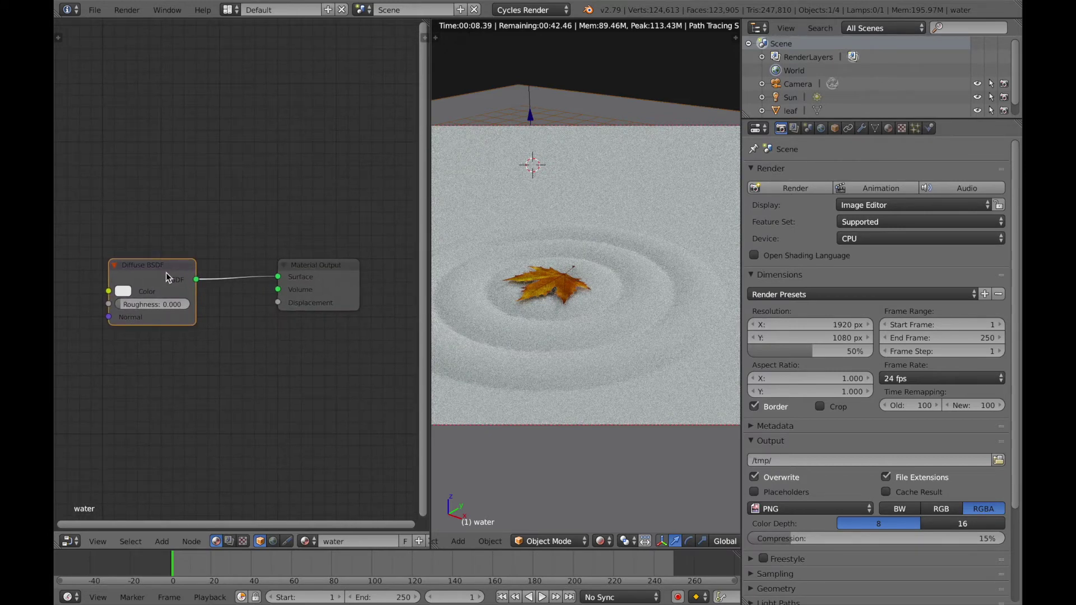
pyautogui.moveTo(163, 262); pyautogui.dragTo(163, 265)
pyautogui.hotkey('shift', 's')
pyautogui.moveTo(160, 265)
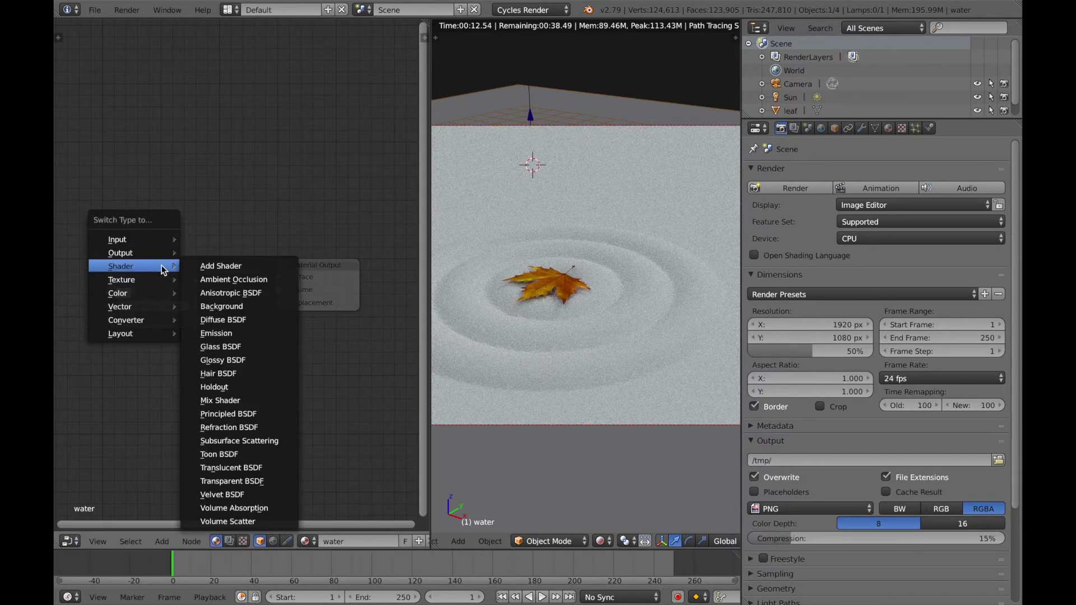
pyautogui.click(220, 346)
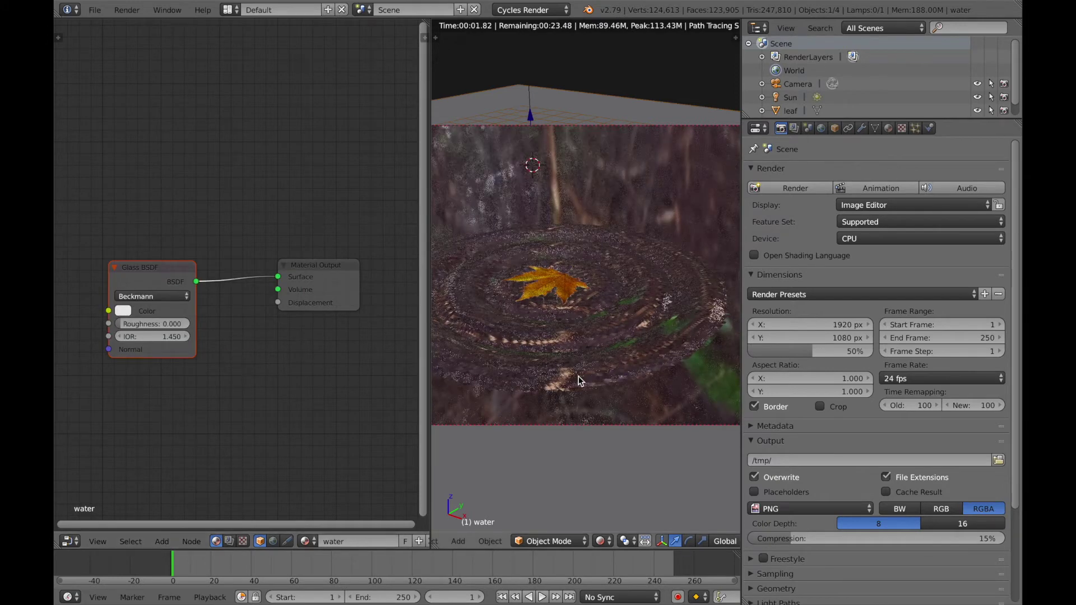
pyautogui.scroll(-4, 578, 375)
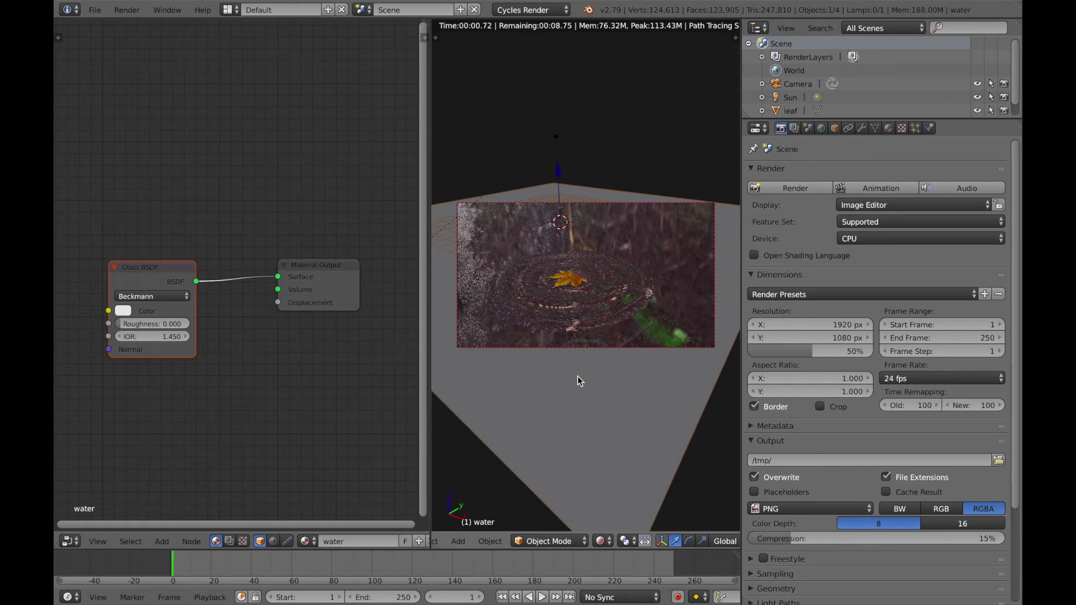
pyautogui.scroll(2, 559, 368)
pyautogui.scroll(1, 559, 369)
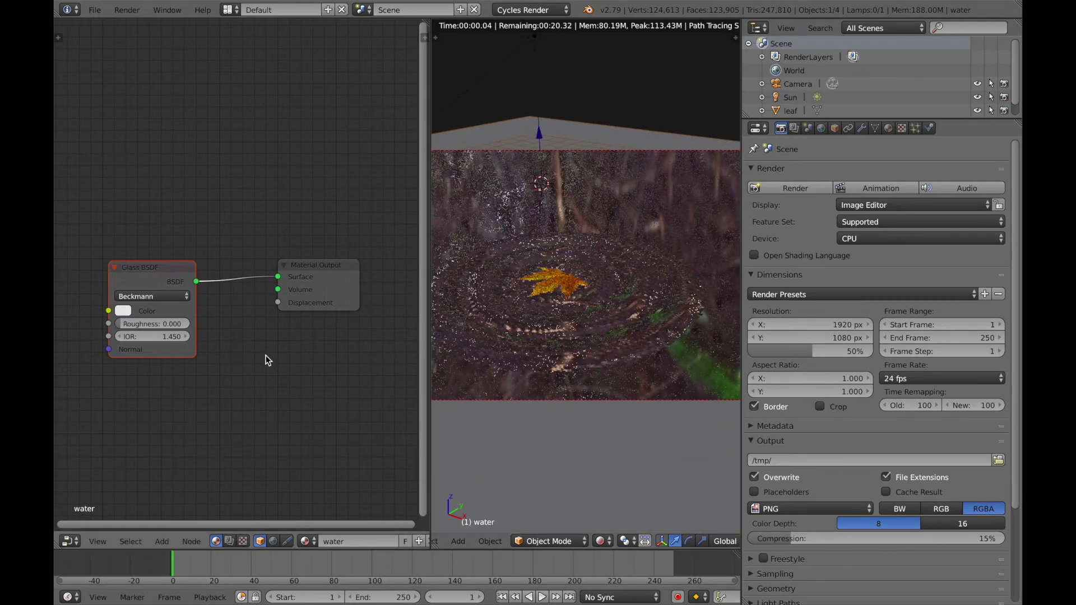
# Step: Set the Glass BSDF's IOR to 1.35 and save the file
pyautogui.click(160, 335)
pyautogui.press('Return')
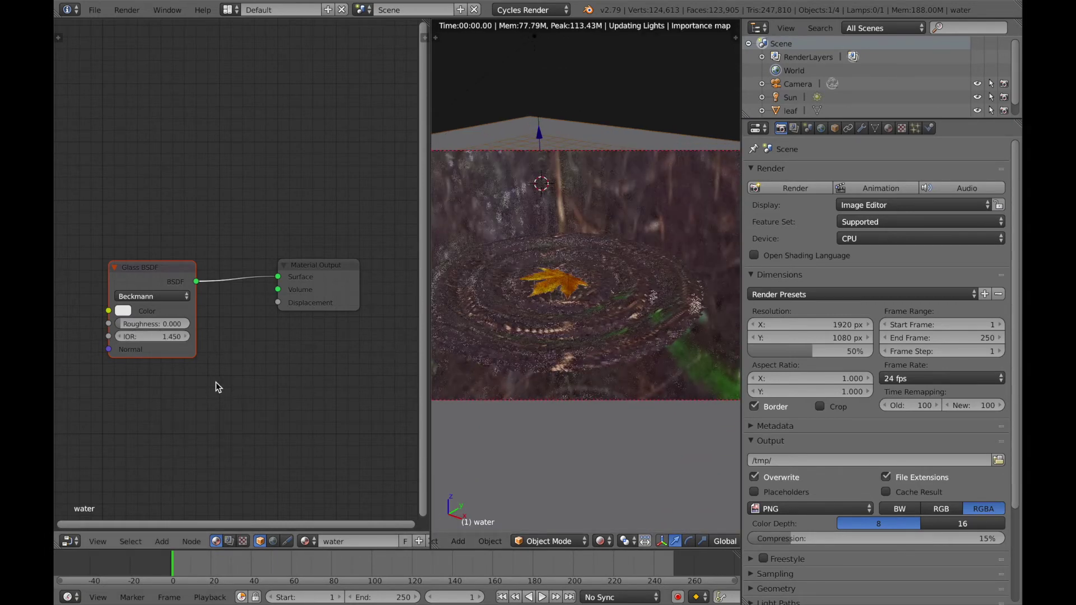
pyautogui.click(167, 336)
pyautogui.write('1.350')
pyautogui.press('Return')
pyautogui.hotkey('ctrl', 's')
pyautogui.press('Return')
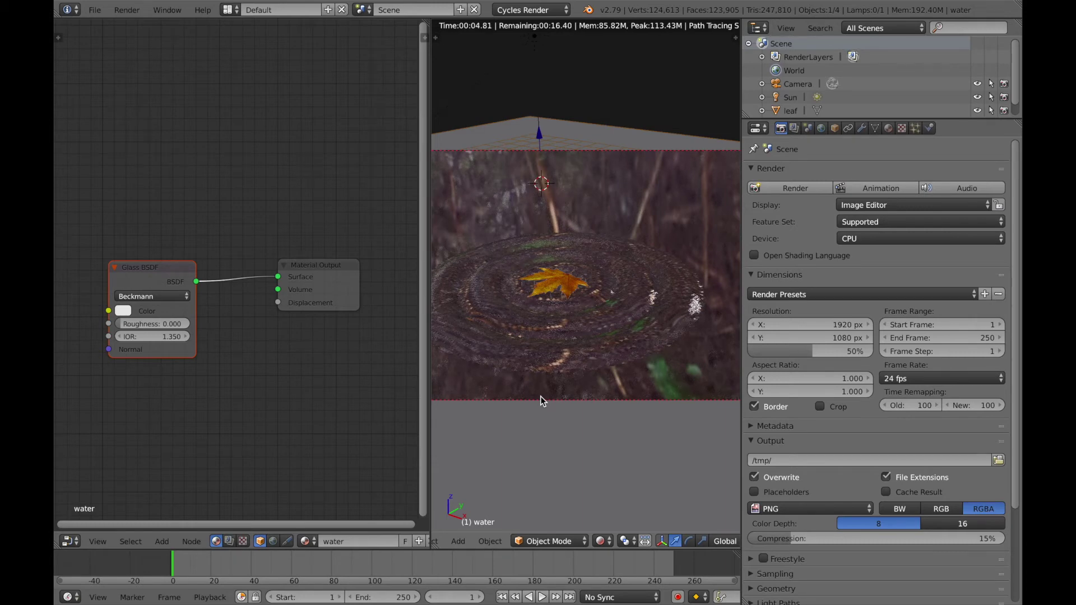
# Step: Try an IOR of 2 on the Glass BSDF and restore it to 1.35
pyautogui.click(164, 337)
pyautogui.write('2')
pyautogui.press('Return')
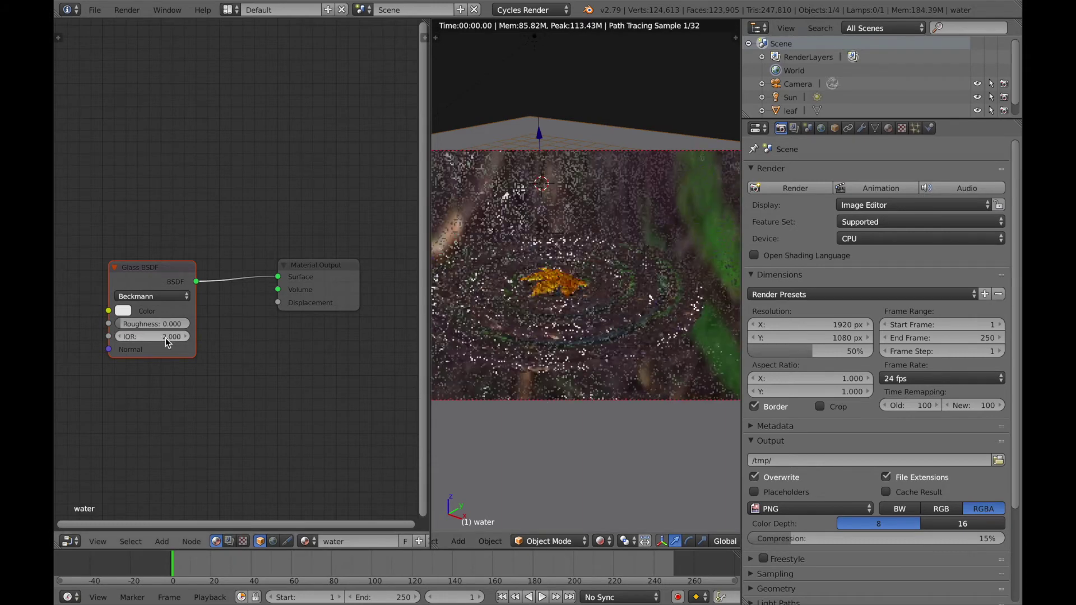
pyautogui.click(166, 338)
pyautogui.write('1.35')
pyautogui.press('Return')
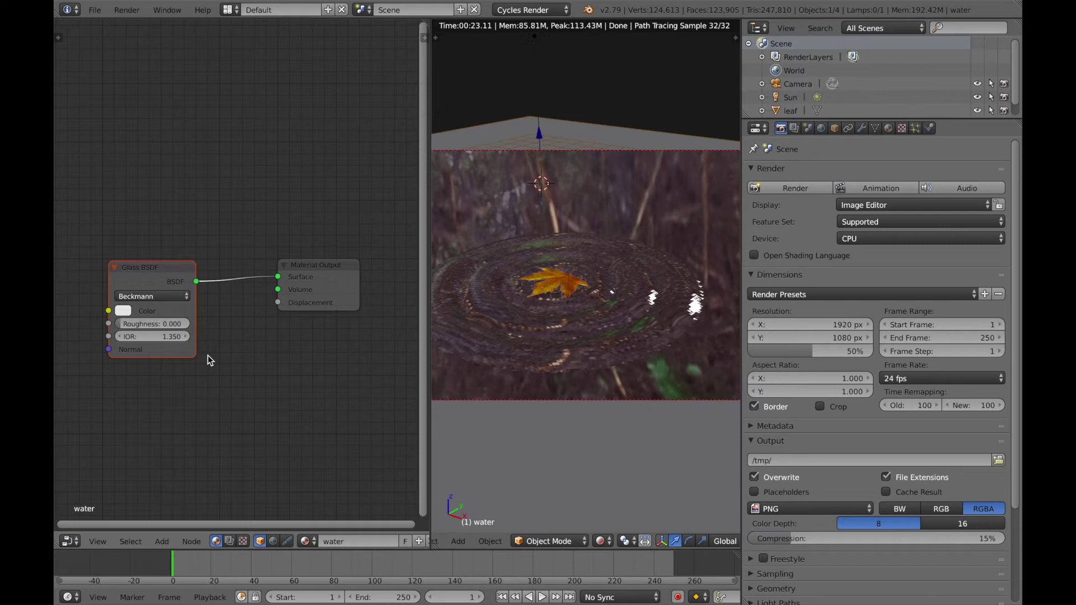
# Step: Save the file with the glass water material
pyautogui.scroll(-2, 210, 360)
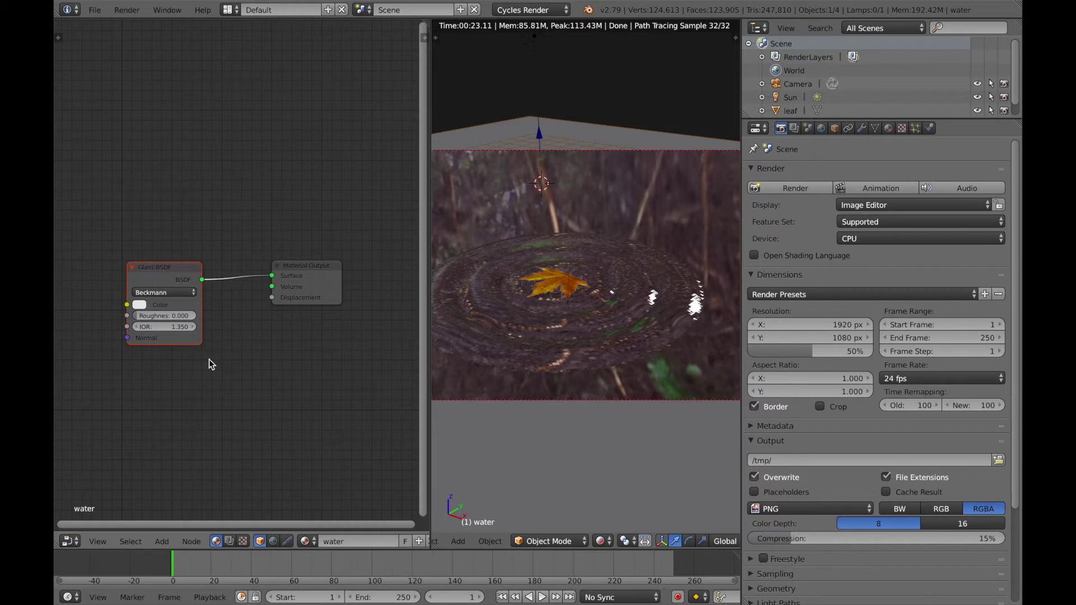
pyautogui.hotkey('ctrl', 's')
pyautogui.click(209, 360)
pyautogui.scroll(3, 185, 349)
pyautogui.moveTo(185, 349); pyautogui.dragTo(213, 364, button='middle')
pyautogui.scroll(-4, 213, 365)
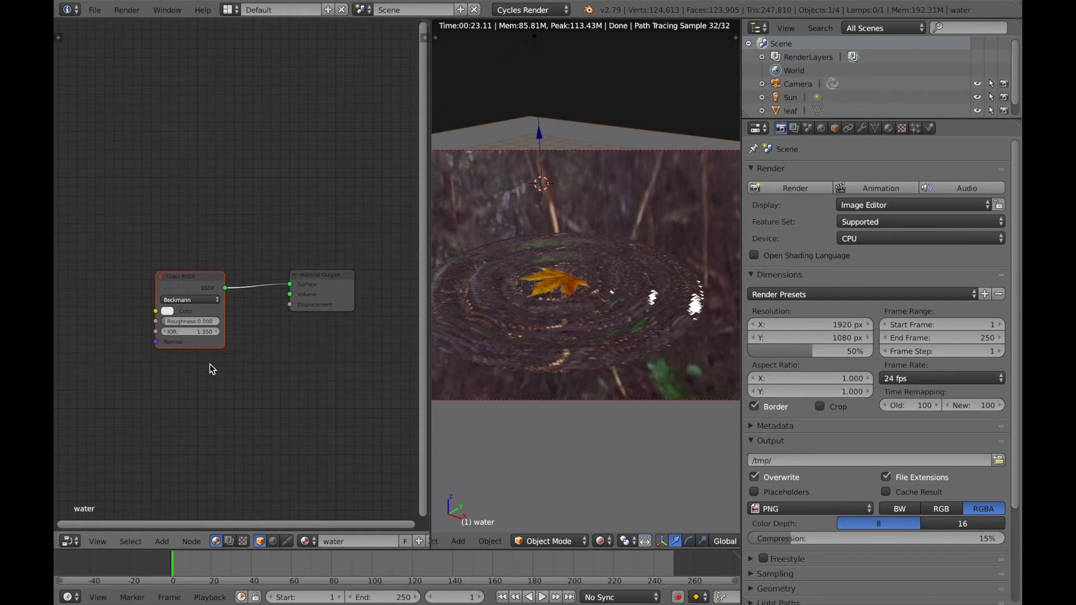
# Step: Save the file and move the Glass BSDF node farther away from the Material Output node
pyautogui.hotkey('ctrl', 's')
pyautogui.click(175, 367)
pyautogui.scroll(2, 175, 365)
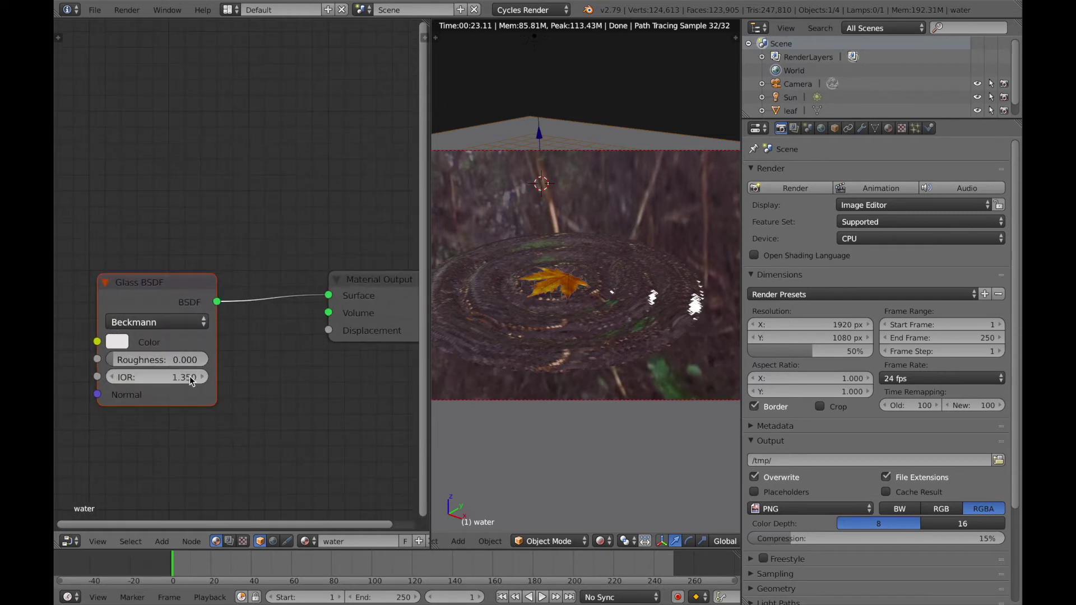
pyautogui.scroll(-2, 187, 376)
pyautogui.hotkey('ctrl', 's')
pyautogui.click(235, 365)
pyautogui.moveTo(188, 280); pyautogui.dragTo(141, 271)
pyautogui.scroll(-1, 210, 307)
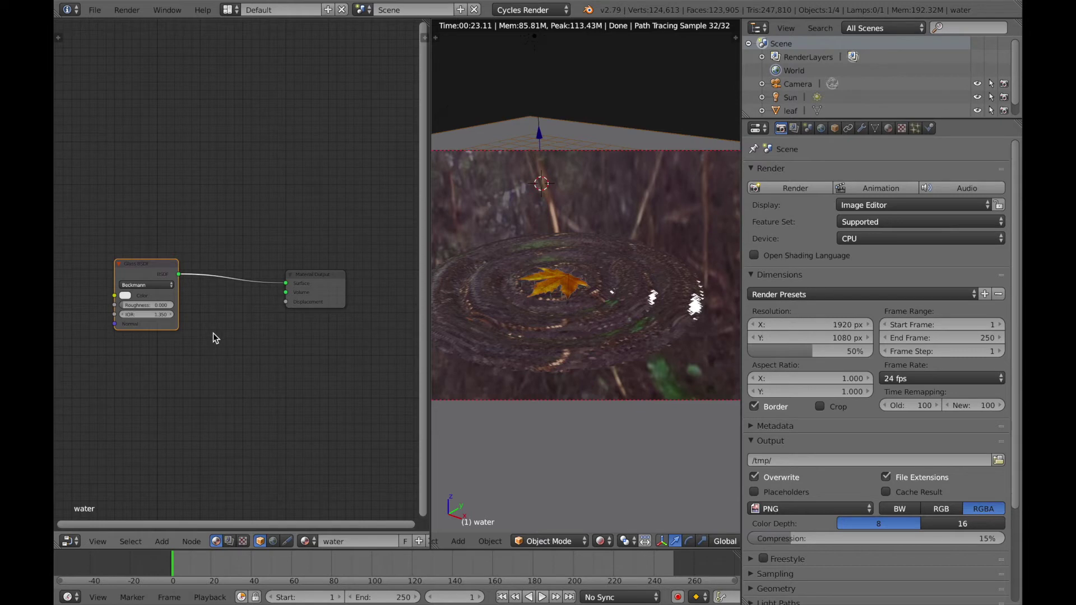
# Step: Add a Noise Texture node to the water material and place it below the Glass BSDF
pyautogui.hotkey('shift', 'a')
pyautogui.click(211, 359)
pyautogui.write('noise')
pyautogui.press('Return')
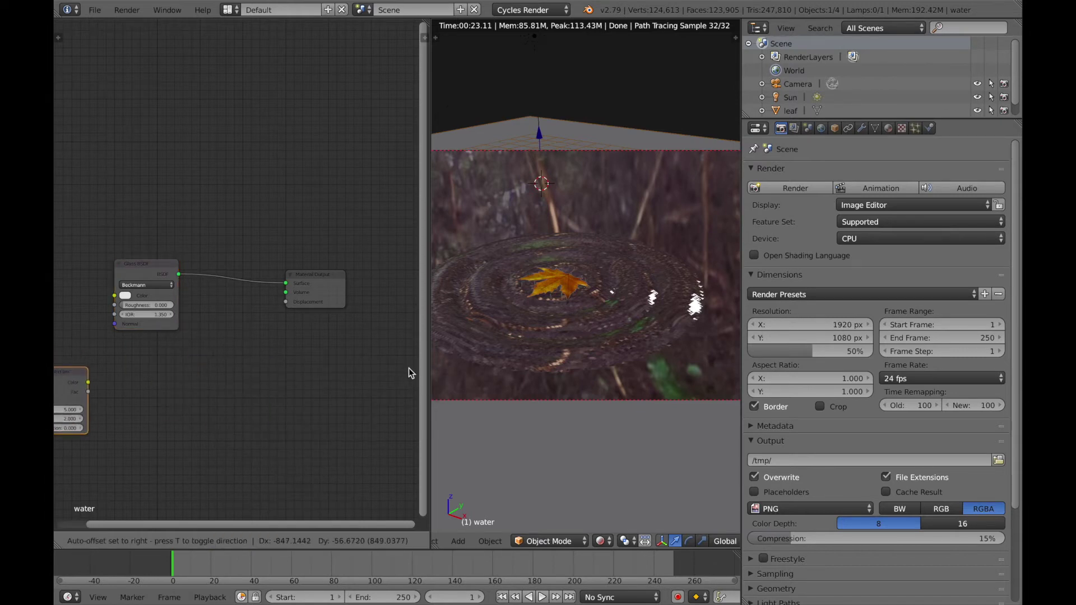
pyautogui.click(71, 357)
pyautogui.scroll(2, 196, 360)
pyautogui.scroll(-2, 196, 361)
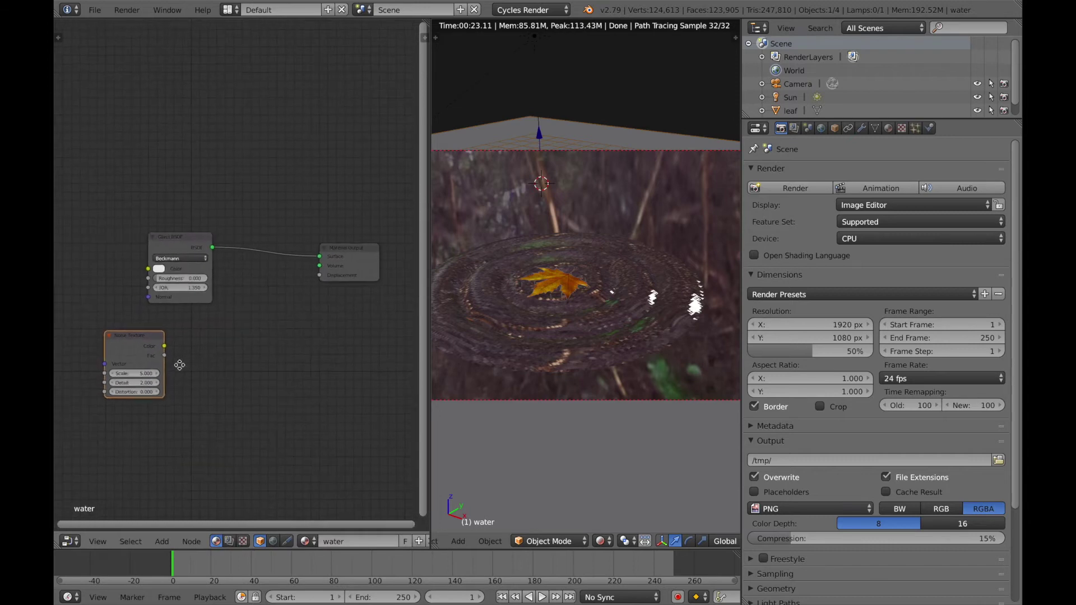
# Step: Add a ColorRamp node beside the Noise Texture and connect the noise's Fac output to the ramp's Fac input
pyautogui.hotkey('shift', 'a')
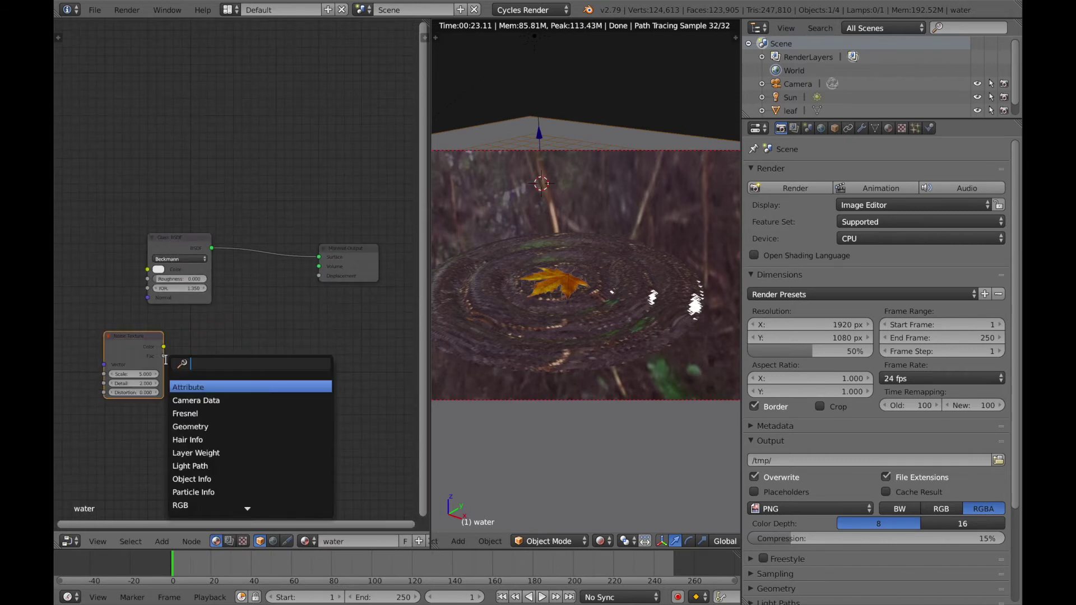
pyautogui.write('ramp')
pyautogui.press('Return')
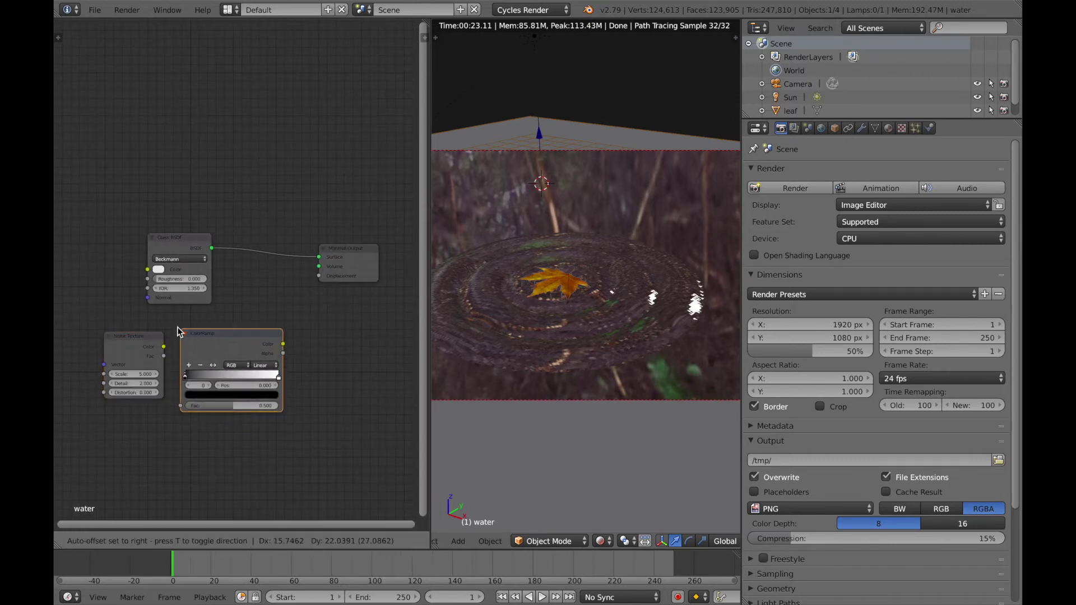
pyautogui.click(175, 351)
pyautogui.moveTo(163, 355); pyautogui.dragTo(186, 408)
# Step: Connect the ColorRamp's Color to the Material Output's Displacement, compare the render with the link removed and restored, and save the file
pyautogui.moveTo(285, 345); pyautogui.dragTo(319, 276)
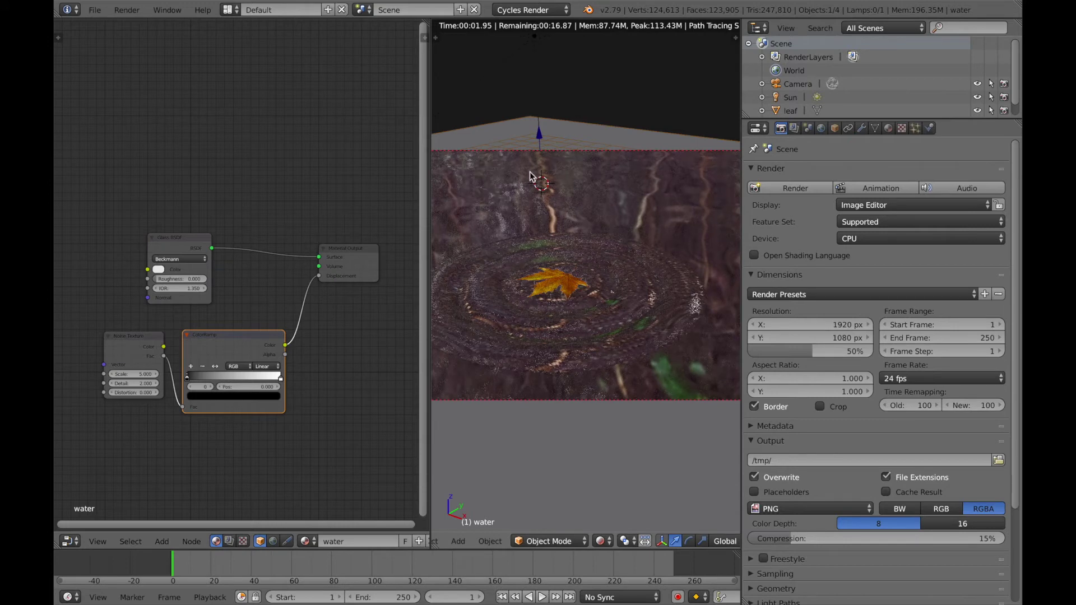
pyautogui.moveTo(320, 276); pyautogui.dragTo(290, 283)
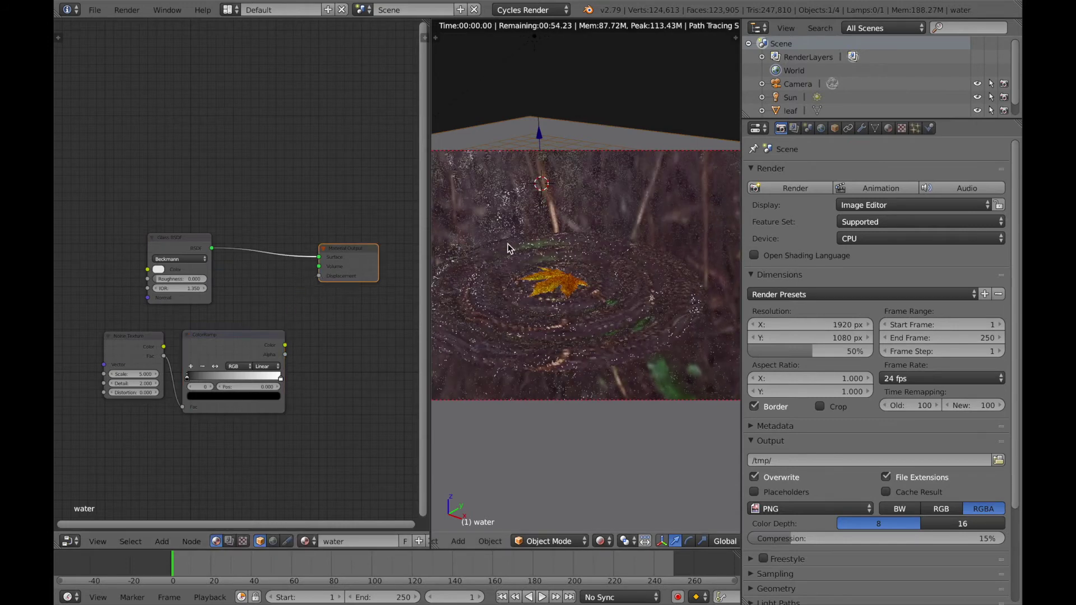
pyautogui.moveTo(285, 345); pyautogui.dragTo(324, 279)
pyautogui.hotkey('ctrl', 's')
pyautogui.click(617, 267)
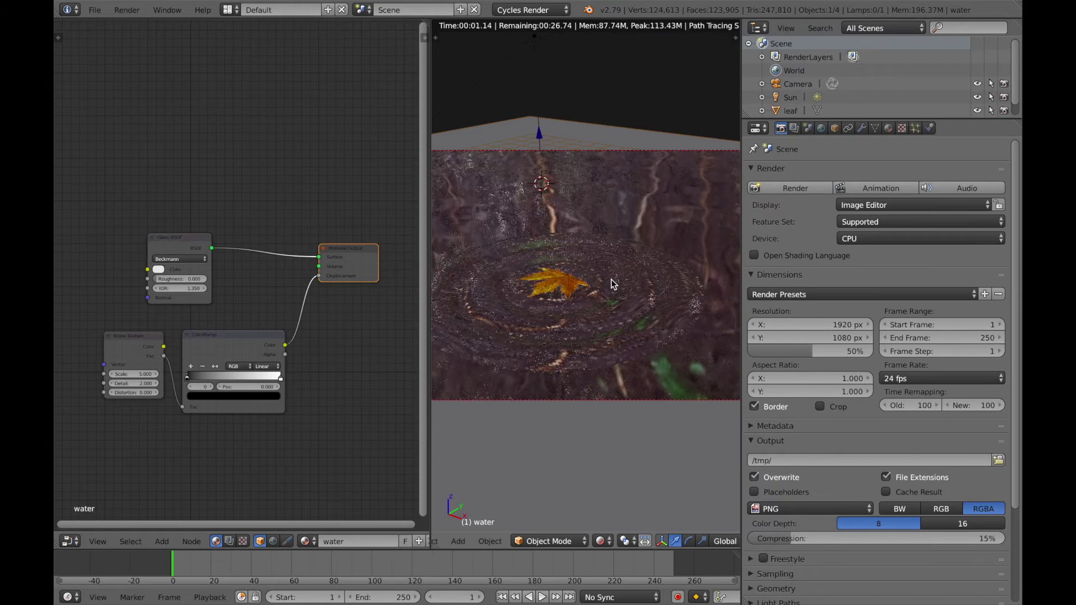
pyautogui.scroll(-2, 611, 284)
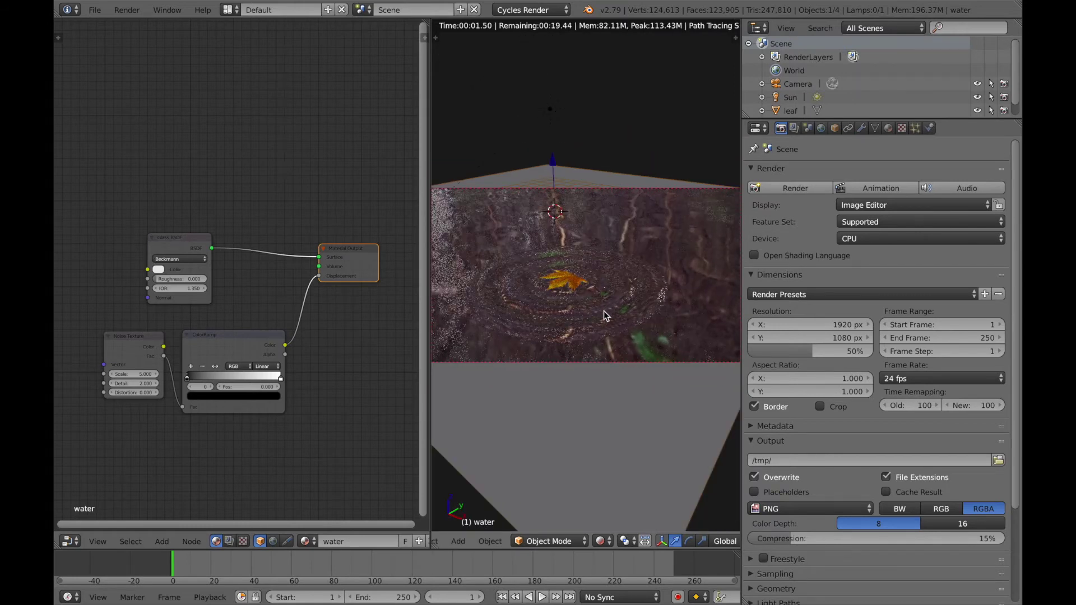
pyautogui.scroll(3, 603, 311)
# Step: Try Noise Texture scales of 6, 400 and 20 and compare the rendered water surface
pyautogui.click(132, 374)
pyautogui.write('5.0')
pyautogui.press('Return')
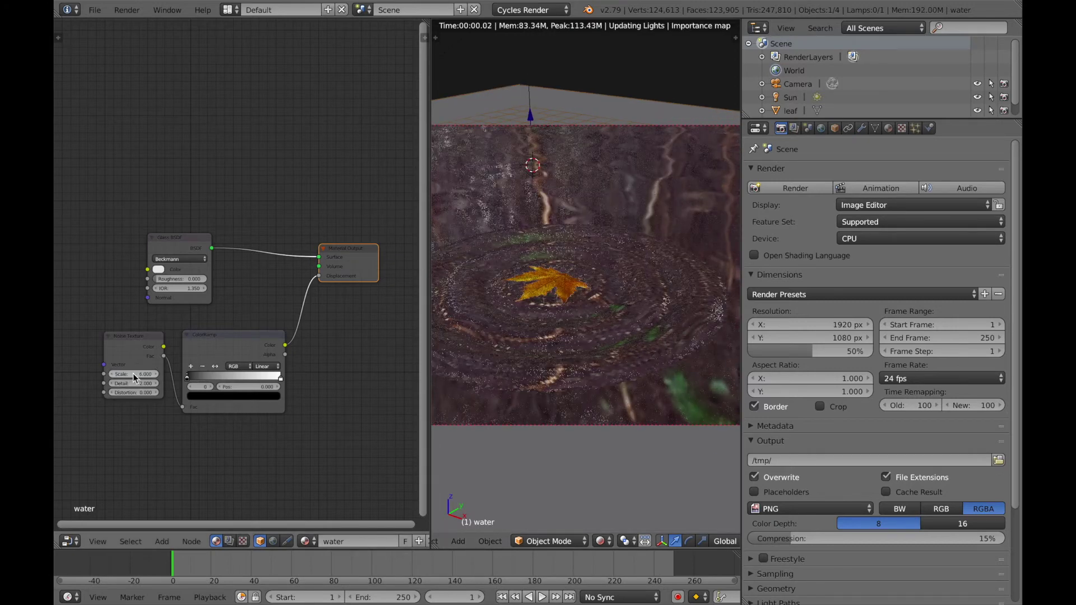
pyautogui.click(138, 374)
pyautogui.press('Return')
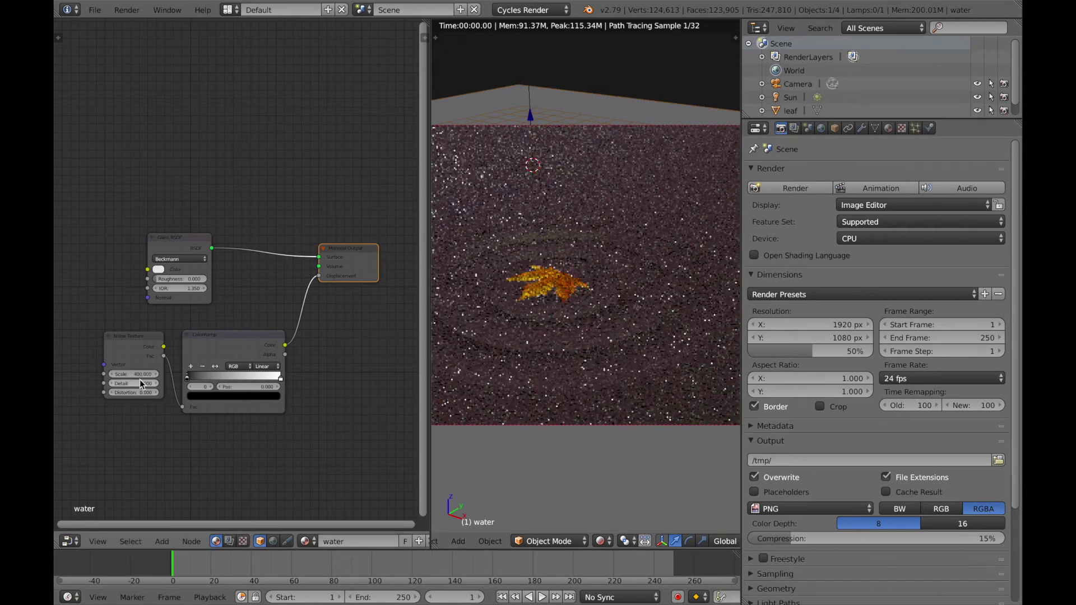
pyautogui.click(134, 373)
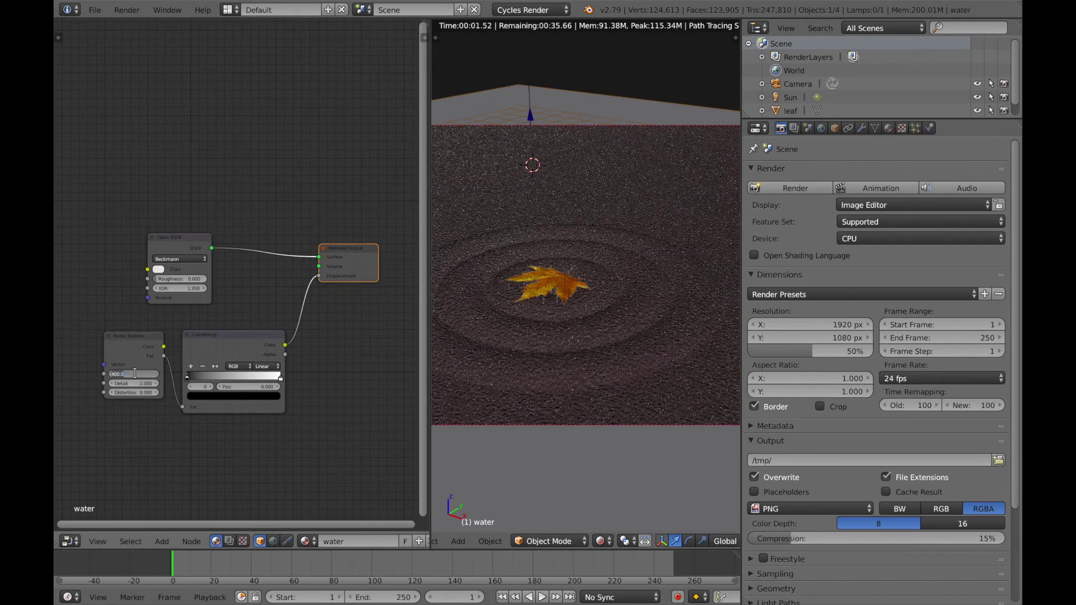
pyautogui.write('20')
pyautogui.press('Return')
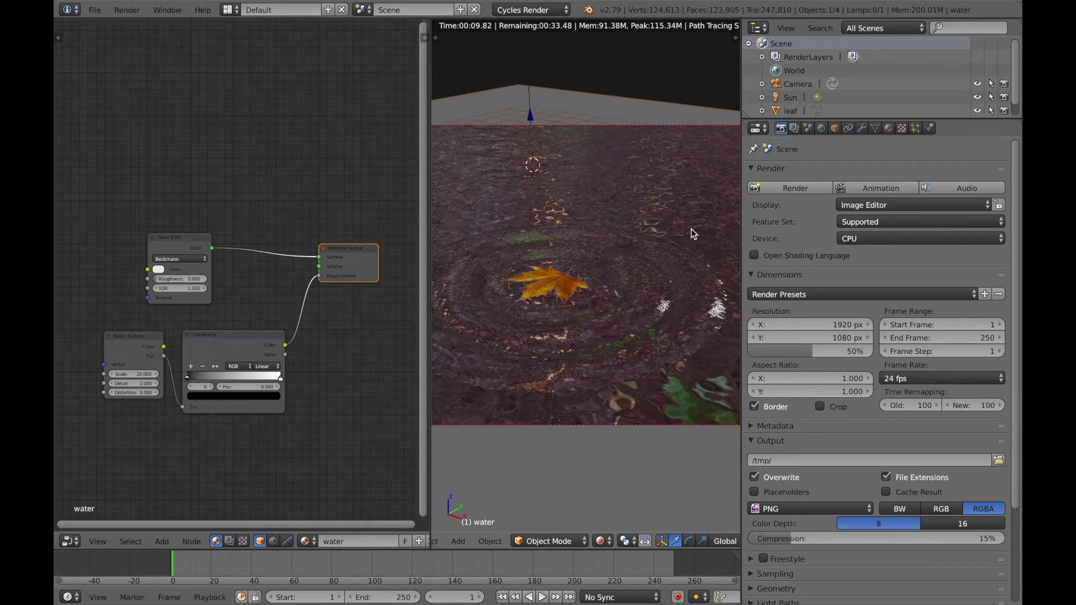
# Step: Set the Noise Texture's Scale to 6, check the rendered water and save the file
pyautogui.click(139, 377)
pyautogui.write('6')
pyautogui.press('Return')
pyautogui.hotkey('ctrl', 's')
pyautogui.click(492, 384)
pyautogui.scroll(-2, 584, 416)
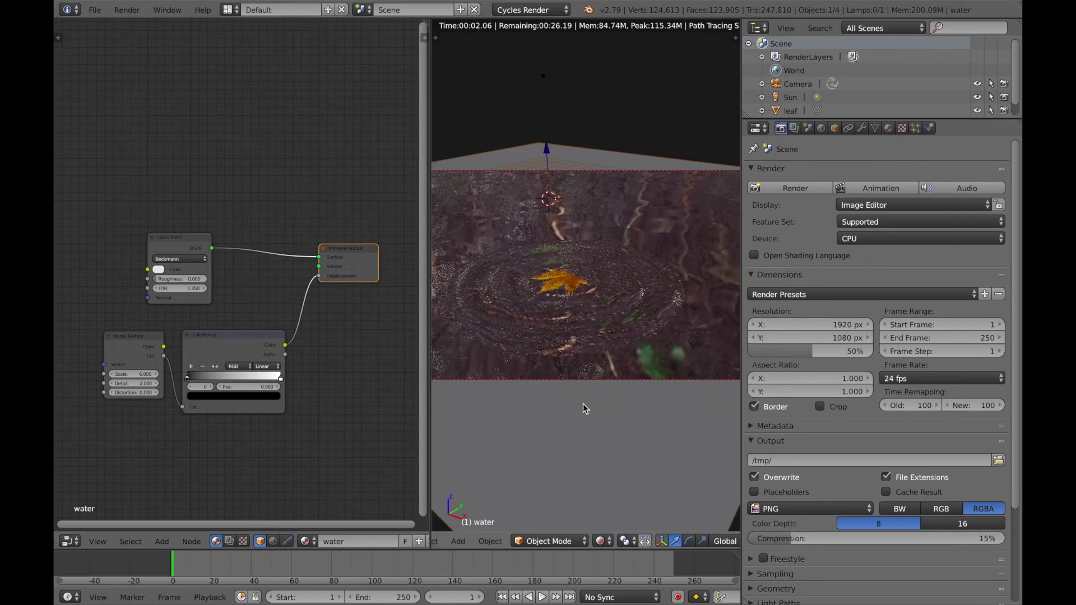
pyautogui.scroll(1, 582, 404)
pyautogui.hotkey('ctrl', 's')
pyautogui.click(583, 399)
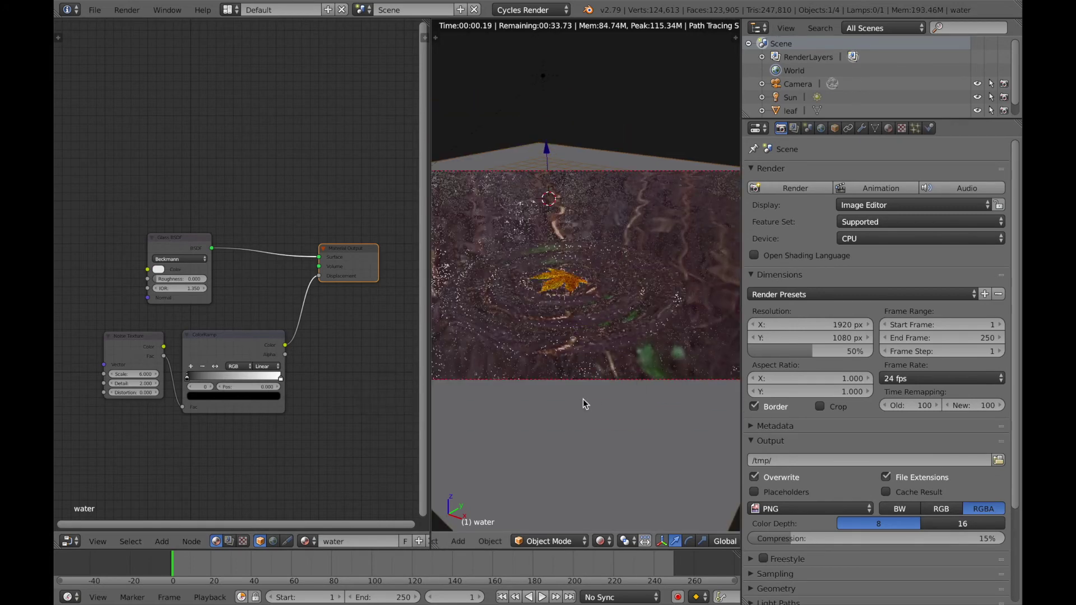
pyautogui.scroll(2, 583, 398)
# Step: Switch the viewport to solid shading and lower the leaf by about 0.1 along Z at the ripple centre
pyautogui.hotkey('shift', 'z')
pyautogui.moveTo(573, 398); pyautogui.dragTo(650, 301, button='middle')
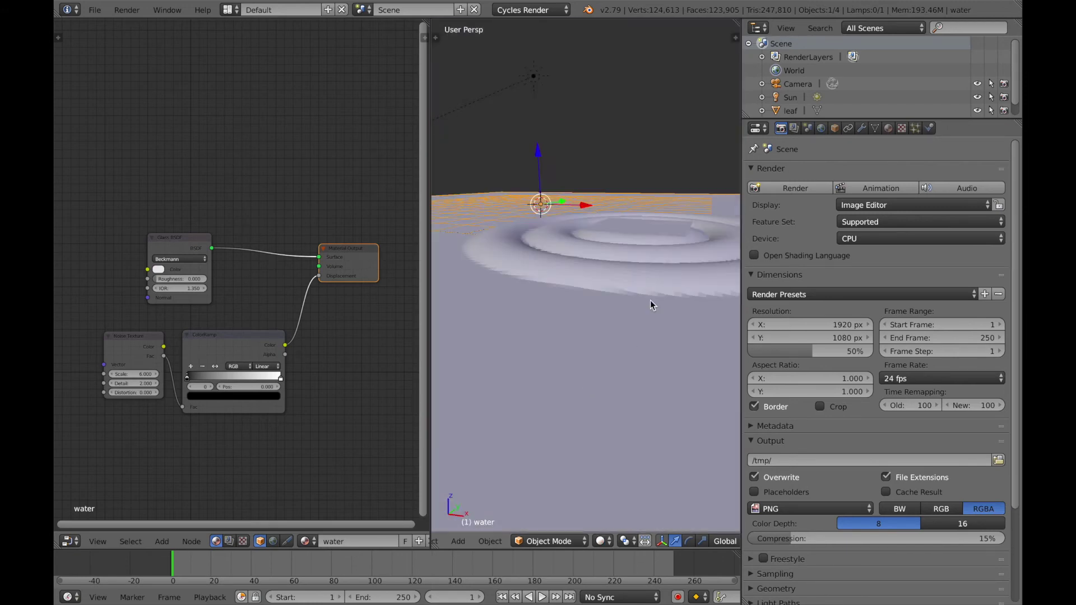
pyautogui.rightClick(639, 233)
pyautogui.press('g')
pyautogui.press('z')
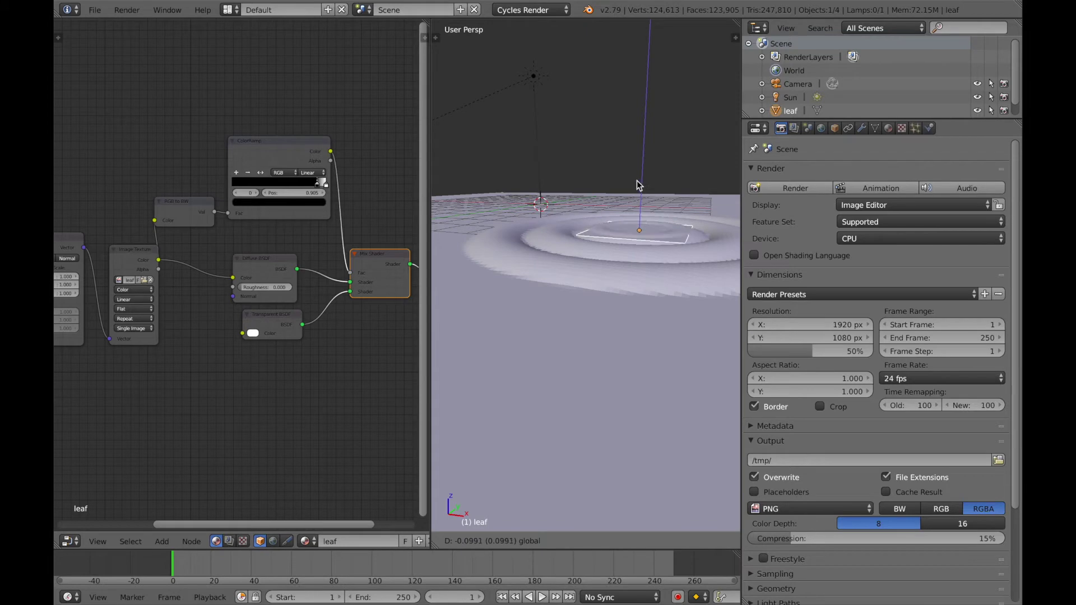
pyautogui.click(640, 182)
# Step: Check the leaf in the rendered camera view, save the file and return to solid shading
pyautogui.hotkey('shift', 'z')
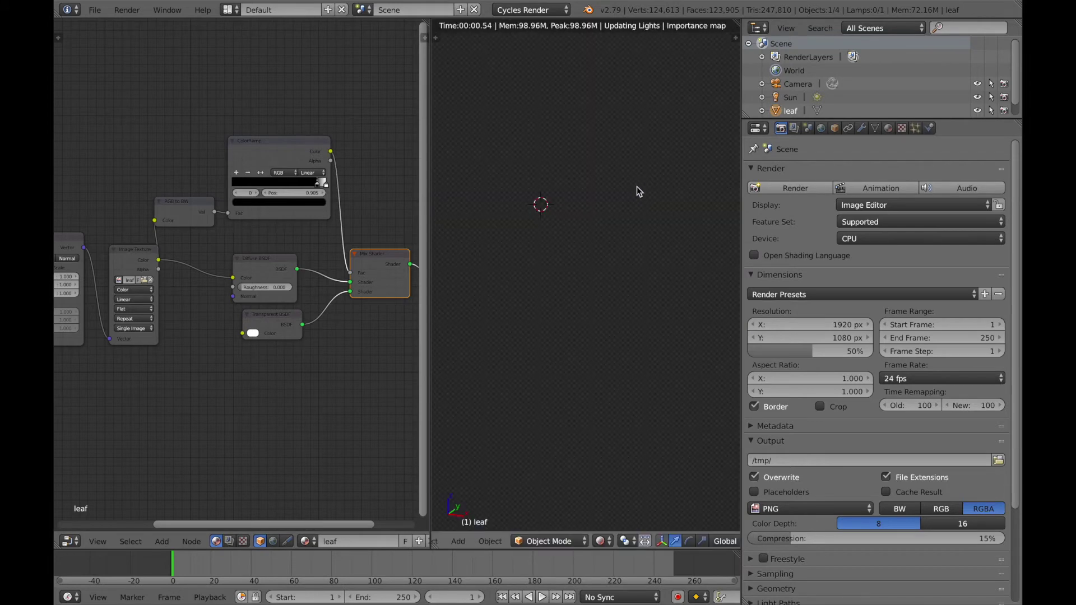
pyautogui.hotkey('ctrl', 's')
pyautogui.click(636, 191)
pyautogui.press('KP_0')
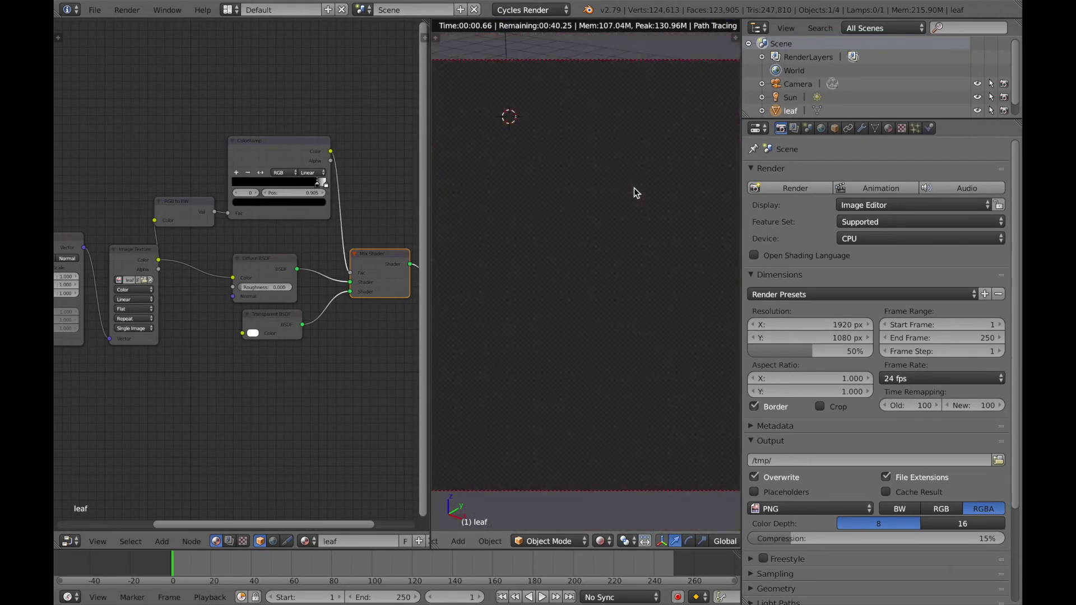
pyautogui.scroll(-4, 620, 247)
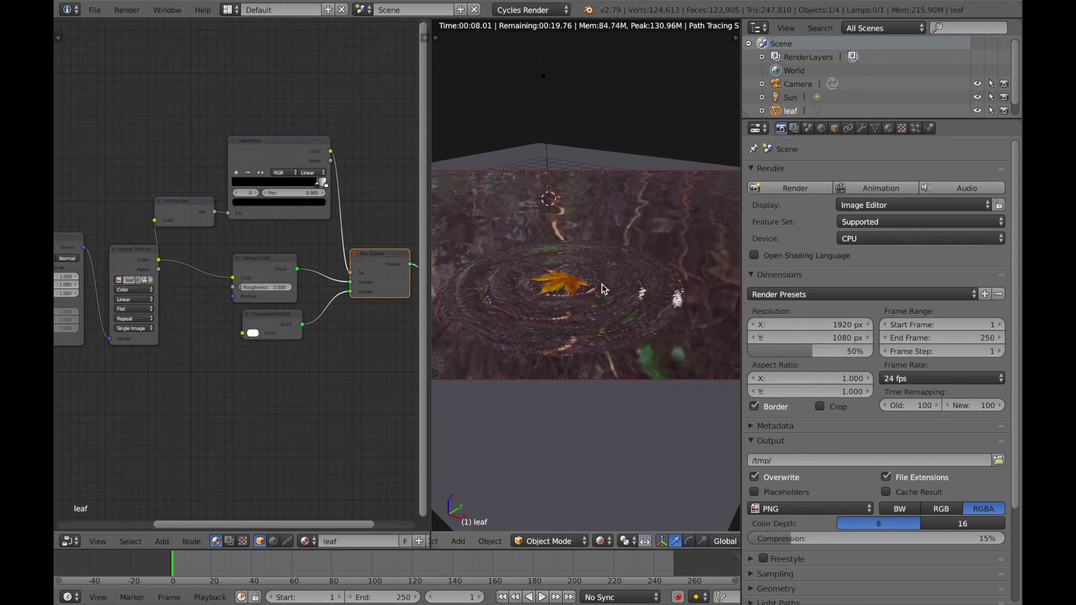
pyautogui.hotkey('ctrl', 's')
pyautogui.click(632, 216)
pyautogui.hotkey('shift', 'z')
pyautogui.hotkey('ctrl', 's')
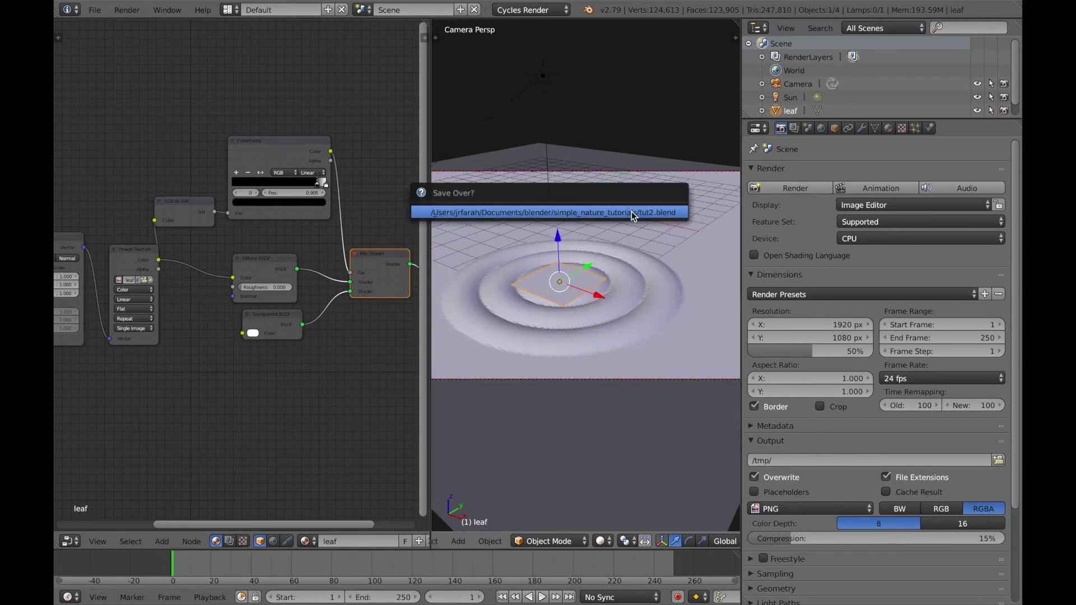
pyautogui.click(633, 217)
# Step: Add a mesh plane and move it down along Z to lie below the water surface
pyautogui.scroll(-3, 636, 228)
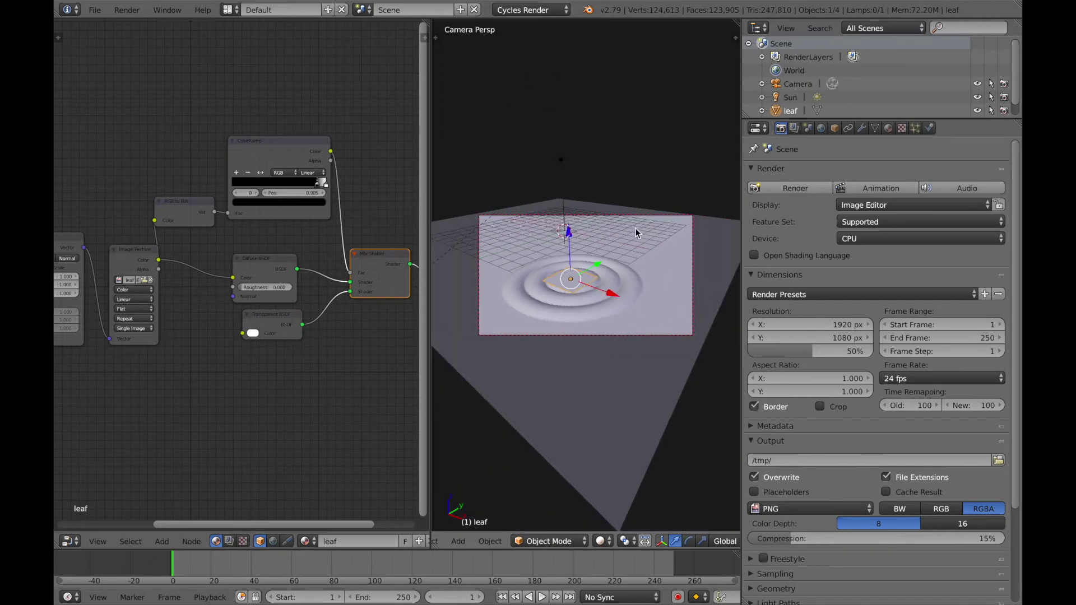
pyautogui.hotkey('shift', 'a')
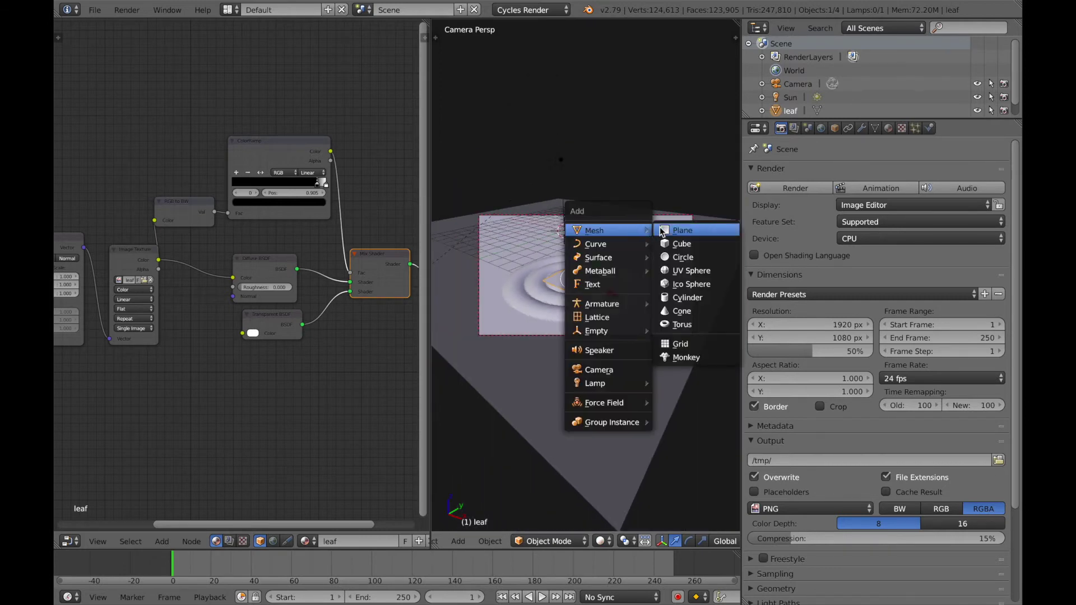
pyautogui.click(667, 230)
pyautogui.moveTo(653, 238); pyautogui.dragTo(687, 237, button='middle')
pyautogui.moveTo(546, 183); pyautogui.dragTo(544, 195)
pyautogui.moveTo(545, 196)
pyautogui.mouseDown(button='middle')
pyautogui.moveTo(592, 197)
pyautogui.moveTo(525, 197)
pyautogui.moveTo(544, 186)
pyautogui.mouseUp(button='middle')
# Step: Scale the new plane up until it spans the area beneath the water in the camera view, and save the file
pyautogui.press('s')
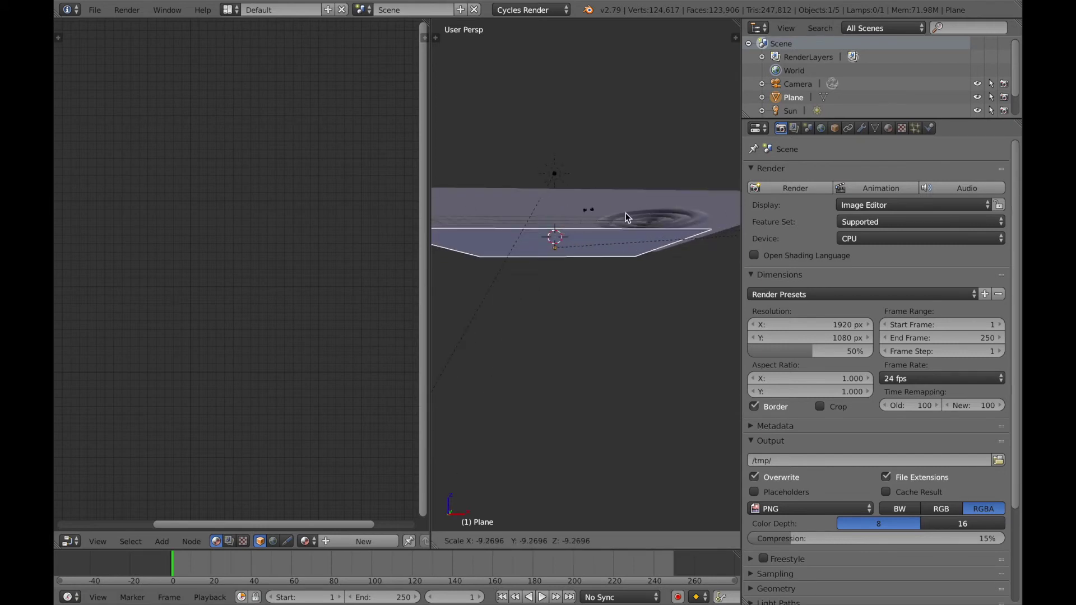
pyautogui.click(516, 237)
pyautogui.press('KP_0')
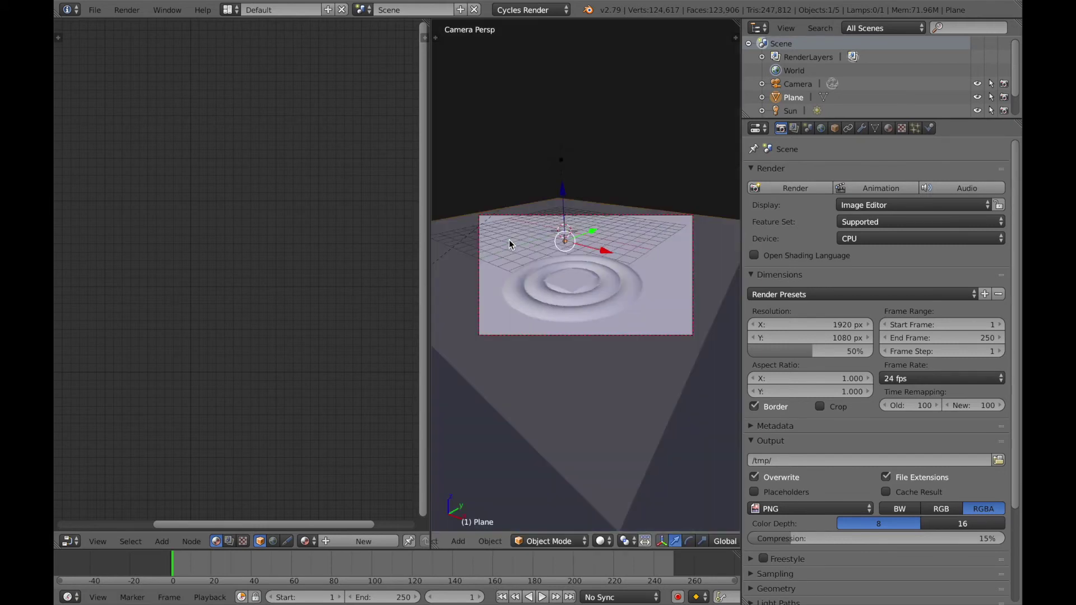
pyautogui.press('s')
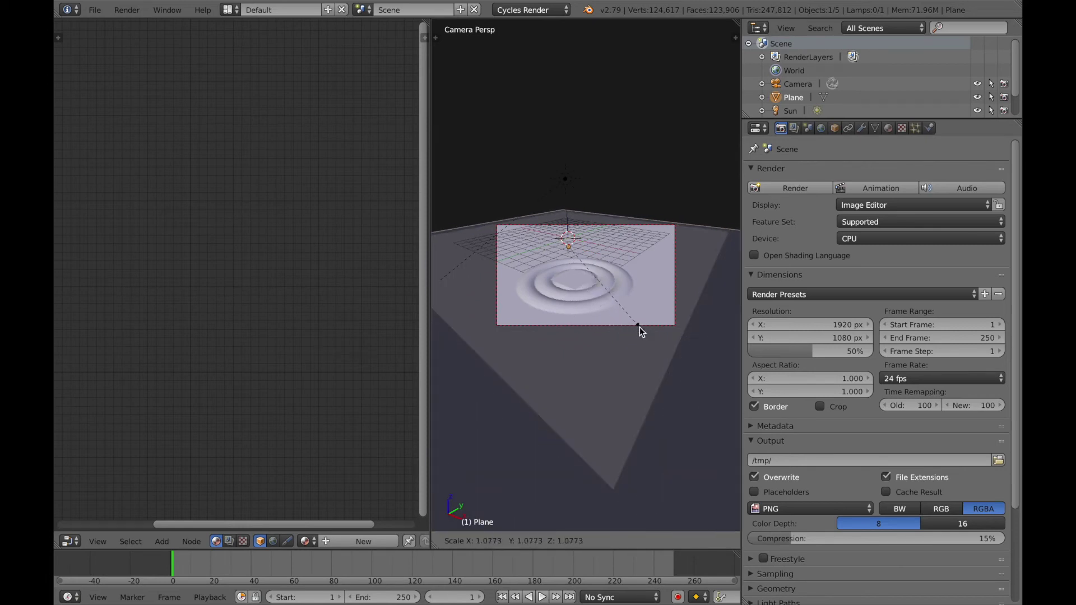
pyautogui.click(623, 326)
pyautogui.scroll(4, 623, 326)
pyautogui.hotkey('ctrl', 's')
pyautogui.click(623, 326)
pyautogui.scroll(-3, 623, 326)
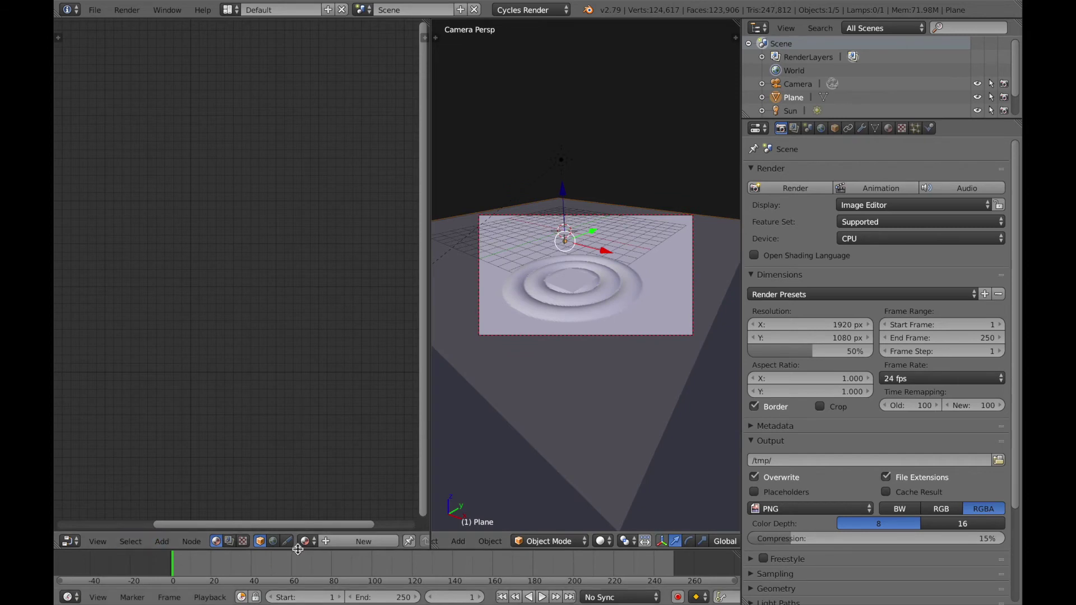
# Step: Create a new material for the lower plane and name it riverbed
pyautogui.click(330, 541)
pyautogui.doubleClick(330, 541)
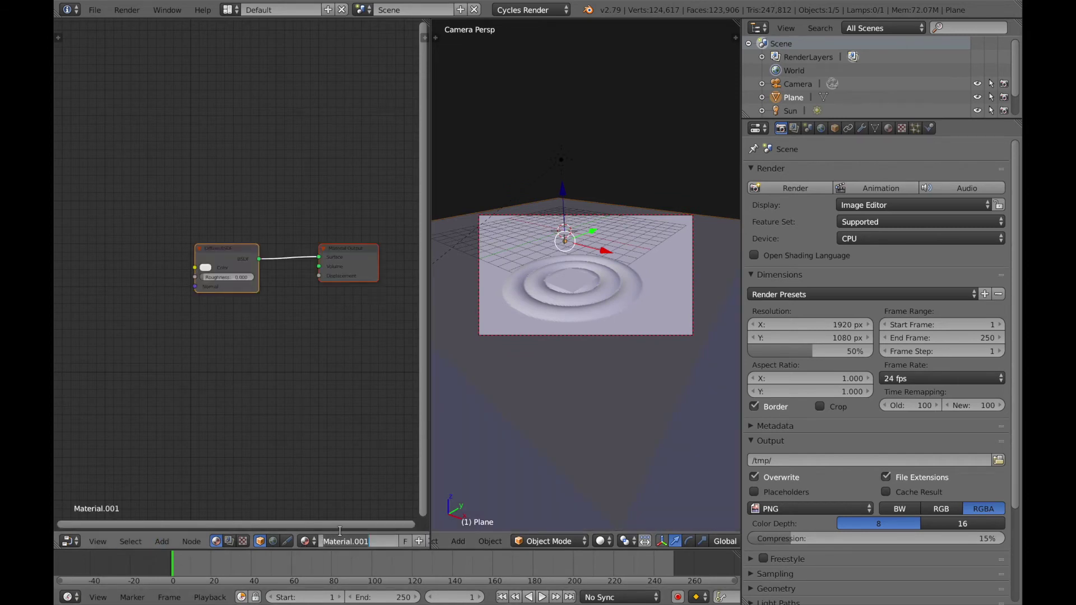
pyautogui.write('riverbed')
pyautogui.press('Return')
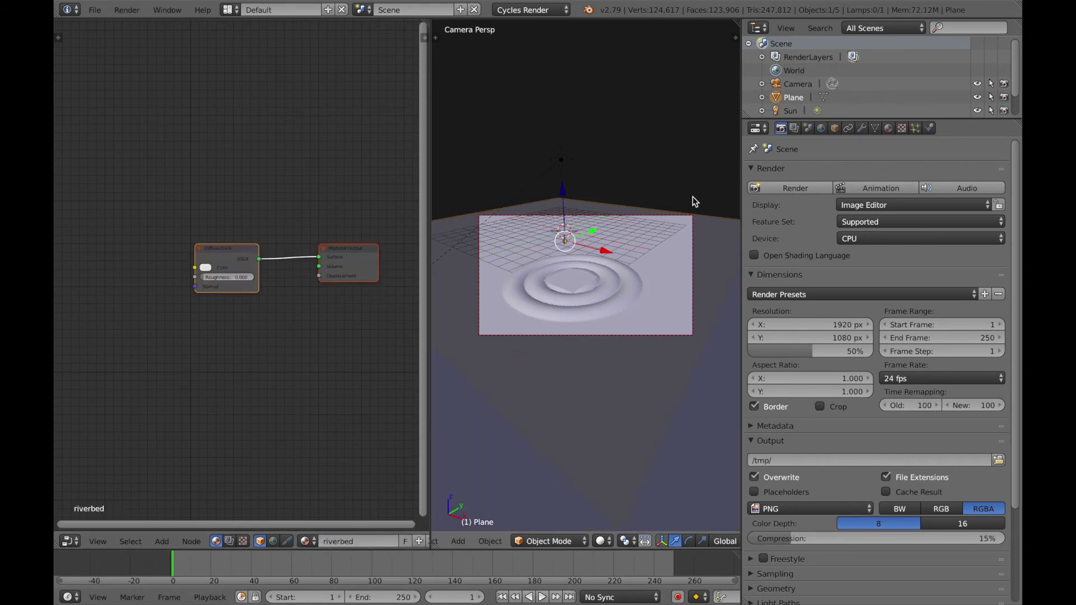
# Step: Rename the lower plane object as riverbed and save the file
pyautogui.doubleClick(795, 99)
pyautogui.write('riverbed')
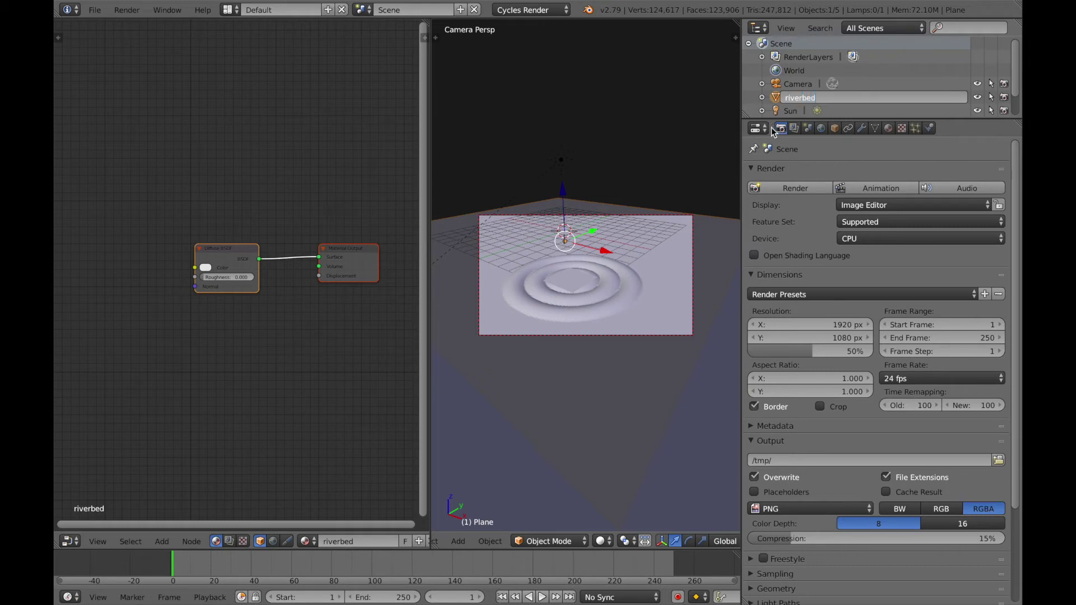
pyautogui.press('Return')
pyautogui.scroll(-2, 805, 112)
pyautogui.hotkey('ctrl', 's')
pyautogui.click(613, 208)
# Step: Add an Image Texture with mapping nodes to the Color input of the riverbed material's Diffuse BSDF
pyautogui.click(236, 268)
pyautogui.scroll(3, 233, 268)
pyautogui.scroll(-2, 236, 264)
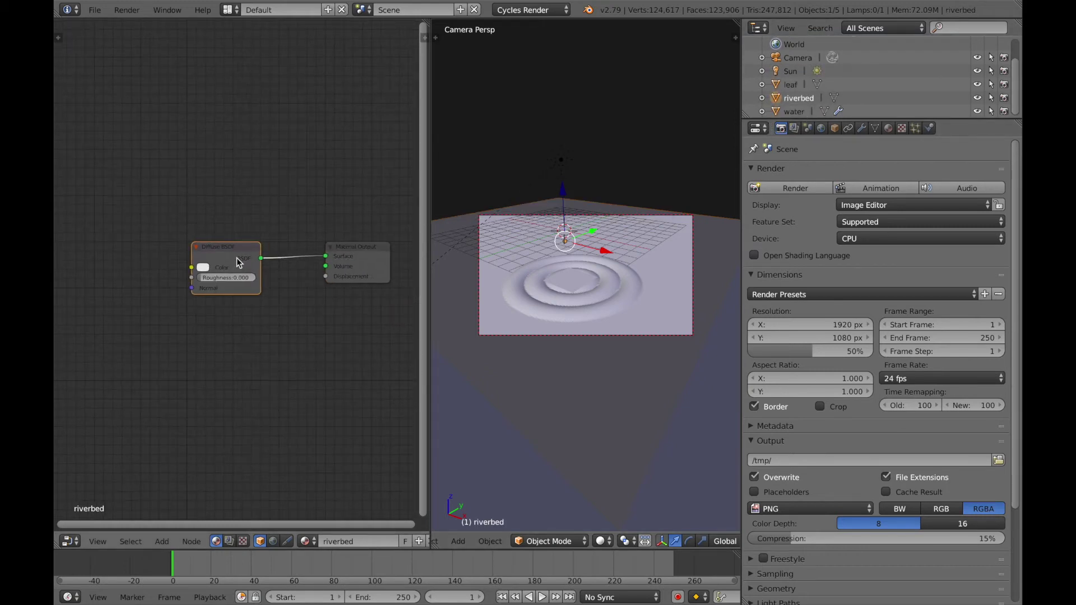
pyautogui.hotkey('ctrl', 't')
pyautogui.scroll(4, 227, 261)
pyautogui.moveTo(225, 261); pyautogui.dragTo(326, 251, button='middle')
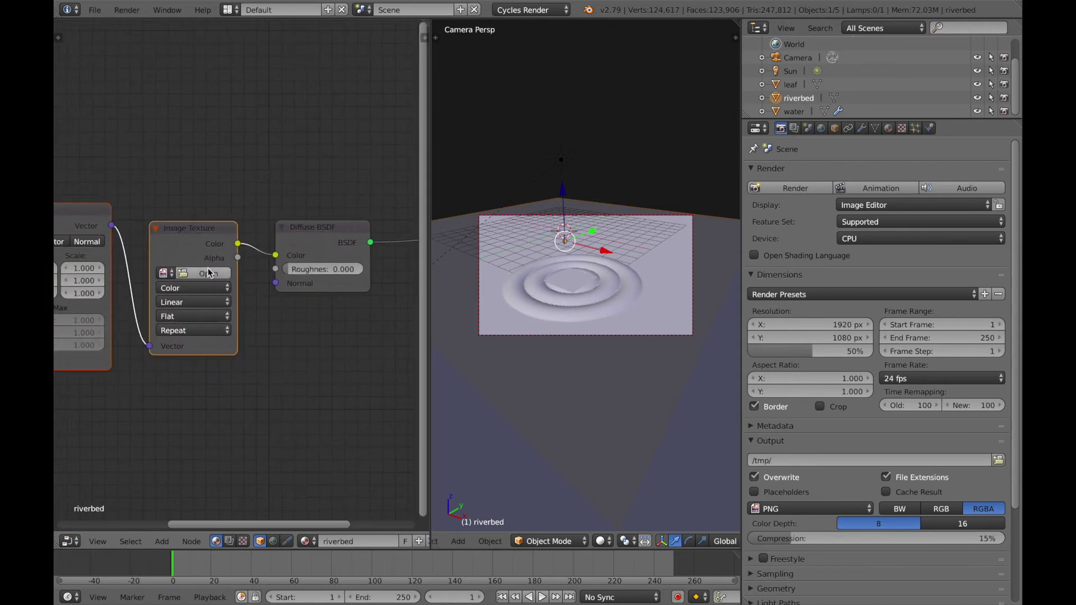
# Step: Load the riverbed1.jpg pebble image from the textures folder into the riverbed material's Image Texture node
pyautogui.click(206, 272)
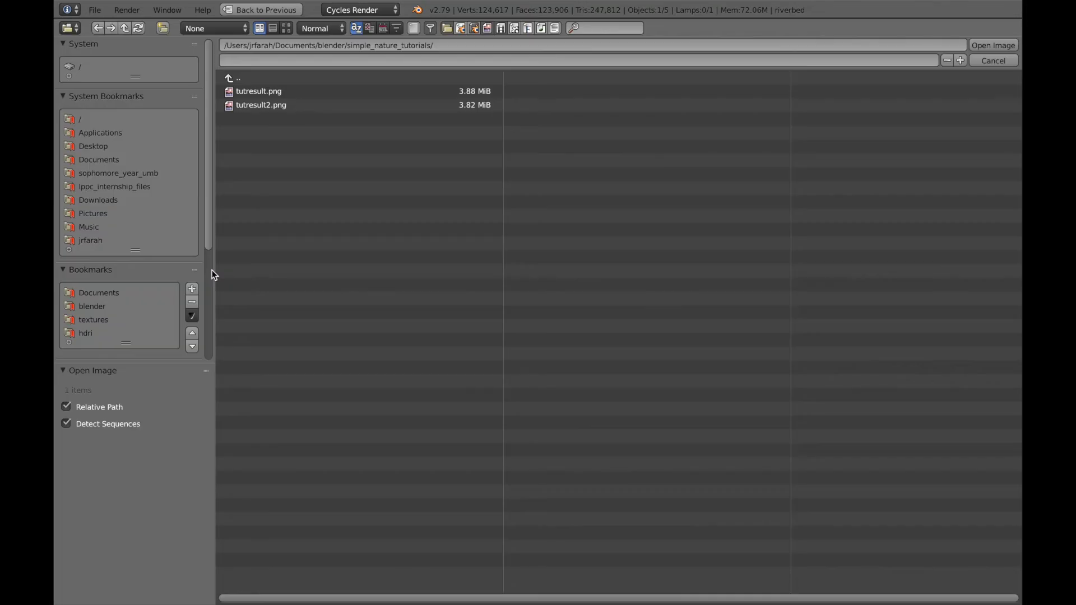
pyautogui.click(88, 319)
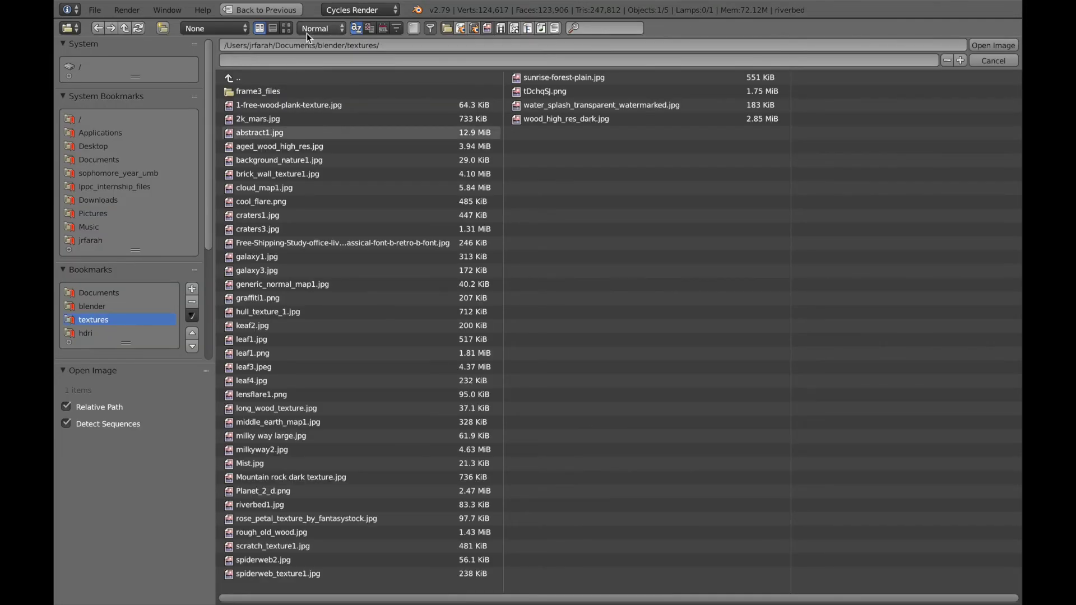
pyautogui.click(286, 28)
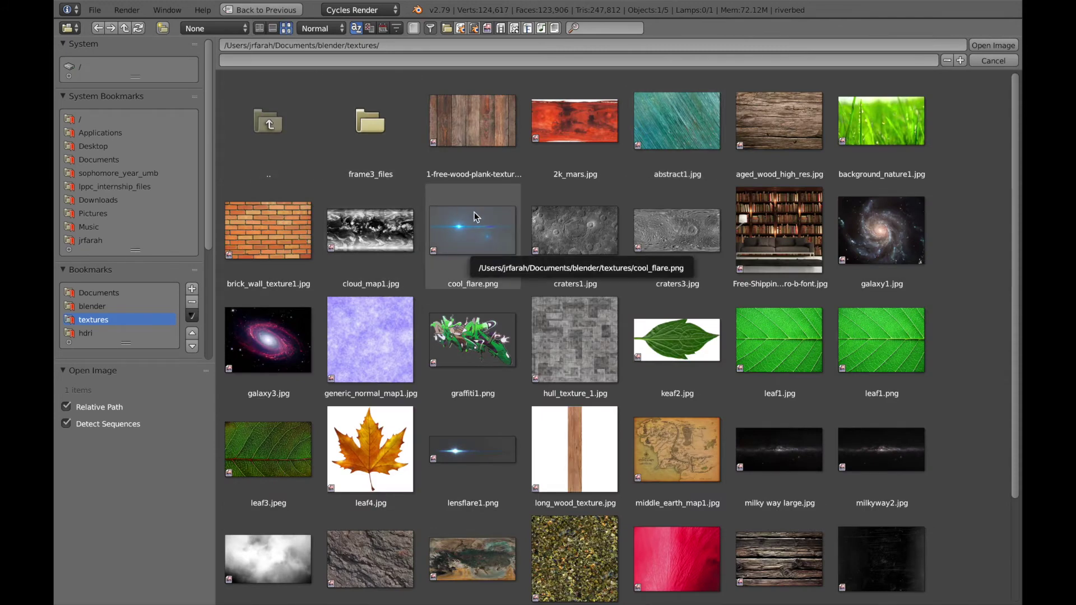
pyautogui.scroll(-3, 474, 211)
pyautogui.doubleClick(588, 460)
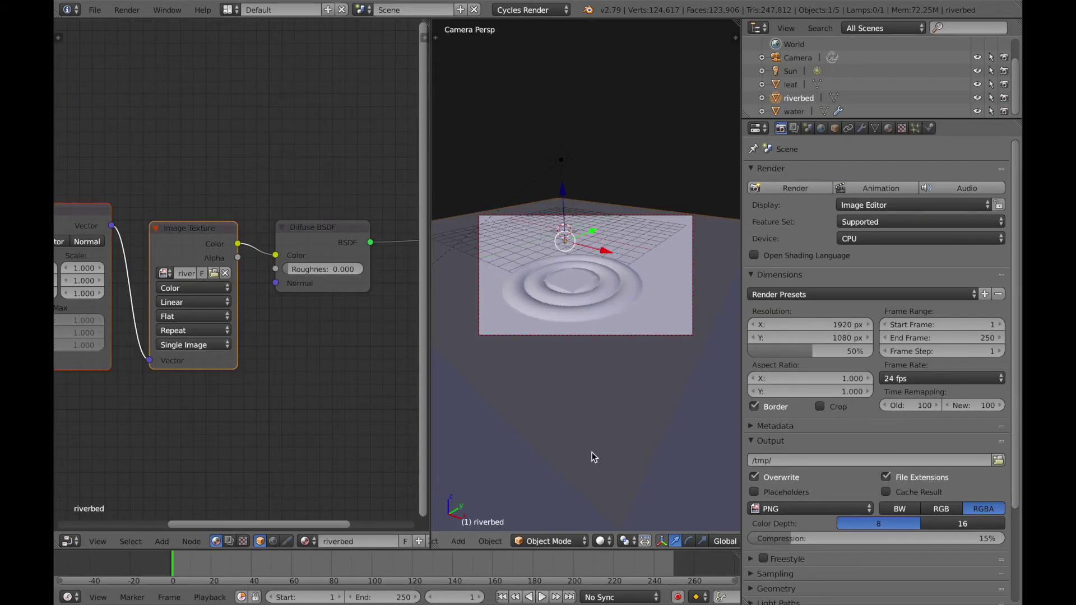
# Step: Set the riverbed Mapping node's X and Y scale to 5 and save the file
pyautogui.scroll(1, 585, 369)
pyautogui.moveTo(178, 343); pyautogui.dragTo(348, 336, button='middle')
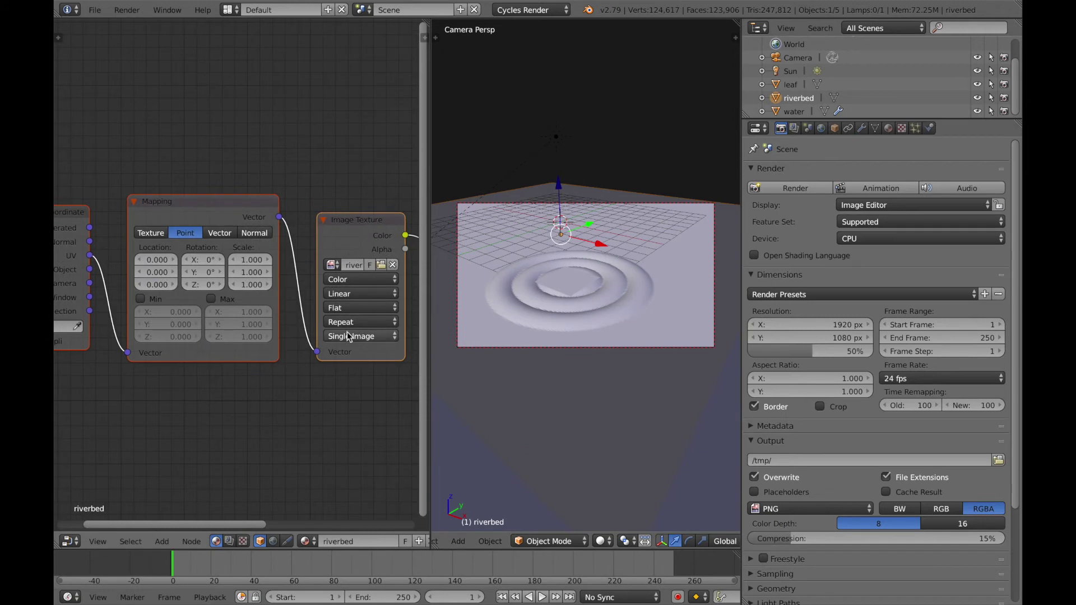
pyautogui.scroll(3, 261, 288)
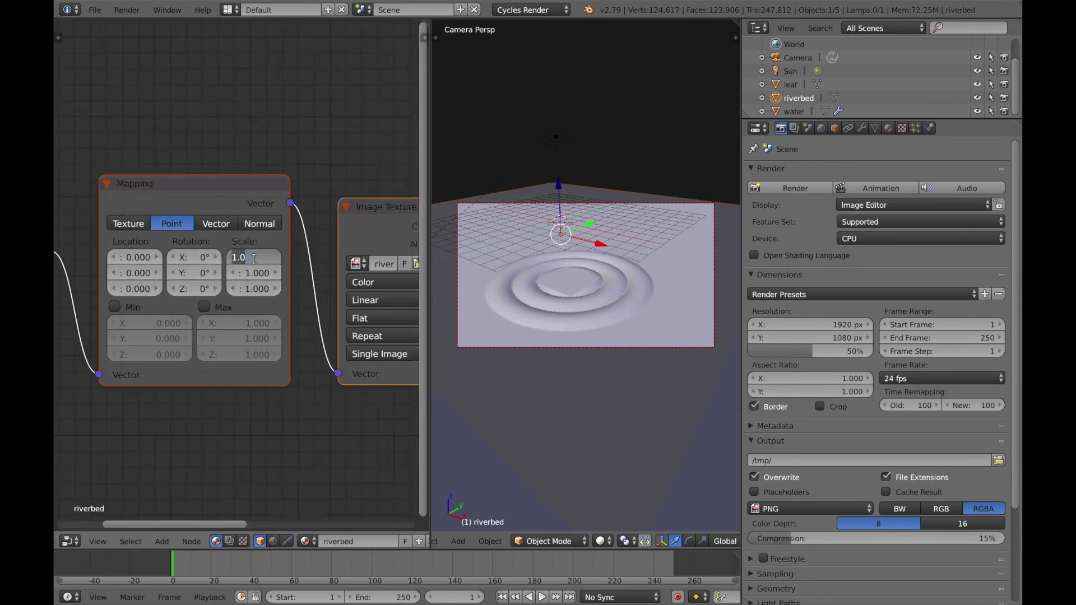
pyautogui.click(260, 270)
pyautogui.write('5')
pyautogui.press('Return')
pyautogui.hotkey('ctrl', 's')
pyautogui.click(260, 268)
# Step: Move the riverbed material's Texture Coordinate node closer to the Mapping node
pyautogui.scroll(-1, 232, 254)
pyautogui.moveTo(232, 254); pyautogui.dragTo(267, 254, button='middle')
pyautogui.scroll(-1, 332, 263)
pyautogui.moveTo(114, 246); pyautogui.dragTo(180, 269)
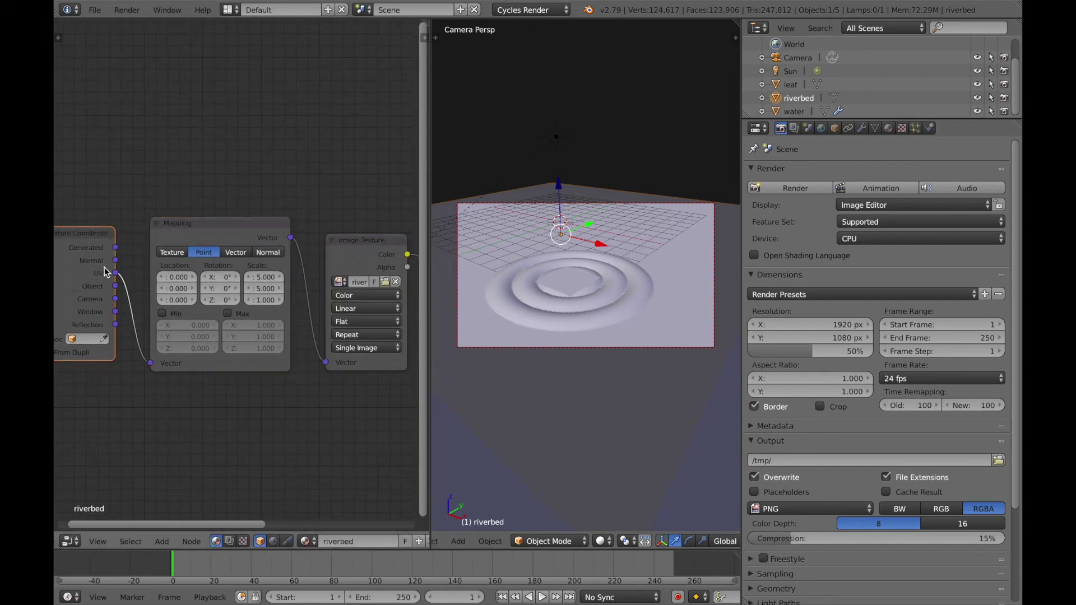
pyautogui.moveTo(77, 241); pyautogui.dragTo(105, 238)
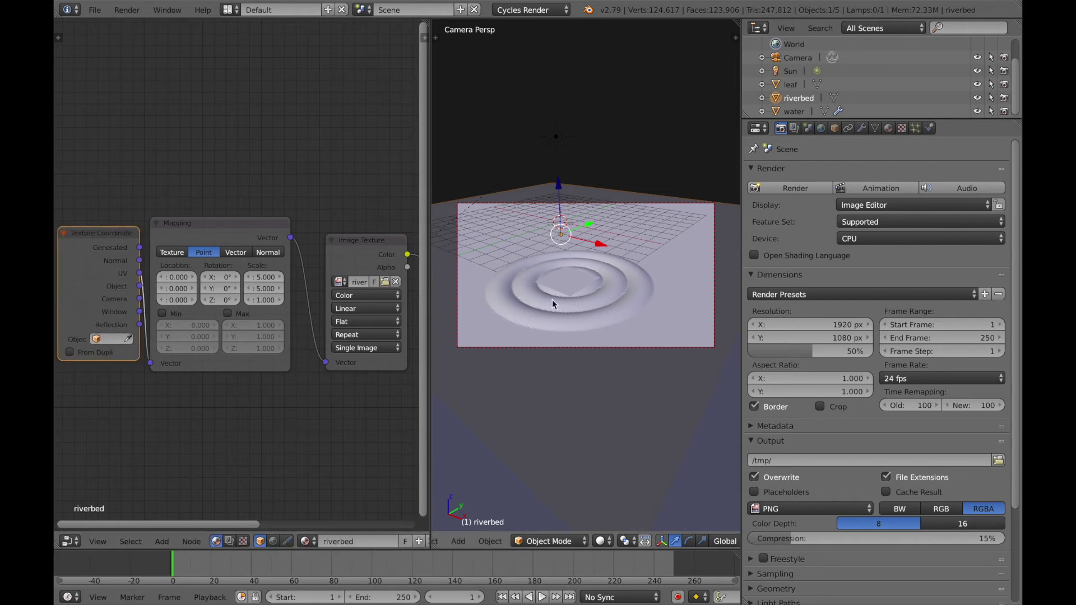
# Step: UV unwrap the riverbed plane's mesh in Edit Mode, return to Object Mode and save the file
pyautogui.press('Tab')
pyautogui.press('u')
pyautogui.click(584, 291)
pyautogui.press('Tab')
pyautogui.hotkey('ctrl', 's')
pyautogui.click(585, 293)
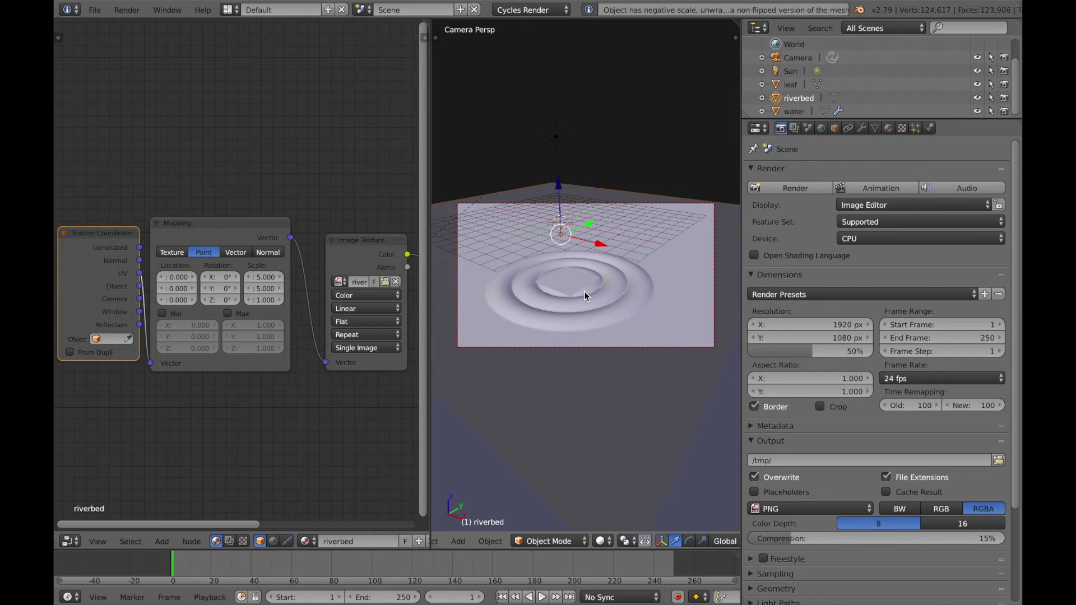
pyautogui.hotkey('ctrl', 's')
pyautogui.click(584, 291)
# Step: Check the riverbed texture through the water in a rendered preview, with the 3D view widened and zoomed in
pyautogui.hotkey('shift', 'z')
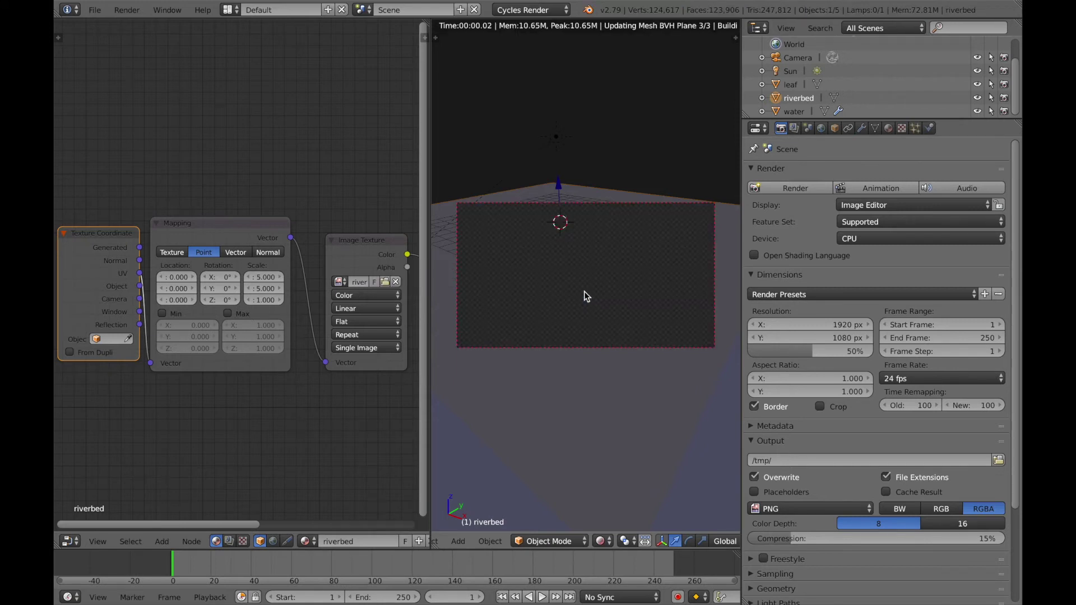
pyautogui.scroll(3, 571, 332)
pyautogui.scroll(1, 571, 336)
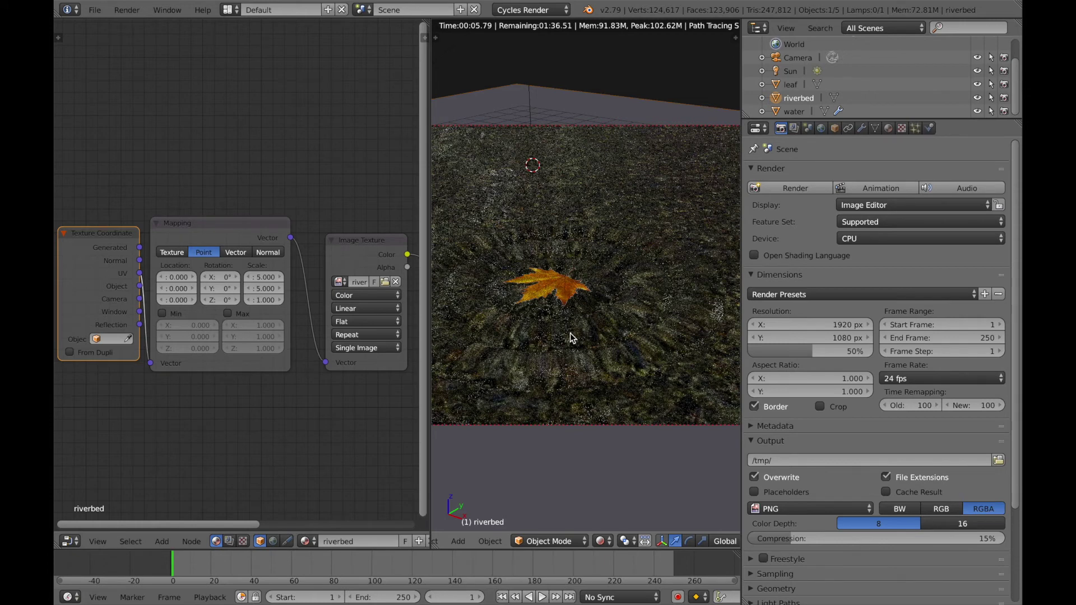
pyautogui.moveTo(429, 324); pyautogui.dragTo(295, 324)
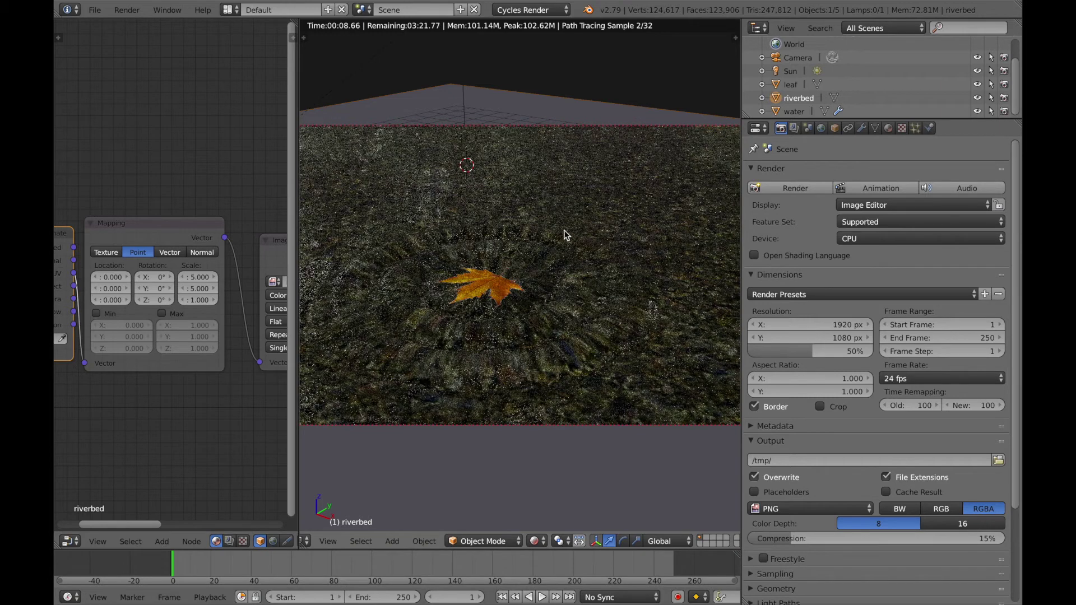
pyautogui.hotkey('shift', 'z')
# Step: Set the water's Wave modifier narrowness to 7.56 and height to 0.15, save the file and preview the render
pyautogui.rightClick(578, 347)
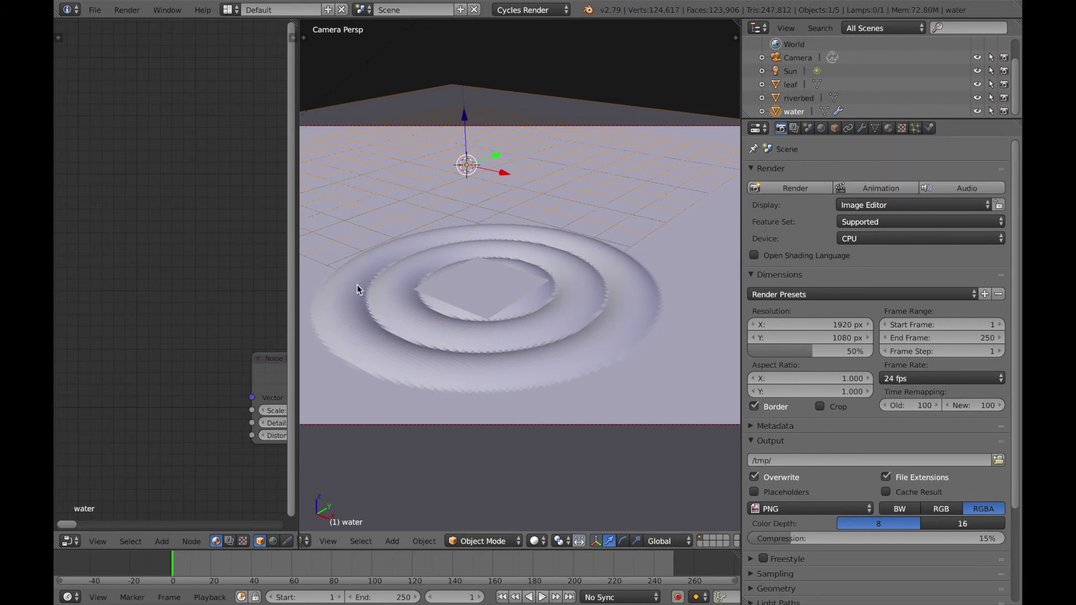
pyautogui.click(861, 129)
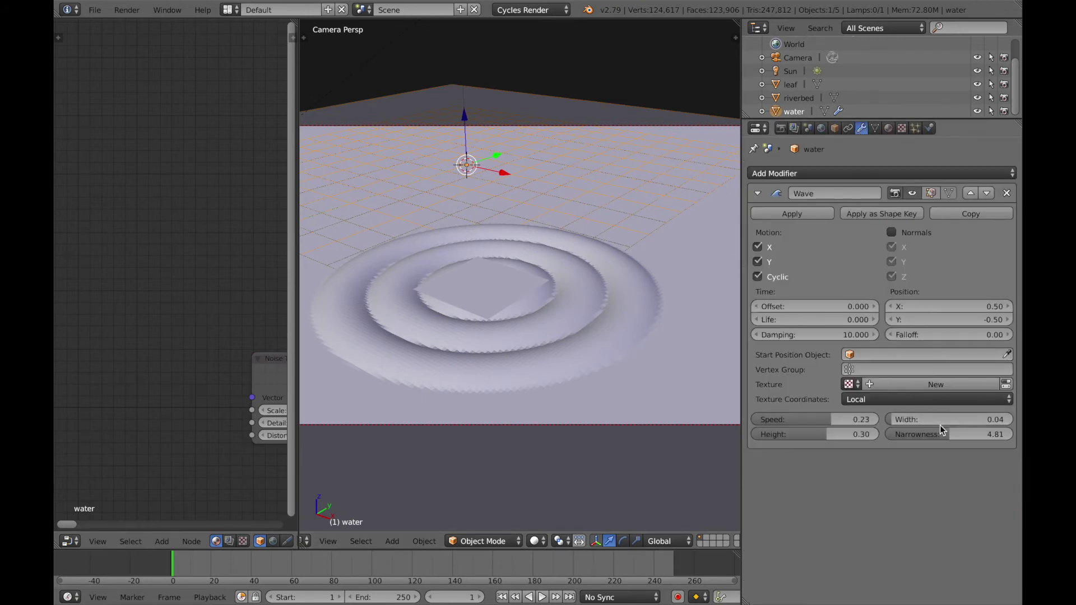
pyautogui.moveTo(949, 433); pyautogui.dragTo(1003, 433)
pyautogui.moveTo(852, 436)
pyautogui.mouseDown()
pyautogui.moveTo(824, 436)
pyautogui.moveTo(835, 436)
pyautogui.mouseUp()
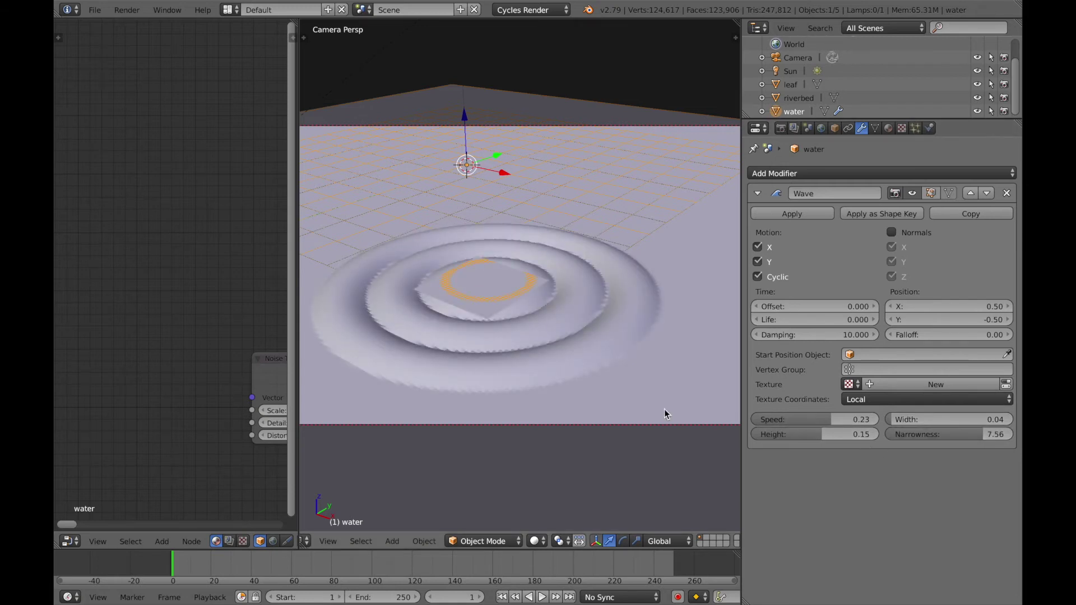
pyautogui.hotkey('shift', 'z')
pyautogui.hotkey('ctrl', 's')
pyautogui.click(567, 356)
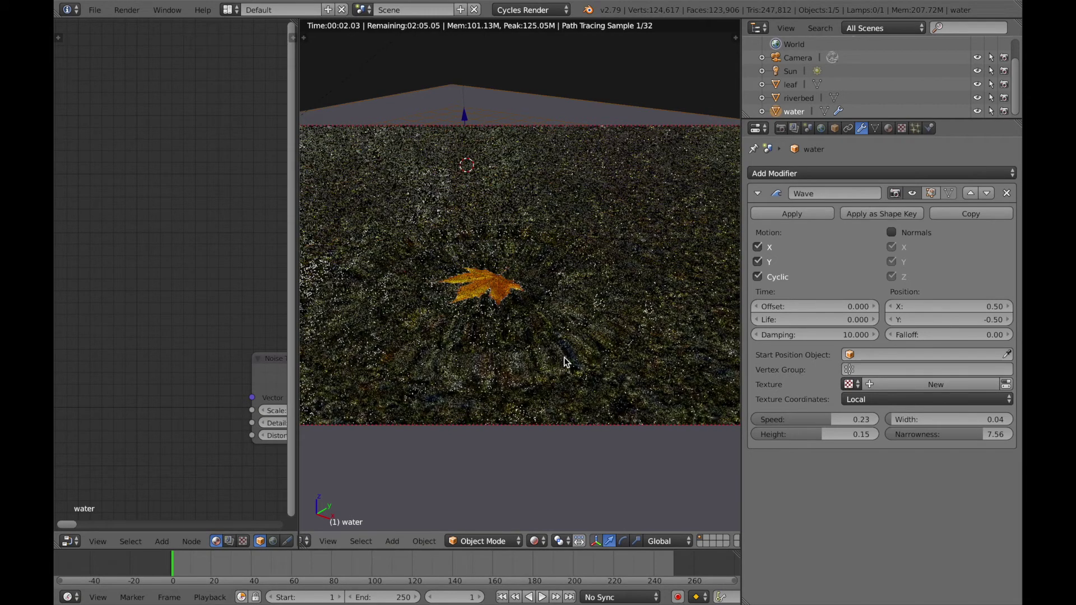
pyautogui.hotkey('shift', 'z')
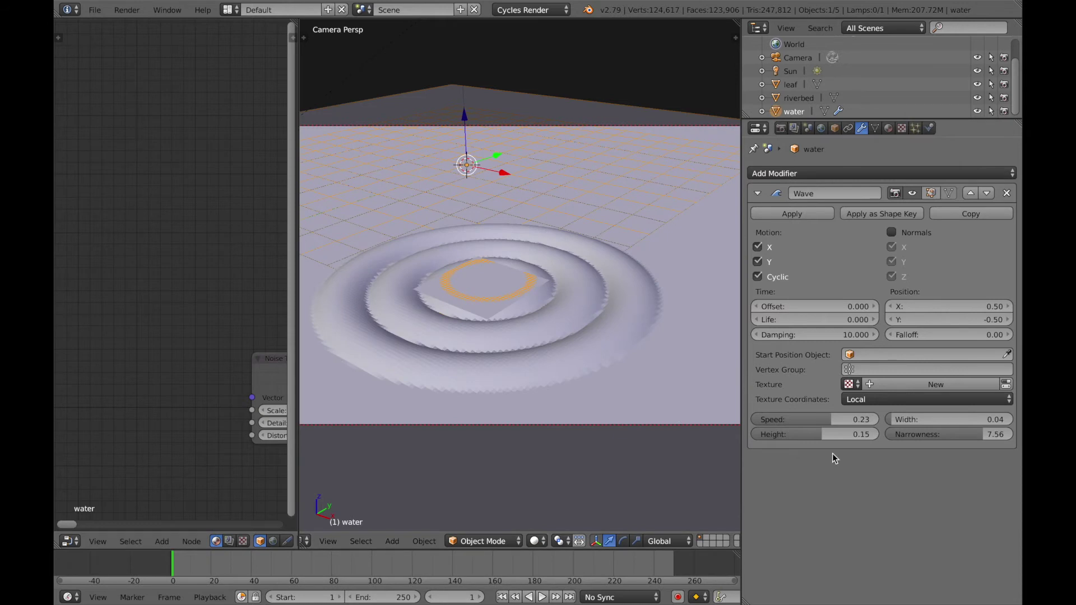
# Step: Raise the water's Wave modifier height to 0.21 and check the rendered preview
pyautogui.moveTo(821, 421)
pyautogui.mouseDown()
pyautogui.moveTo(832, 419)
pyautogui.moveTo(828, 429)
pyautogui.mouseUp()
pyautogui.hotkey('shift', 'z')
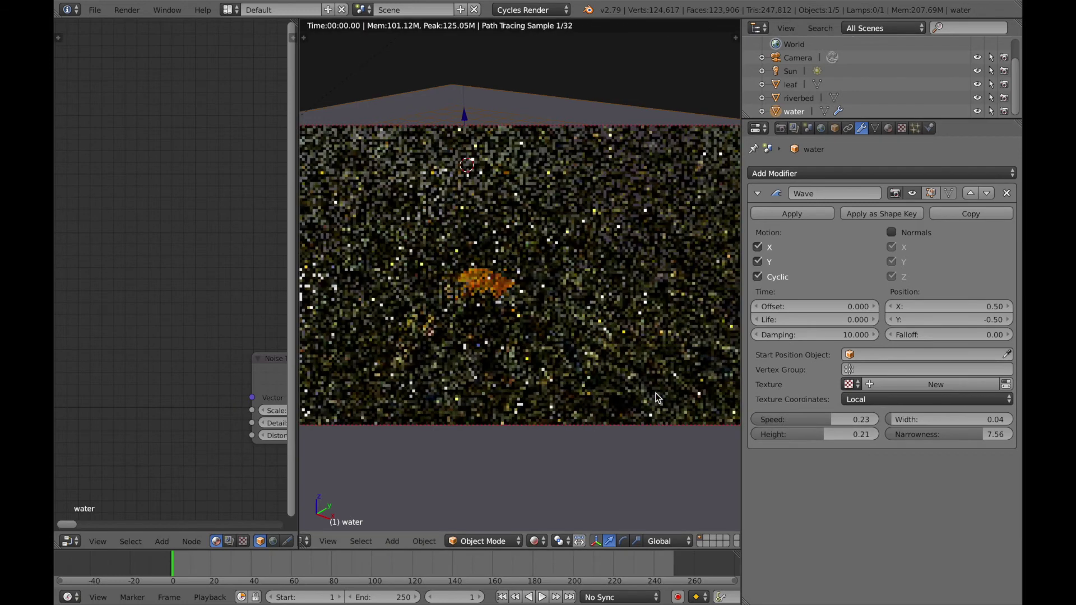
pyautogui.hotkey('shift', 'z')
# Step: Raise the leaf about 0.18 along the Z axis above the water and preview the render
pyautogui.rightClick(501, 288)
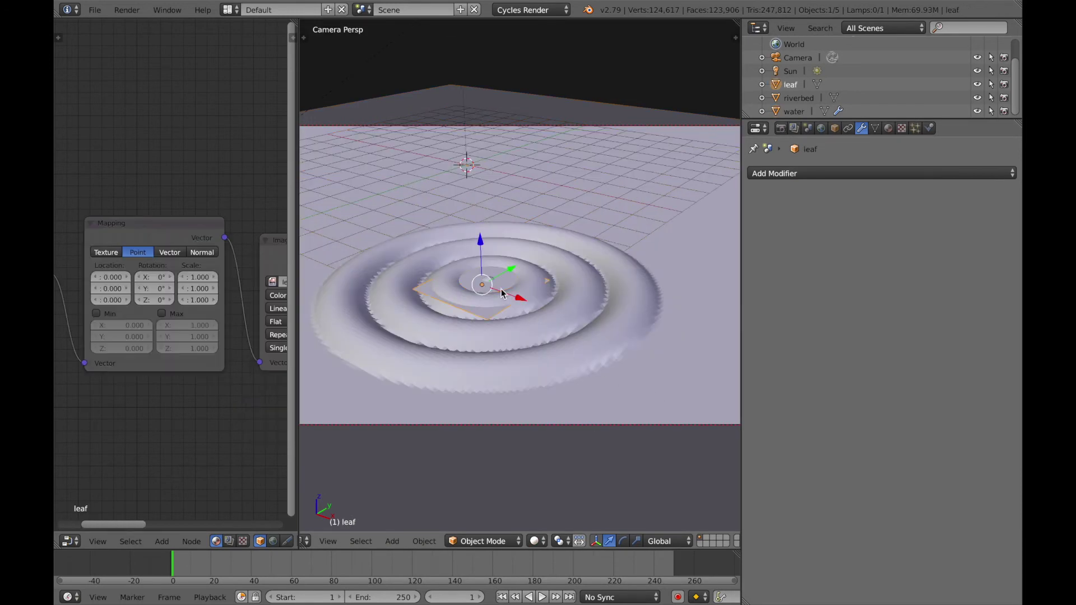
pyautogui.press('g')
pyautogui.press('z')
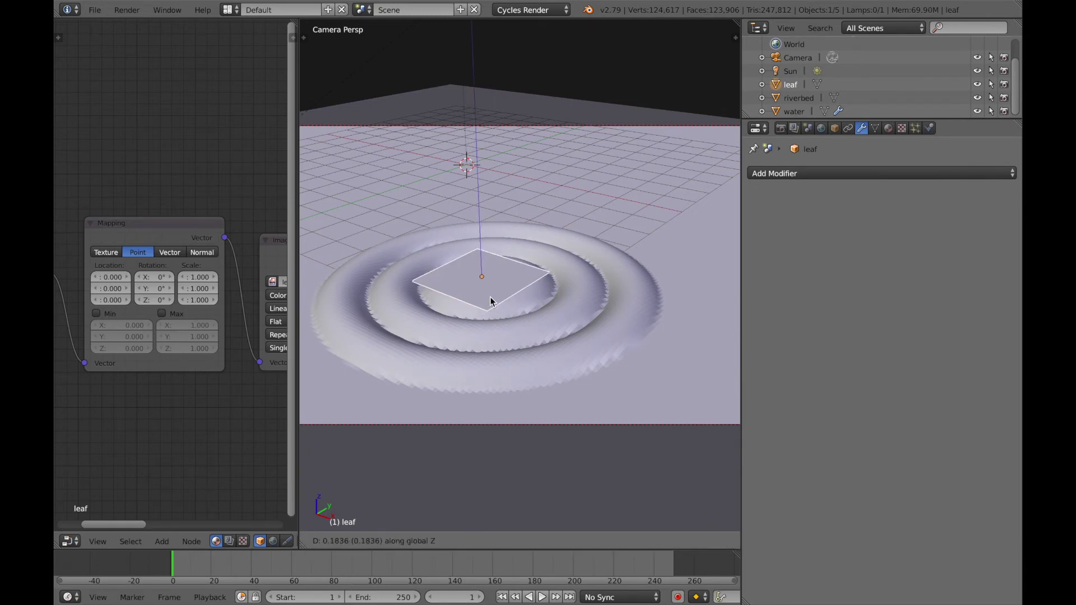
pyautogui.click(490, 297)
pyautogui.hotkey('shift', 'z')
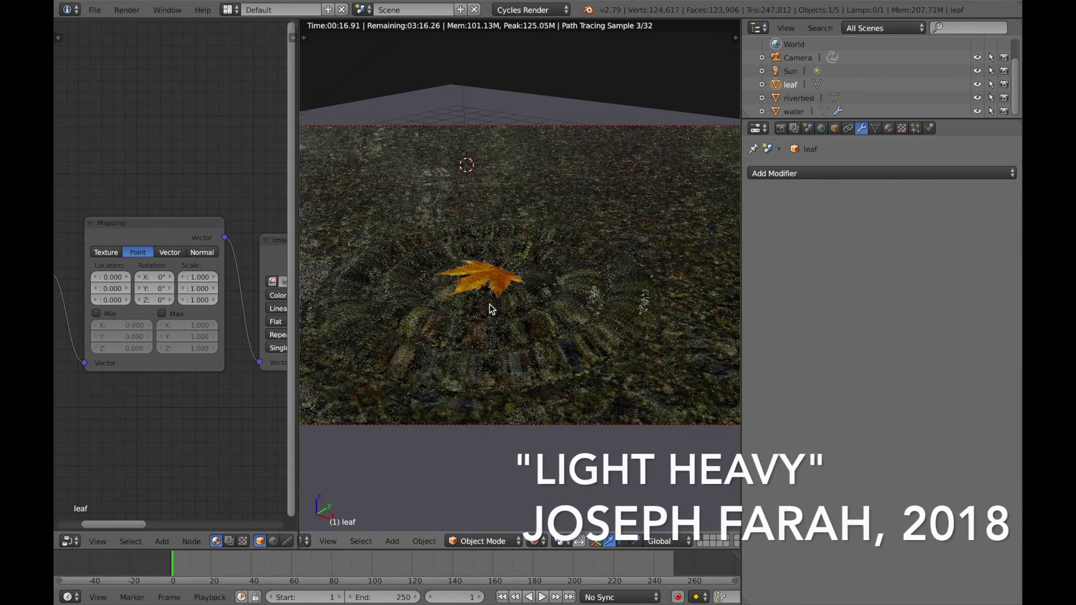
# Step: Examine the whole camera frame in the rendered preview, comparing it with the solid view
pyautogui.scroll(-1, 489, 303)
pyautogui.scroll(-1, 489, 304)
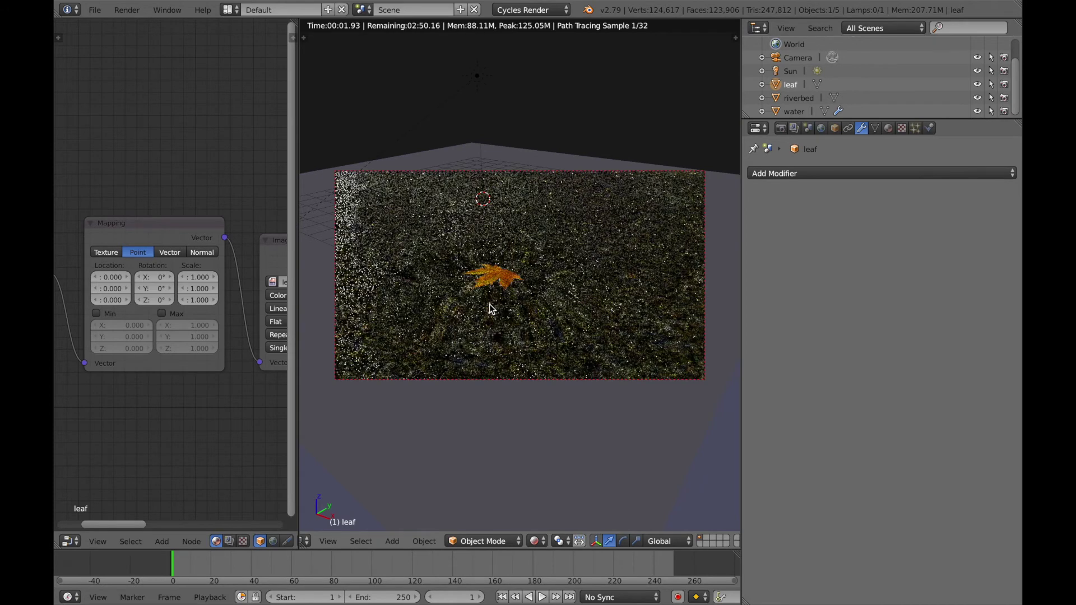
pyautogui.hotkey('shift', 'z')
pyautogui.scroll(-1, 460, 204)
pyautogui.scroll(1, 461, 204)
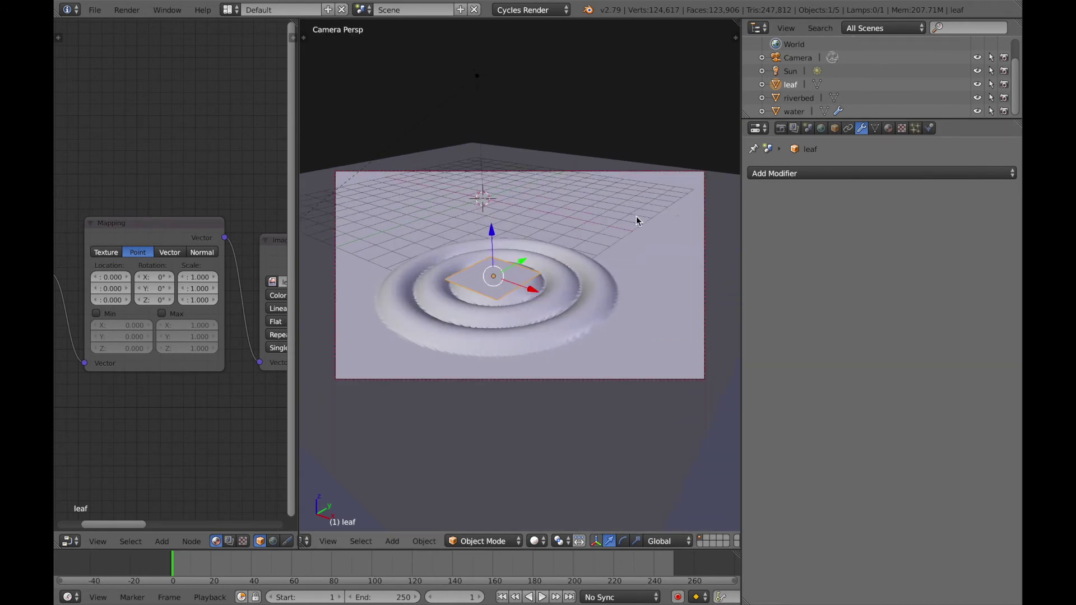
pyautogui.hotkey('shift', 'z')
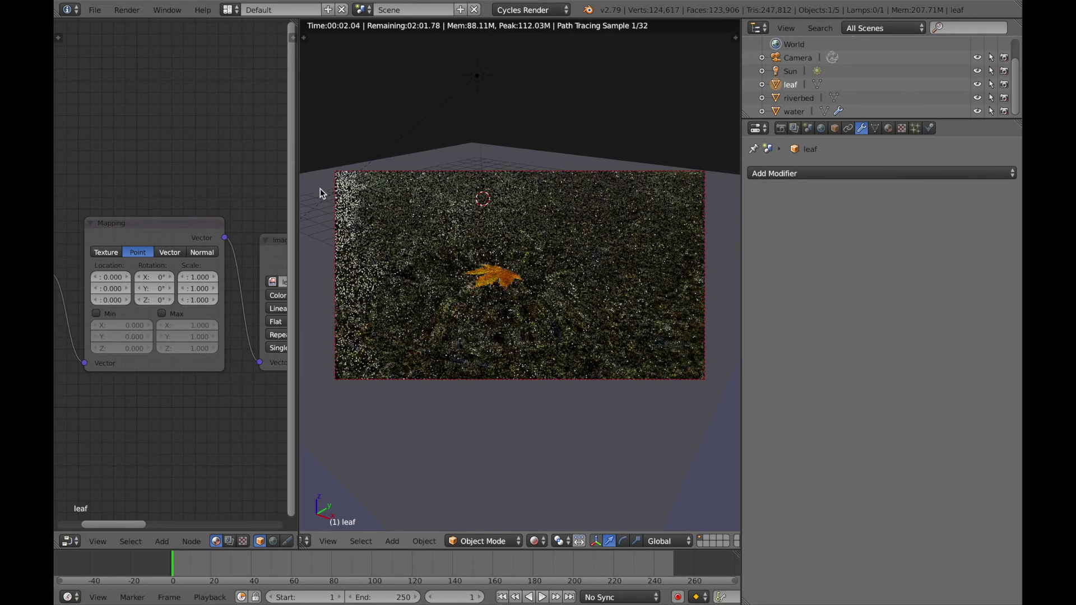
pyautogui.hotkey('shift', 'z')
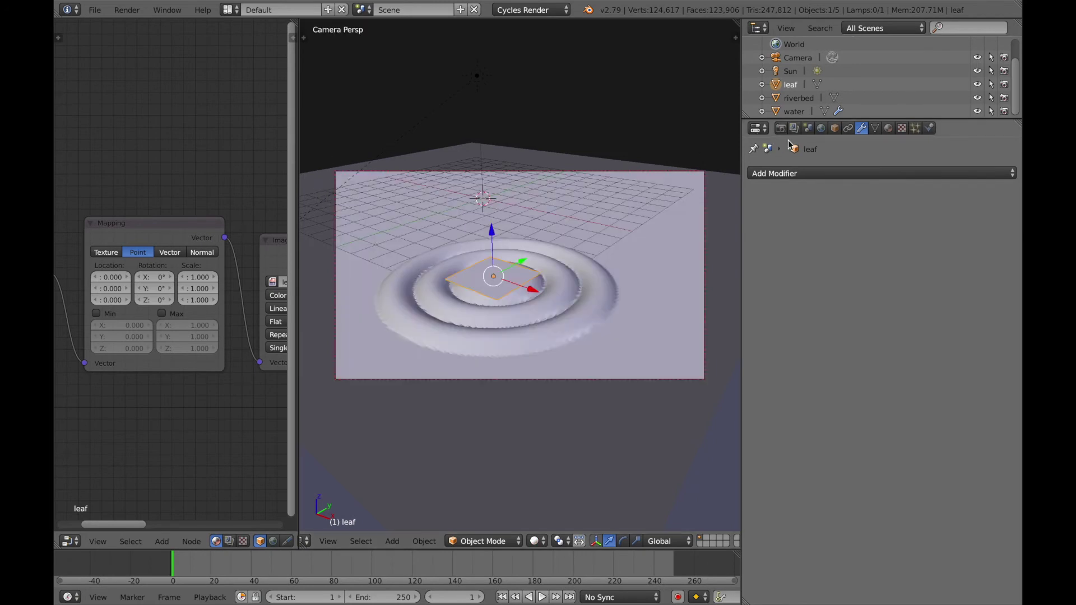
# Step: Display the World shader nodes in a widened node editor, with the World settings open
pyautogui.click(822, 130)
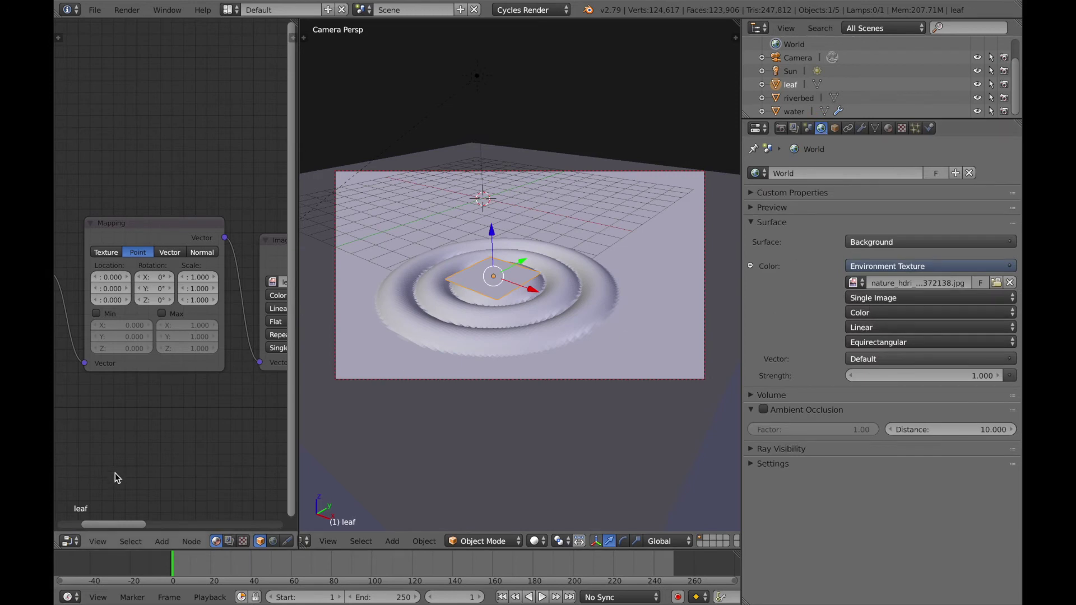
pyautogui.click(233, 543)
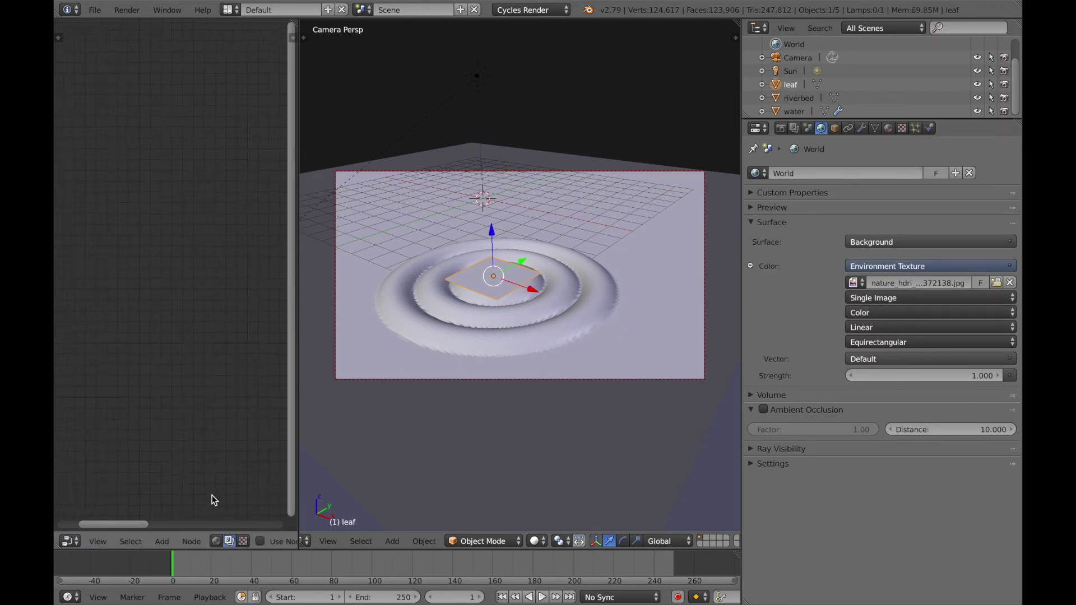
pyautogui.click(216, 541)
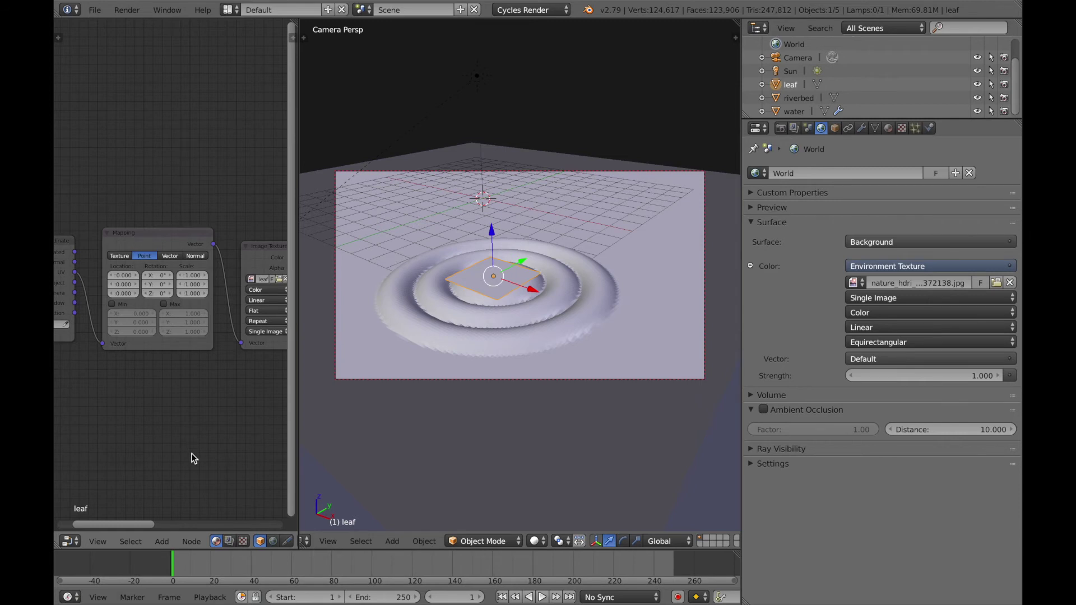
pyautogui.moveTo(297, 295); pyautogui.dragTo(454, 295)
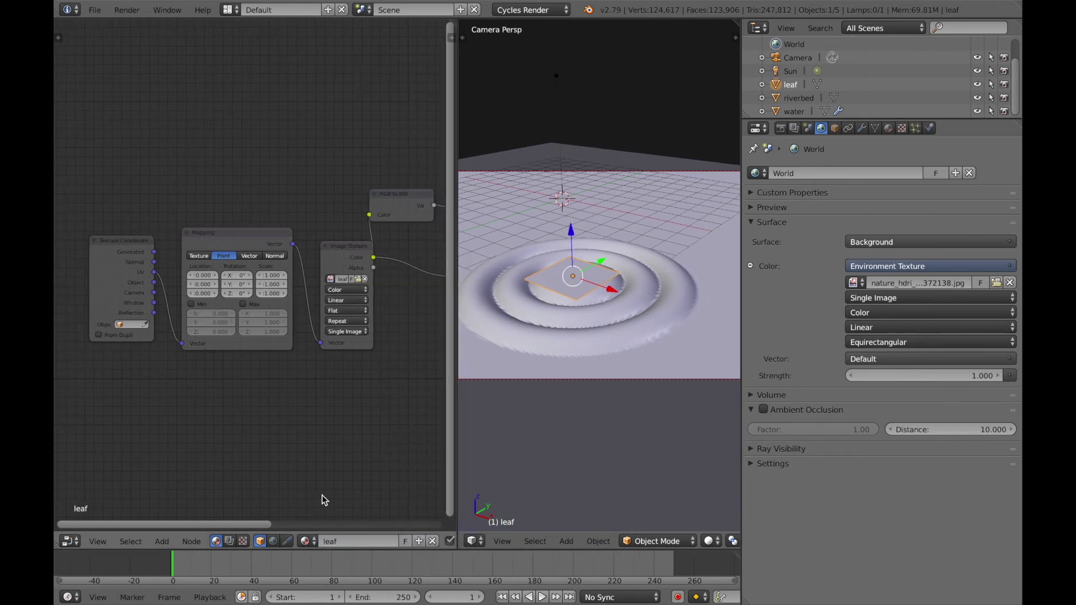
pyautogui.click(272, 541)
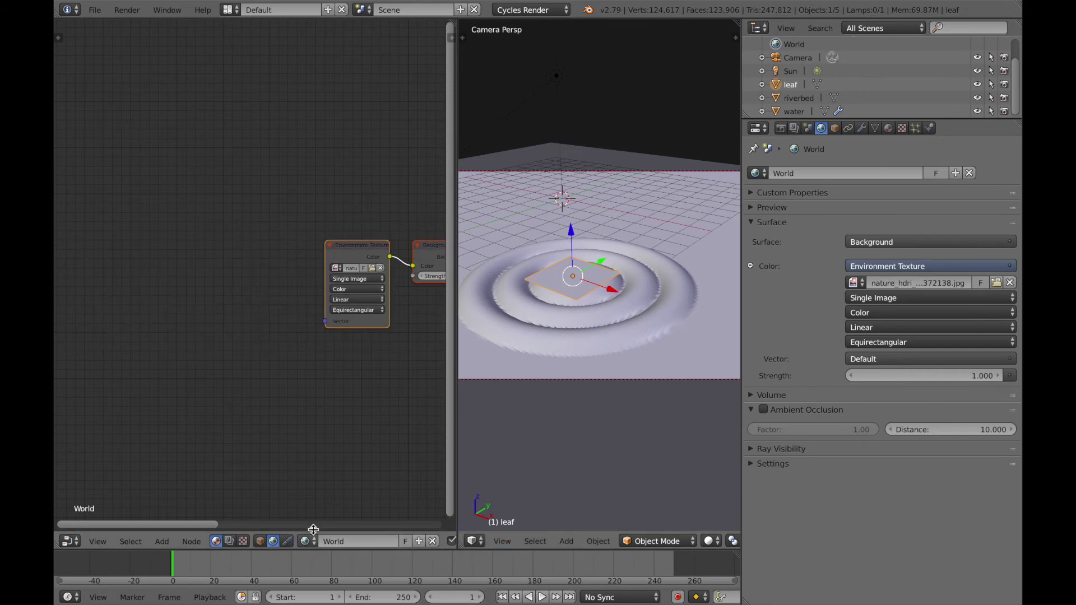
pyautogui.moveTo(348, 425); pyautogui.dragTo(187, 425, button='middle')
# Step: Add Texture Coordinate and Mapping nodes to the World's Environment Texture
pyautogui.scroll(3, 201, 248)
pyautogui.click(192, 258)
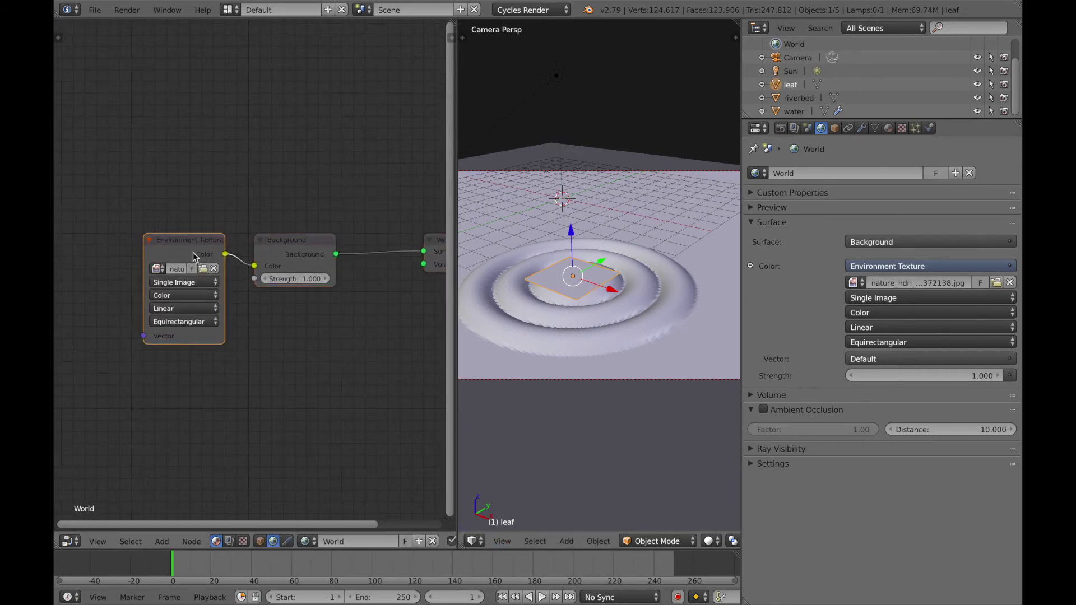
pyautogui.hotkey('ctrl', 't')
pyautogui.scroll(-2, 262, 268)
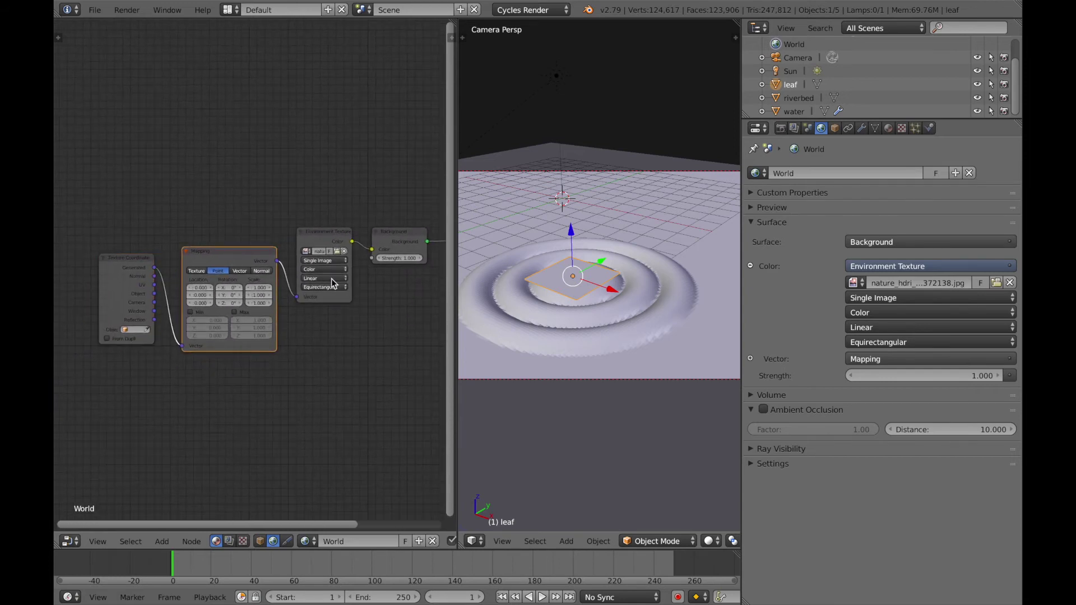
# Step: Rotate the environment mapping about 8° around Z while previewing the render, and save over tut2.blend
pyautogui.hotkey('shift', 'z')
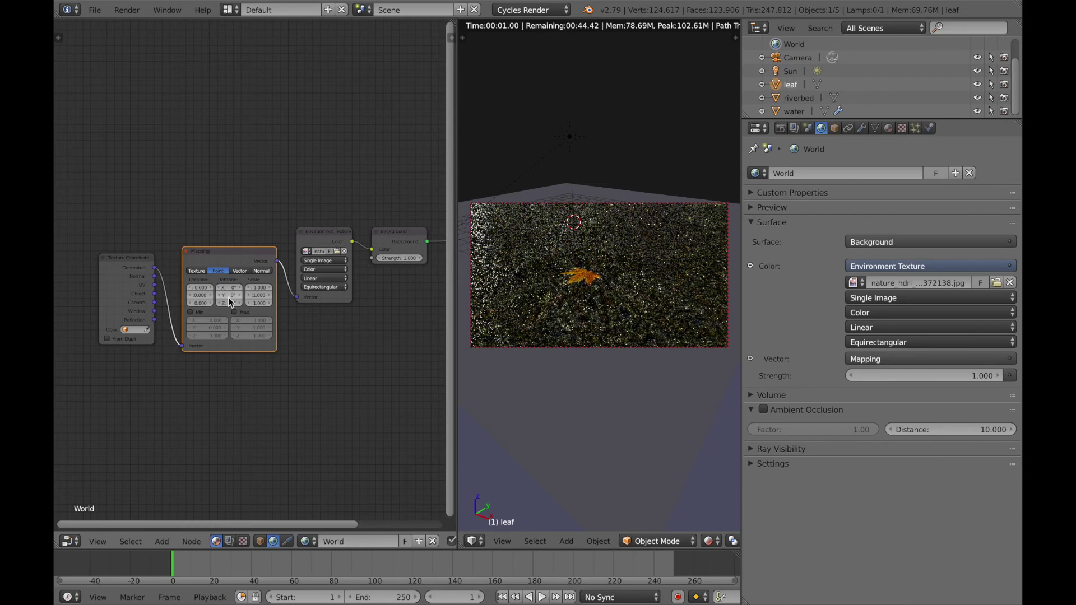
pyautogui.moveTo(229, 304); pyautogui.dragTo(244, 304)
pyautogui.hotkey('ctrl', 's')
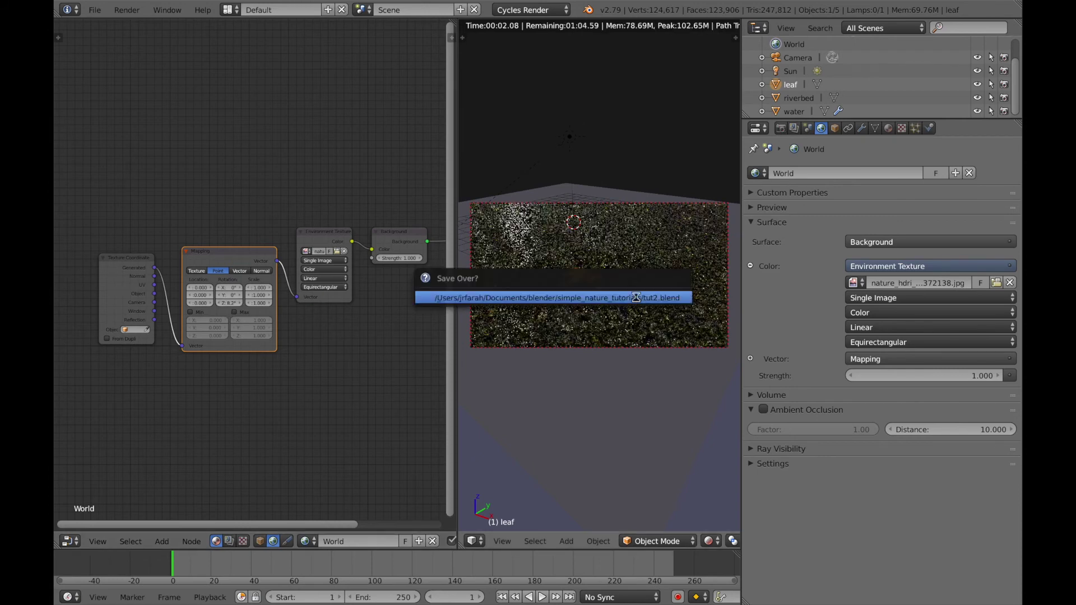
pyautogui.hotkey('ctrl', 's')
pyautogui.click(637, 299)
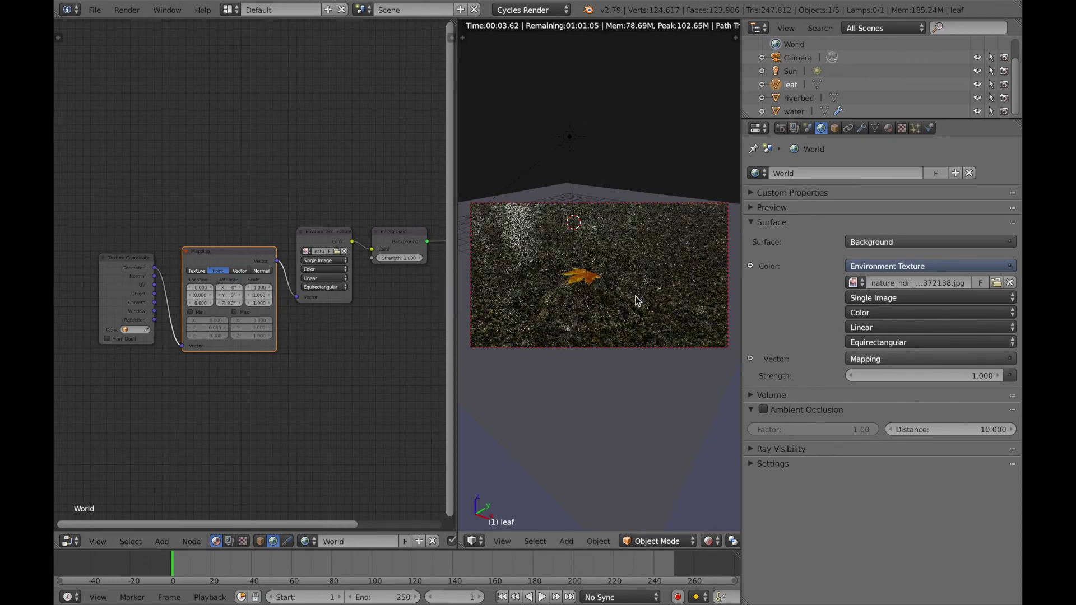
# Step: Save over the existing scene file, check the rendered preview of the camera frame and return to solid view
pyautogui.hotkey('ctrl', 's')
pyautogui.click(635, 296)
pyautogui.hotkey('shift', 'z')
pyautogui.hotkey('shift', 'a')
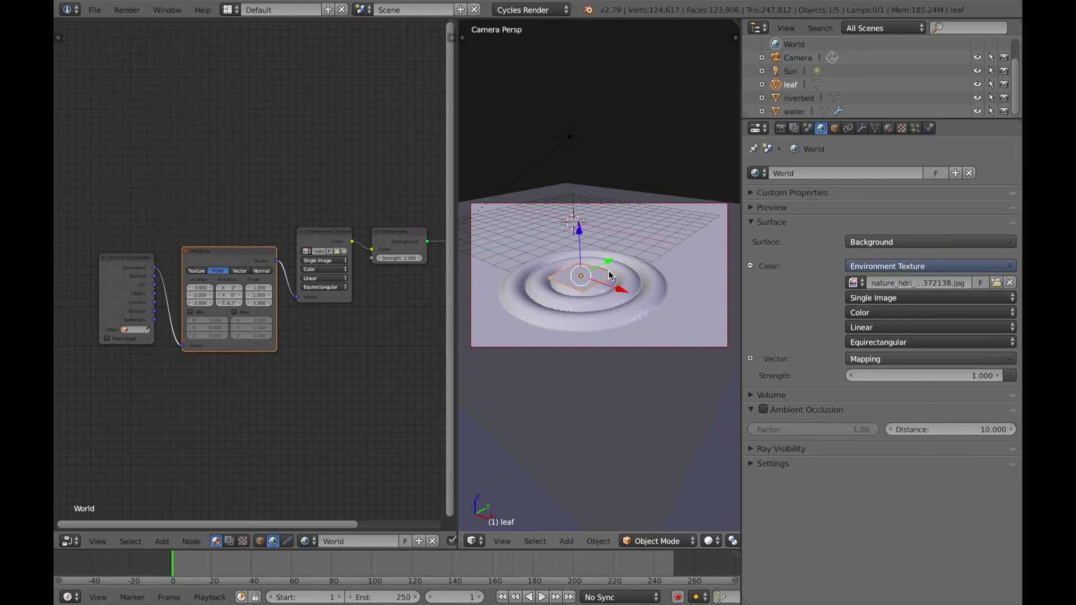
pyautogui.hotkey('shift', 'z')
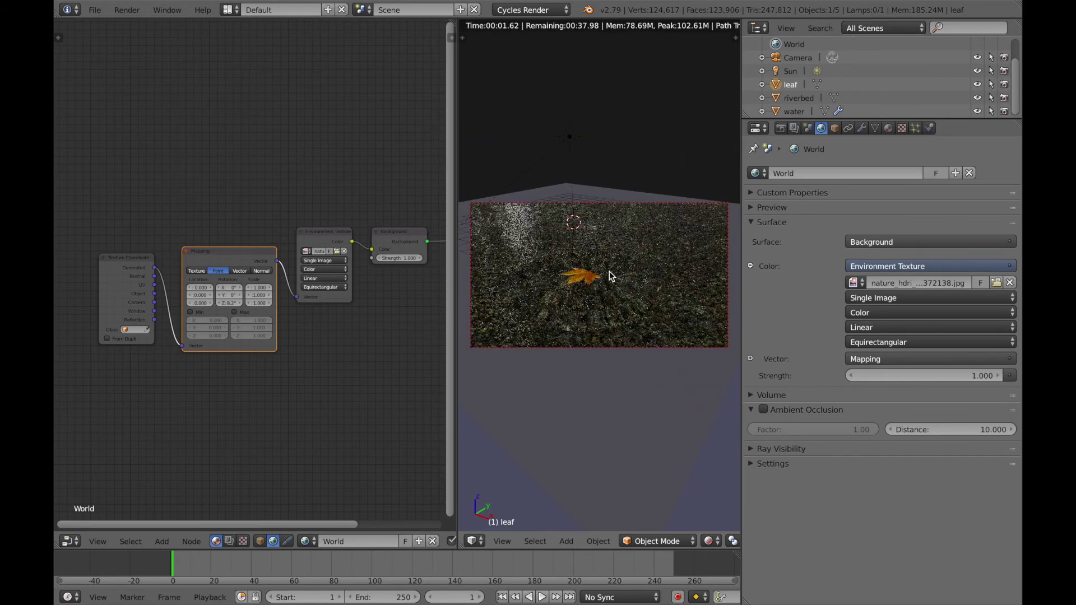
pyautogui.hotkey('ctrl', 's')
pyautogui.click(609, 271)
pyautogui.hotkey('shift', 'z')
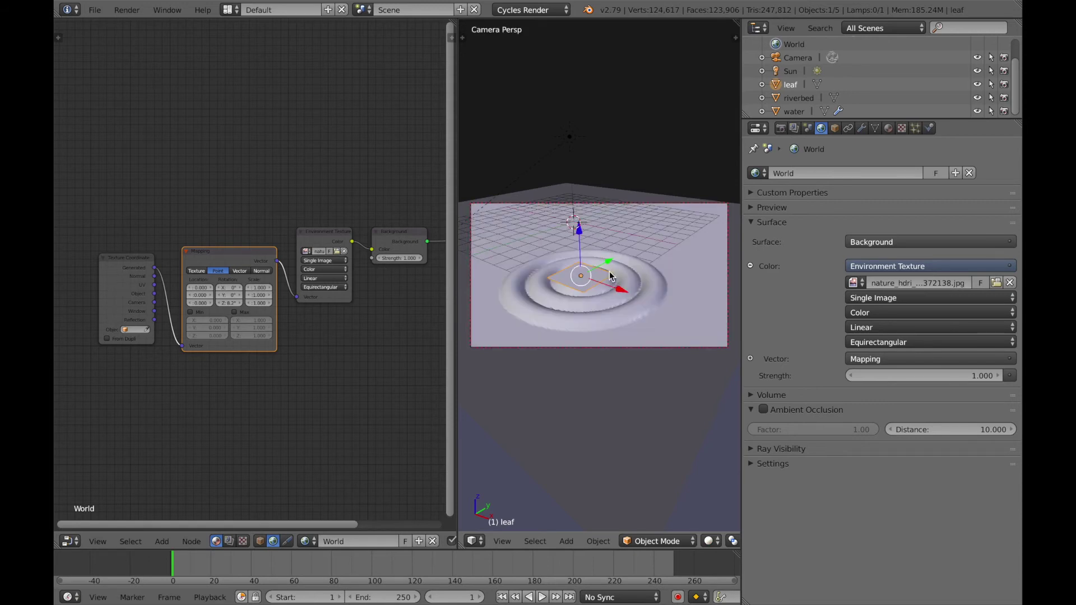
pyautogui.press('x')
pyautogui.press('Escape')
pyautogui.hotkey('ctrl', 's')
pyautogui.click(549, 274)
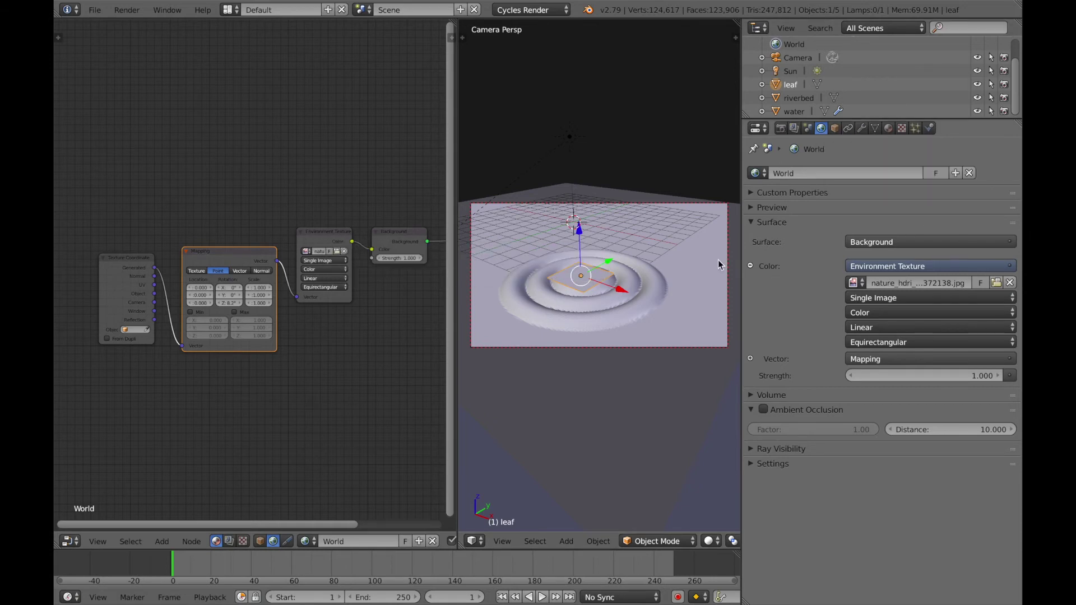
# Step: Set the camera's depth of field to focus on the leaf object
pyautogui.rightClick(650, 203)
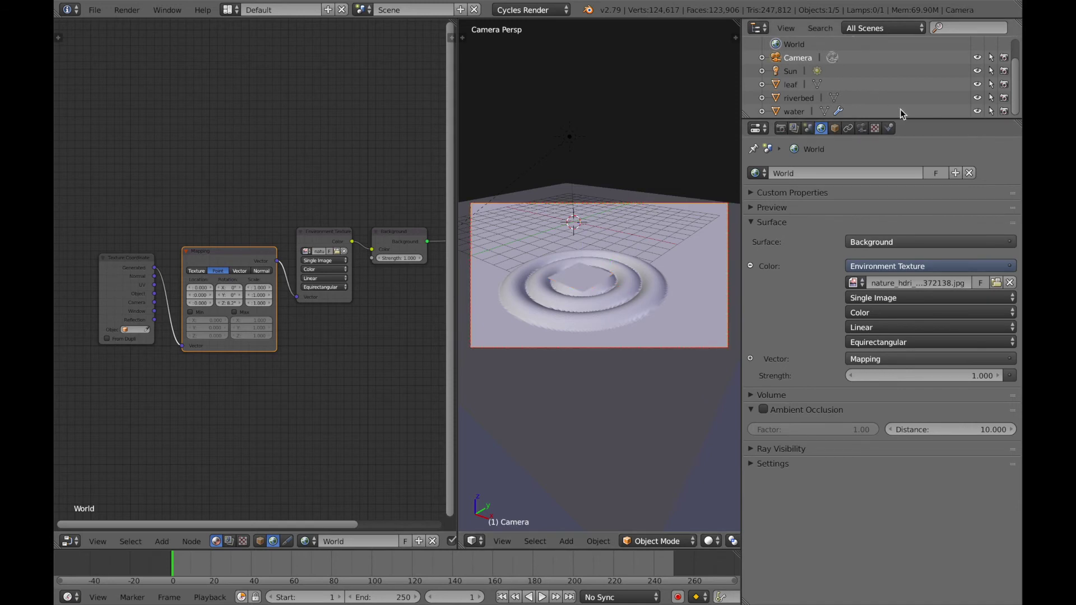
pyautogui.click(861, 128)
pyautogui.click(788, 521)
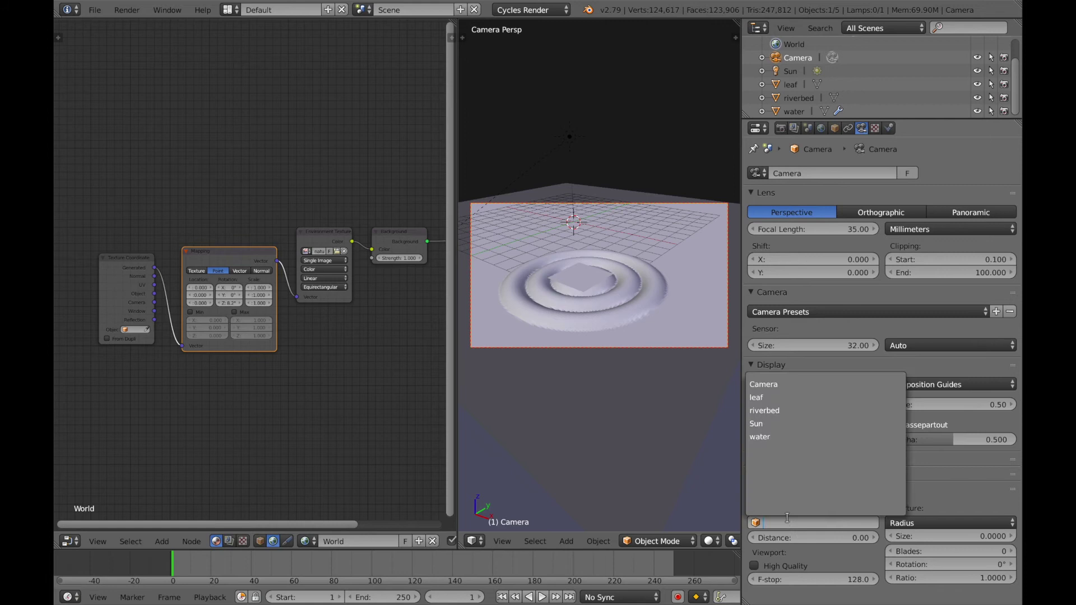
pyautogui.click(807, 523)
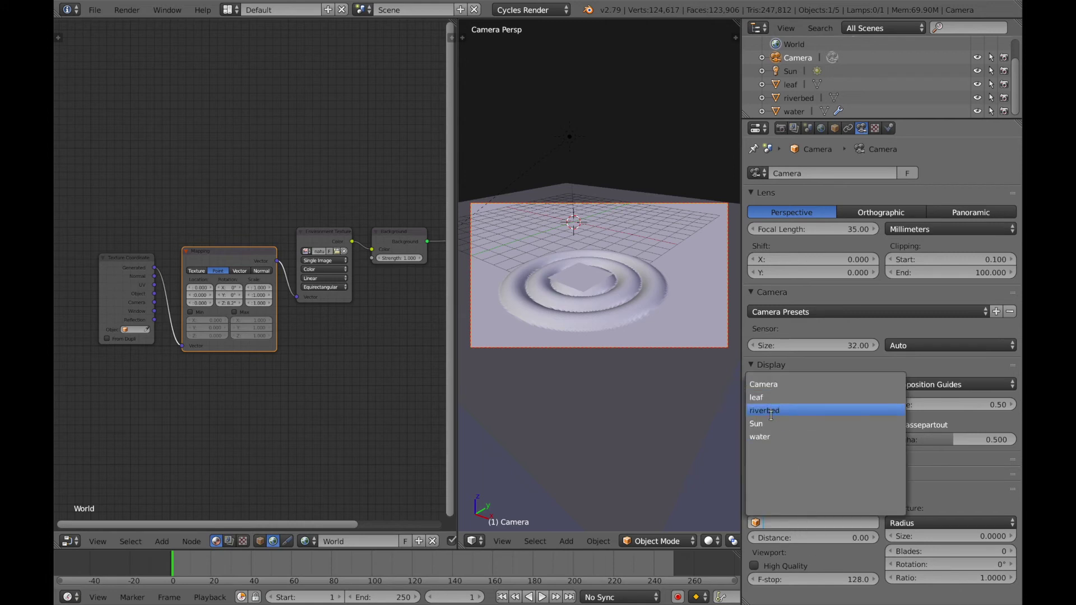
pyautogui.click(770, 398)
# Step: Set the camera's aperture radius size to 0.1 while previewing the render
pyautogui.press('Home')
pyautogui.hotkey('shift', 'z')
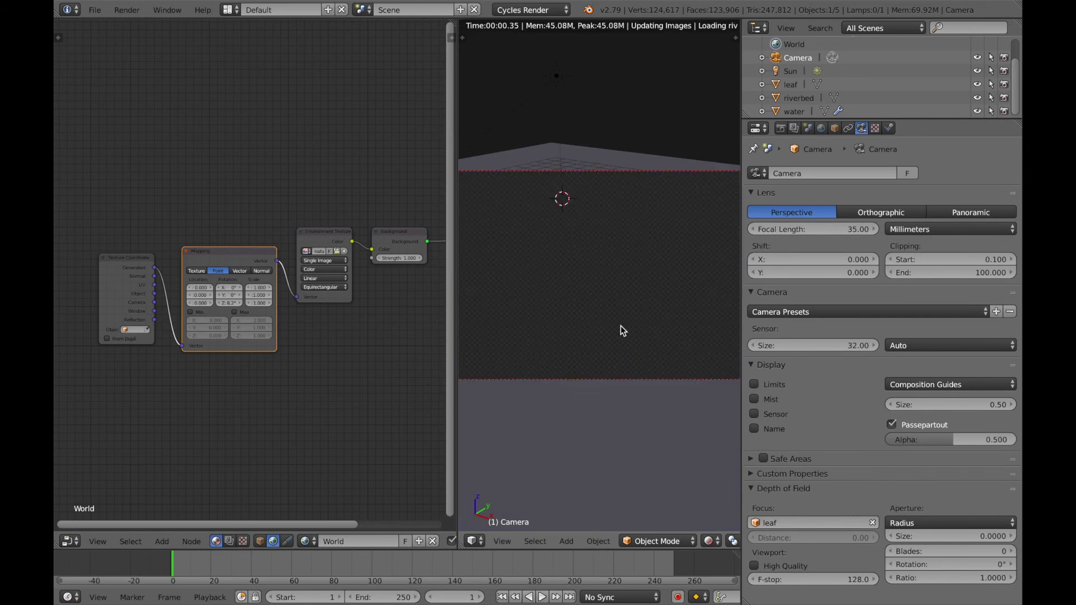
pyautogui.click(1014, 535)
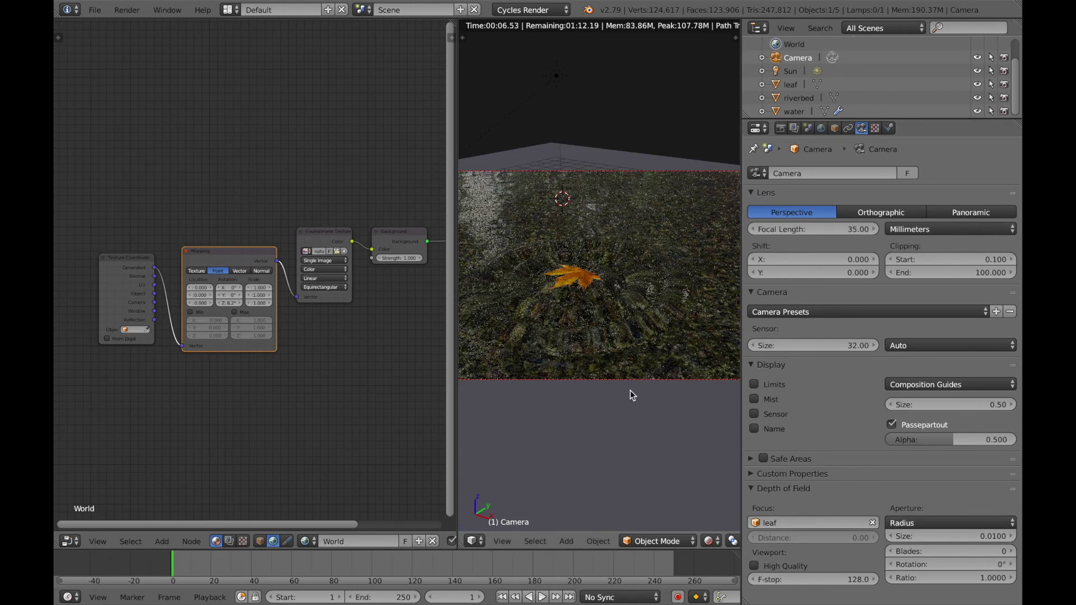
pyautogui.scroll(-1, 630, 390)
pyautogui.click(986, 538)
pyautogui.write('0.1')
pyautogui.press('Return')
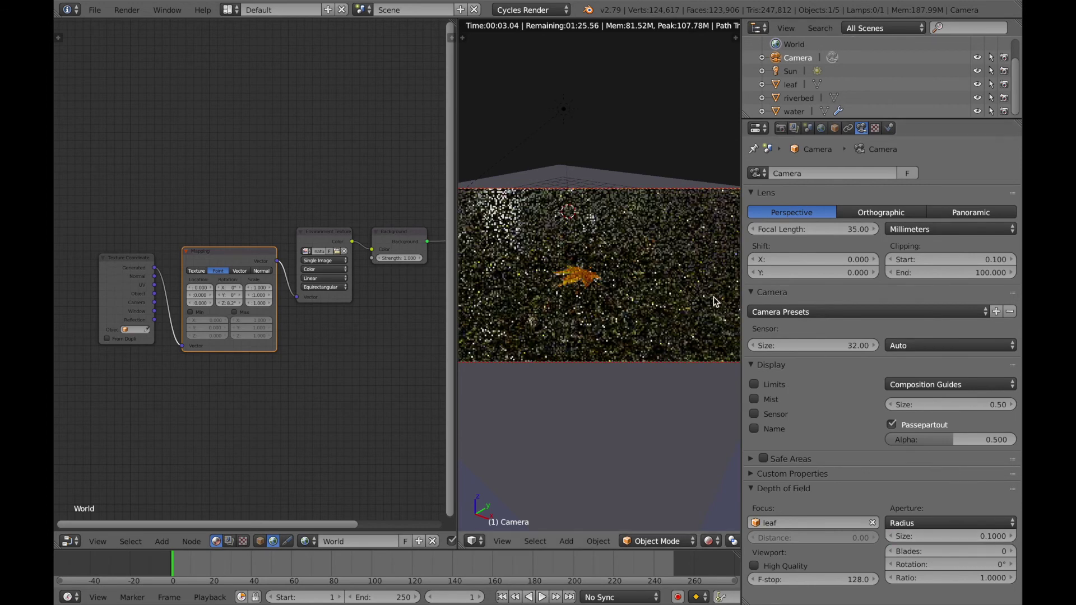
# Step: Enlarge the 3D viewport to inspect the rendered depth of field, and save over the existing file
pyautogui.scroll(3, 674, 297)
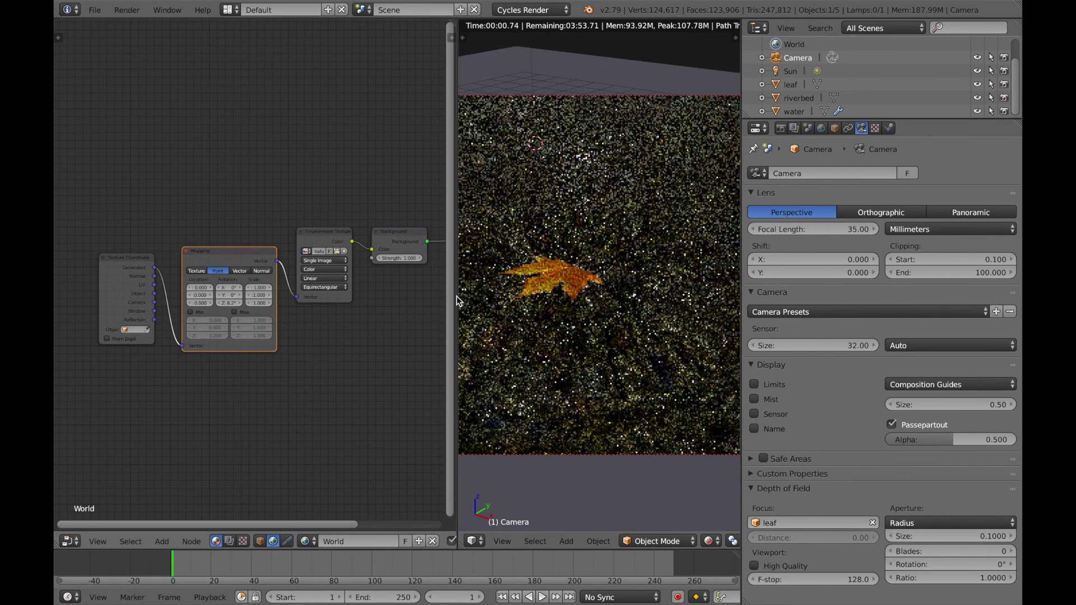
pyautogui.moveTo(457, 301); pyautogui.dragTo(175, 305)
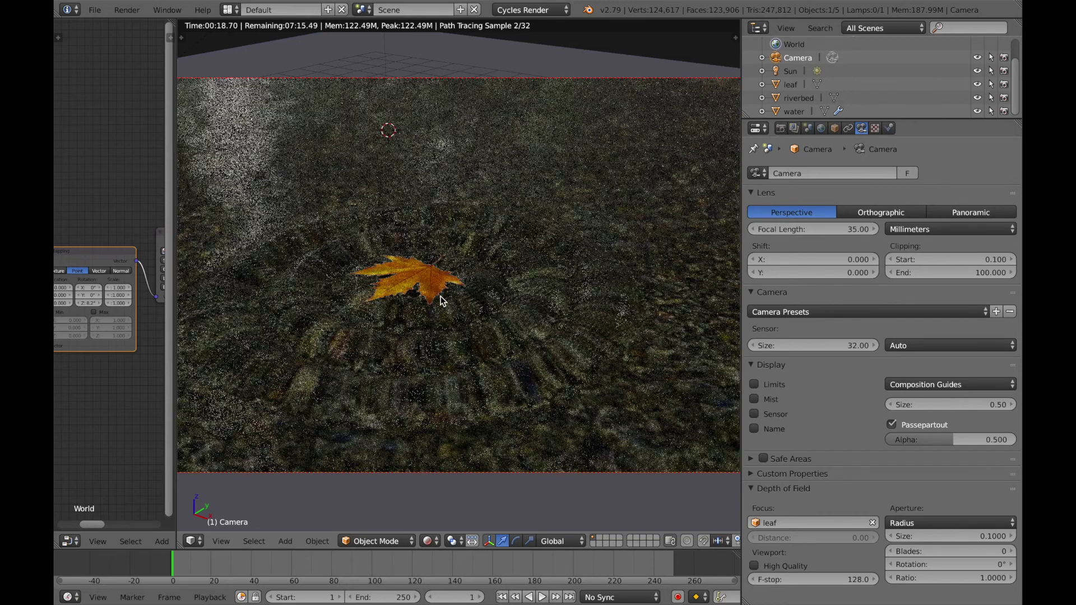
pyautogui.hotkey('ctrl', 's')
pyautogui.click(440, 296)
# Step: Display the water object's material nodes in a widened node editor
pyautogui.rightClick(603, 216)
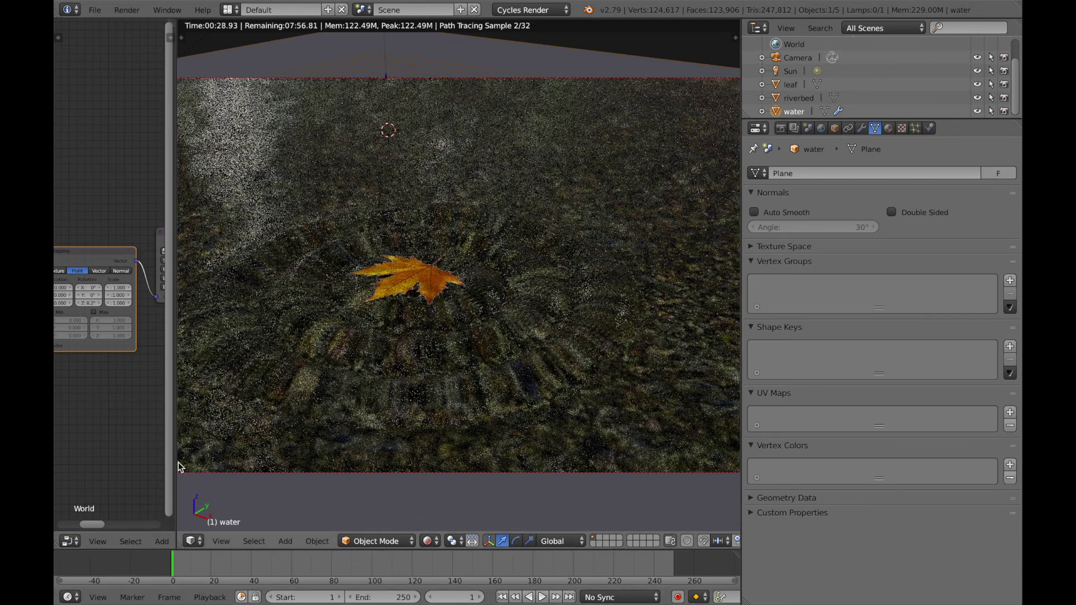
pyautogui.moveTo(174, 463); pyautogui.dragTo(454, 478)
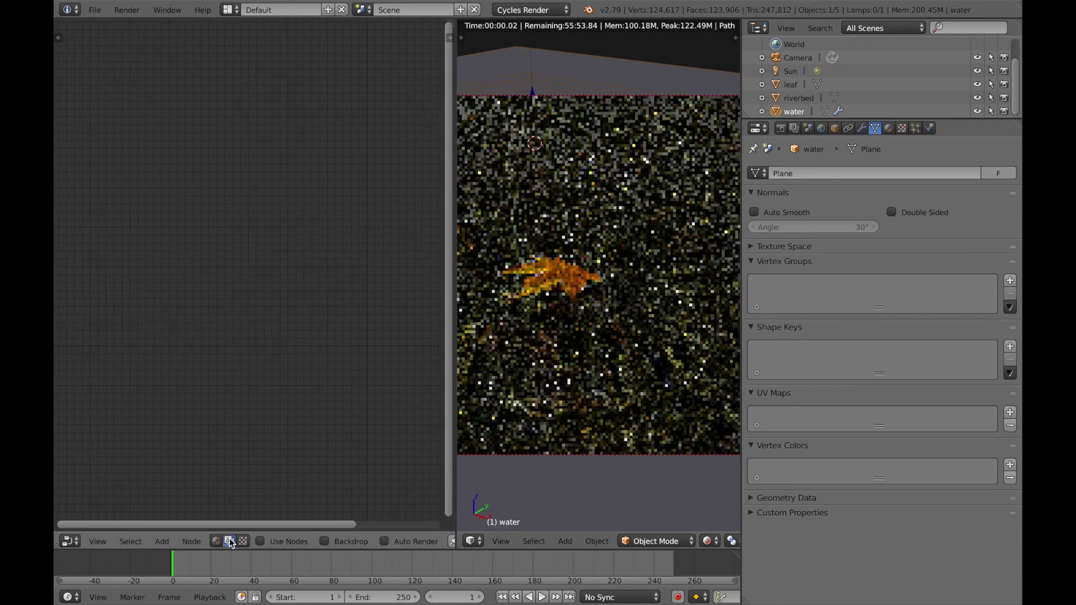
pyautogui.scroll(1, 186, 437)
pyautogui.click(229, 541)
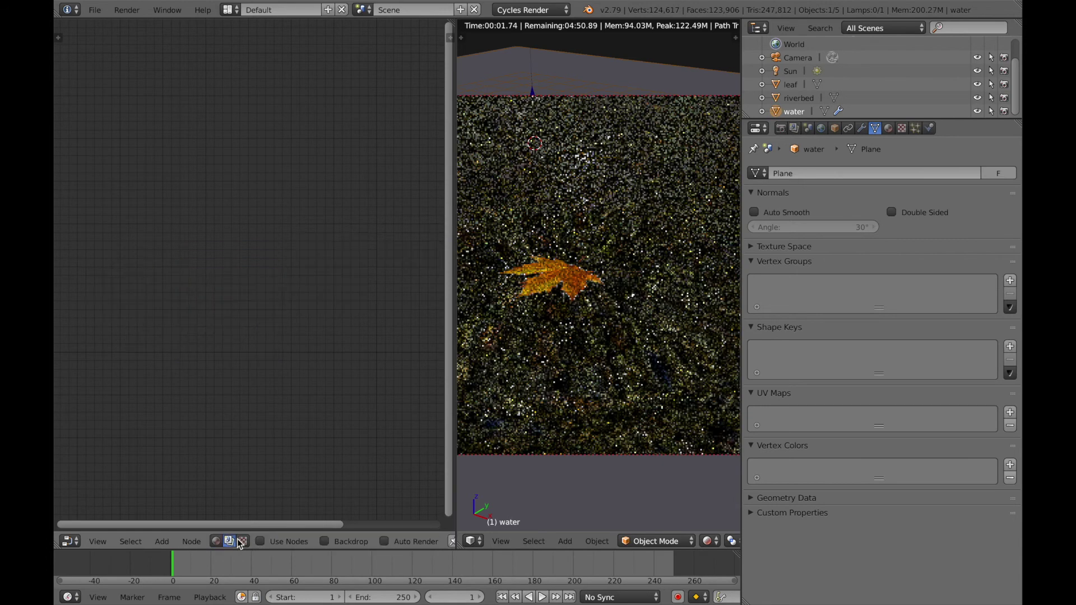
pyautogui.click(217, 541)
pyautogui.click(259, 541)
pyautogui.scroll(4, 236, 427)
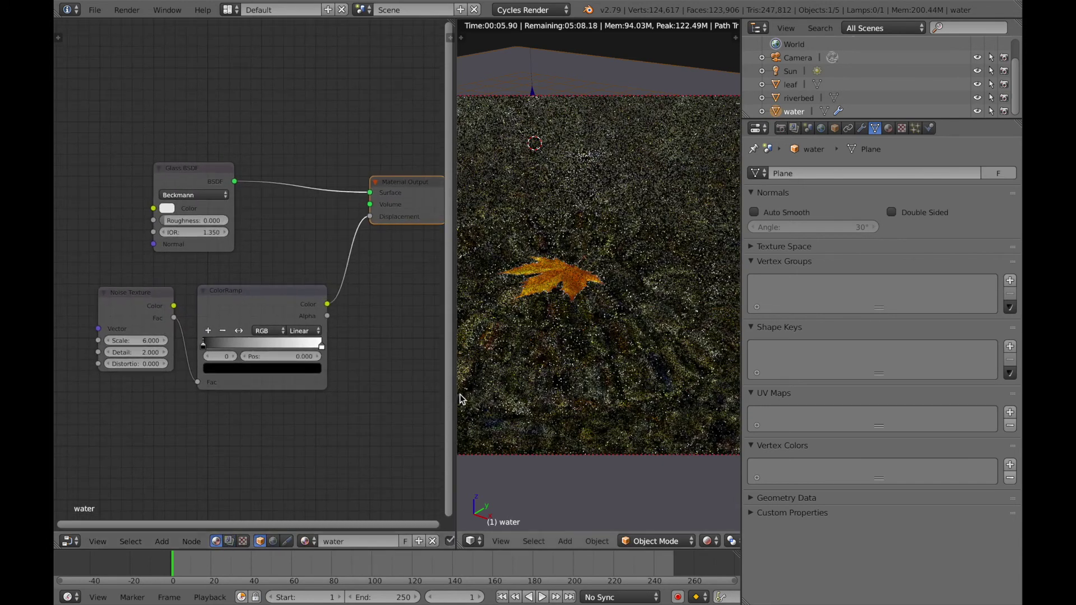
# Step: Widen the 3D viewport again, switch it to solid view and render the current frame
pyautogui.moveTo(457, 399); pyautogui.dragTo(188, 395)
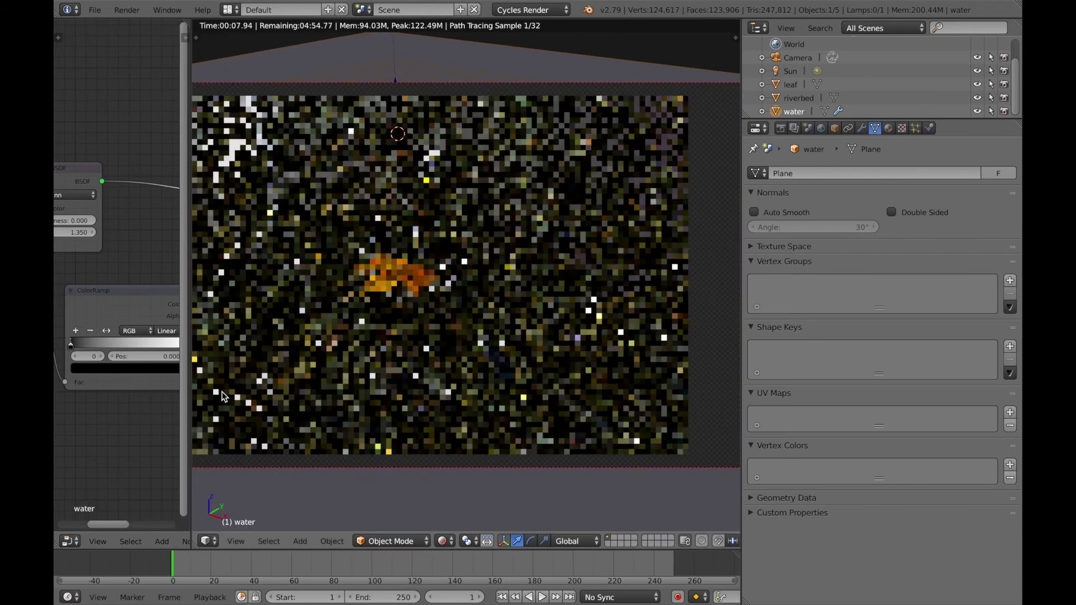
pyautogui.hotkey('shift', 'z')
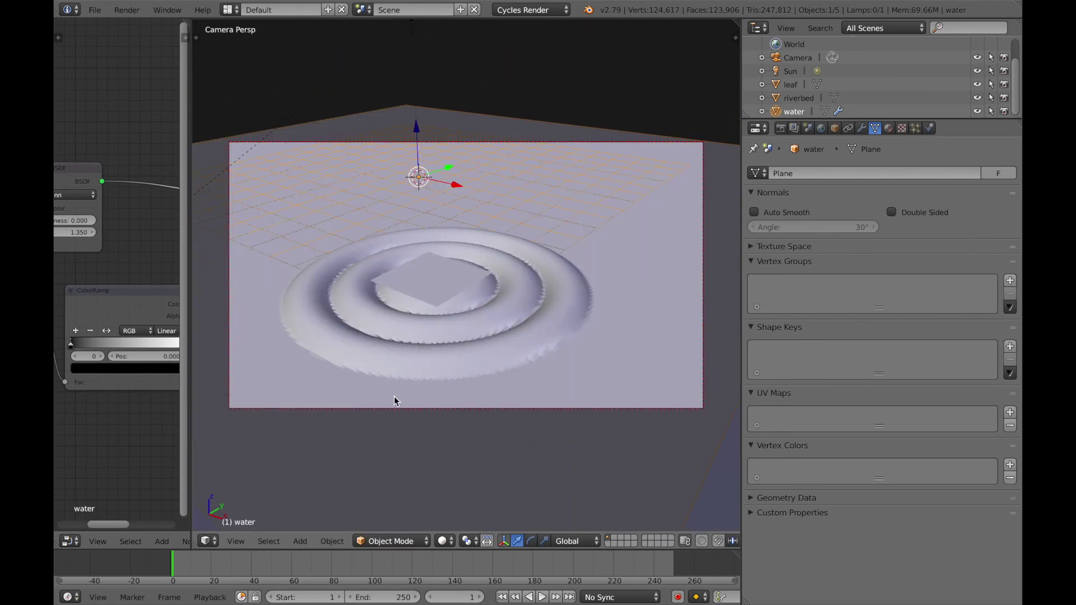
pyautogui.press('F12')
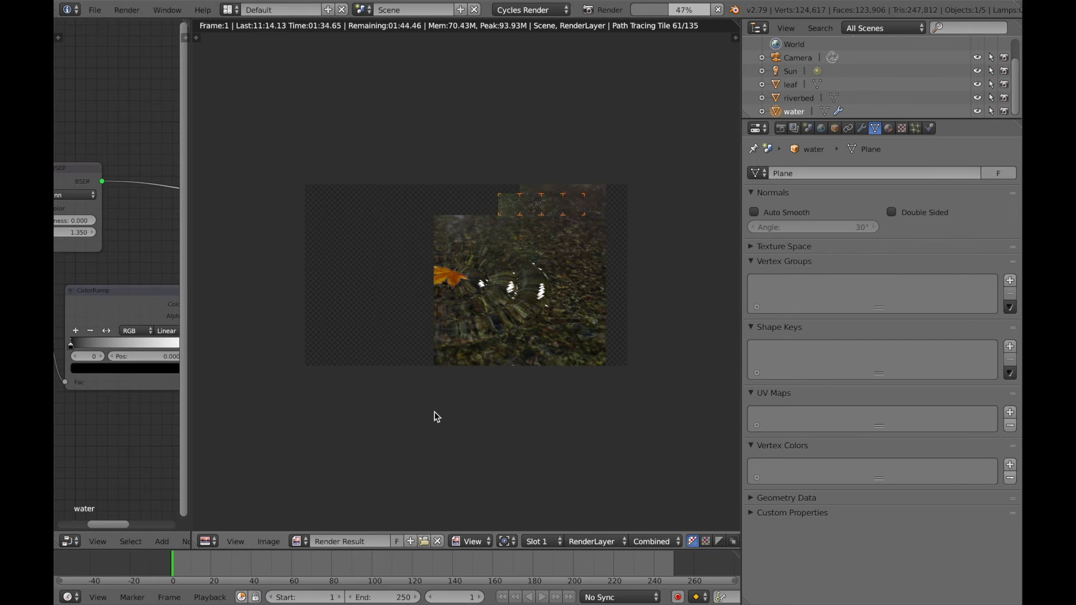
# Step: Examine the rendered leaf, ripples, highlights and riverbed up close and as a whole, and return to the 3D view
pyautogui.scroll(5, 435, 417)
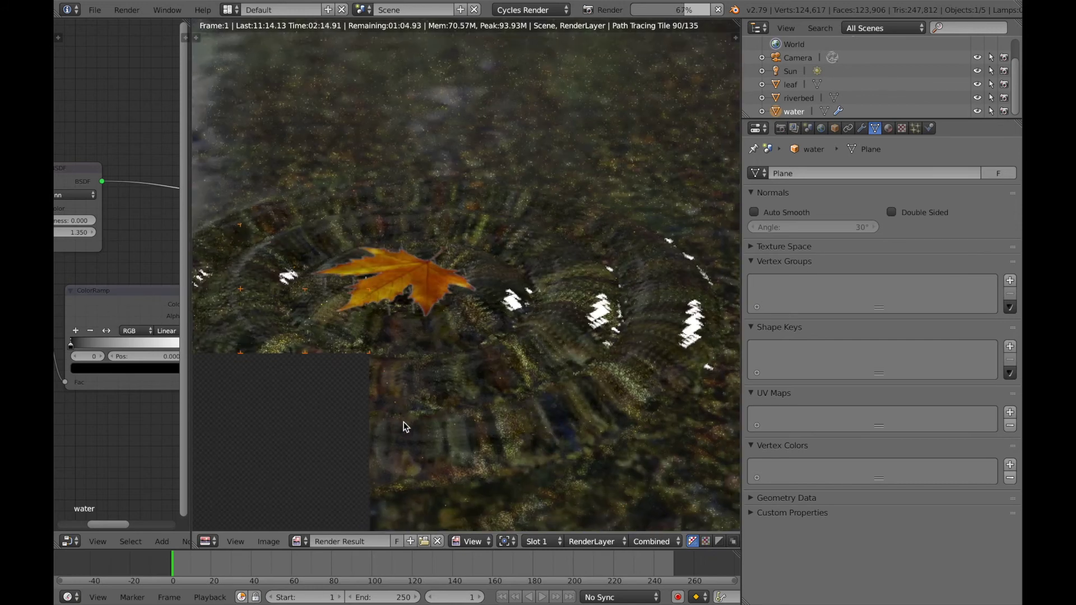
pyautogui.scroll(-5, 404, 423)
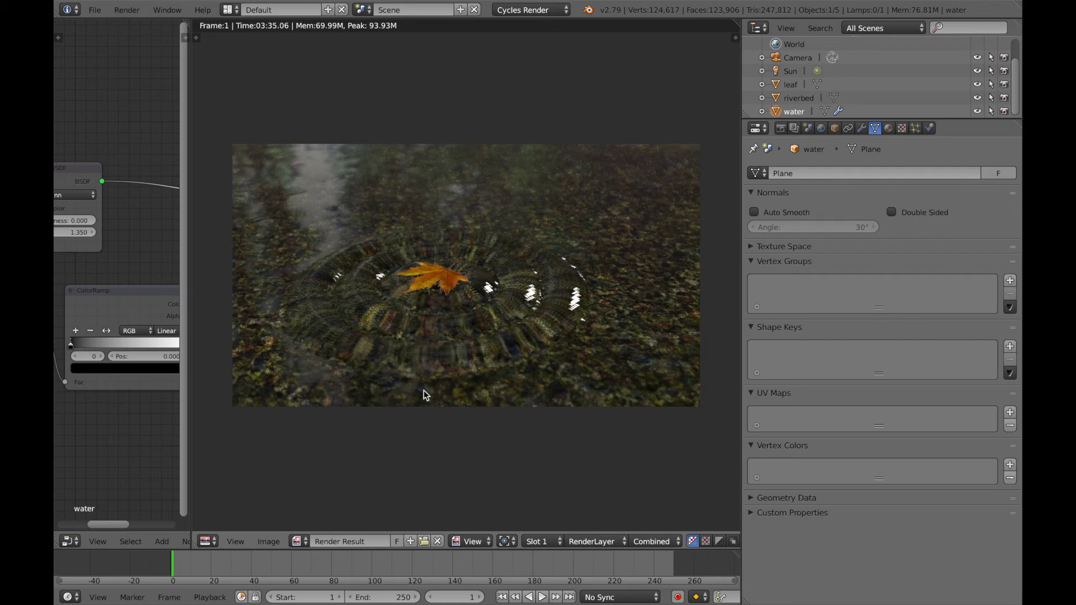
pyautogui.scroll(2, 432, 309)
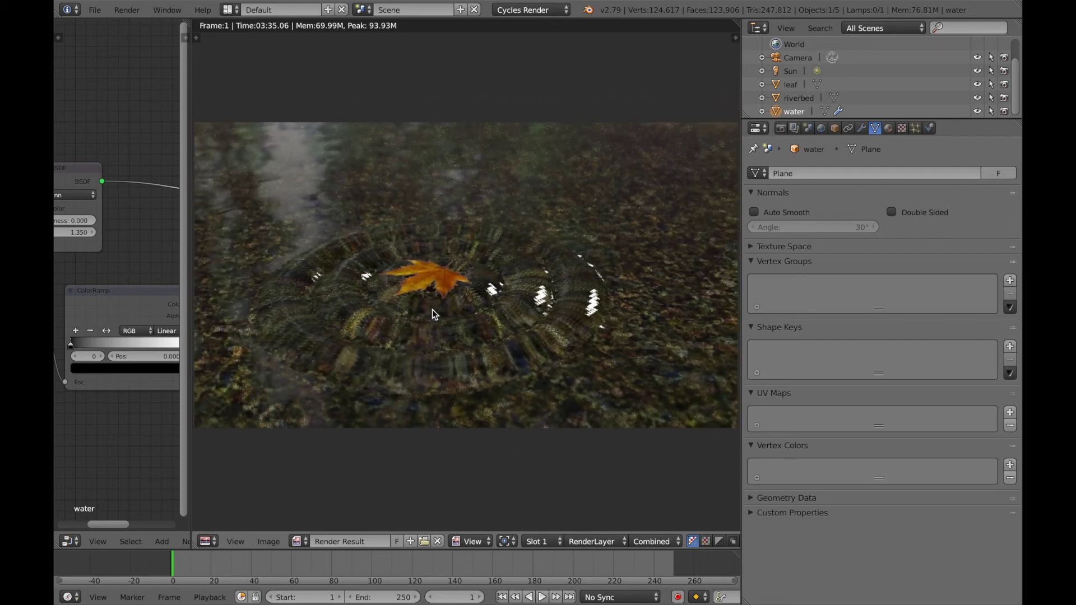
pyautogui.scroll(-1, 432, 309)
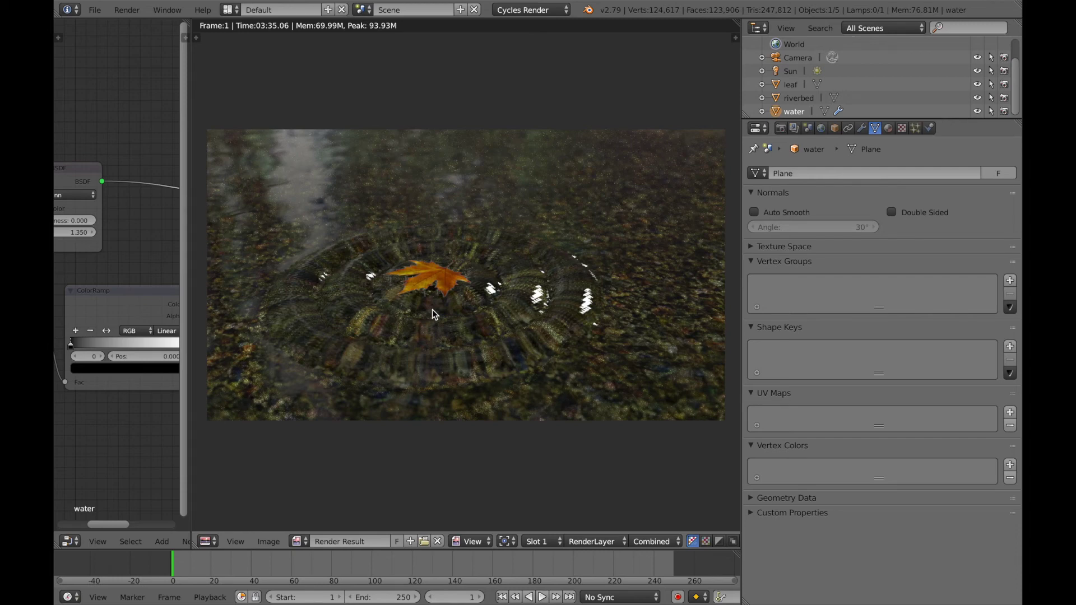
pyautogui.scroll(2, 431, 309)
pyautogui.scroll(-1, 432, 309)
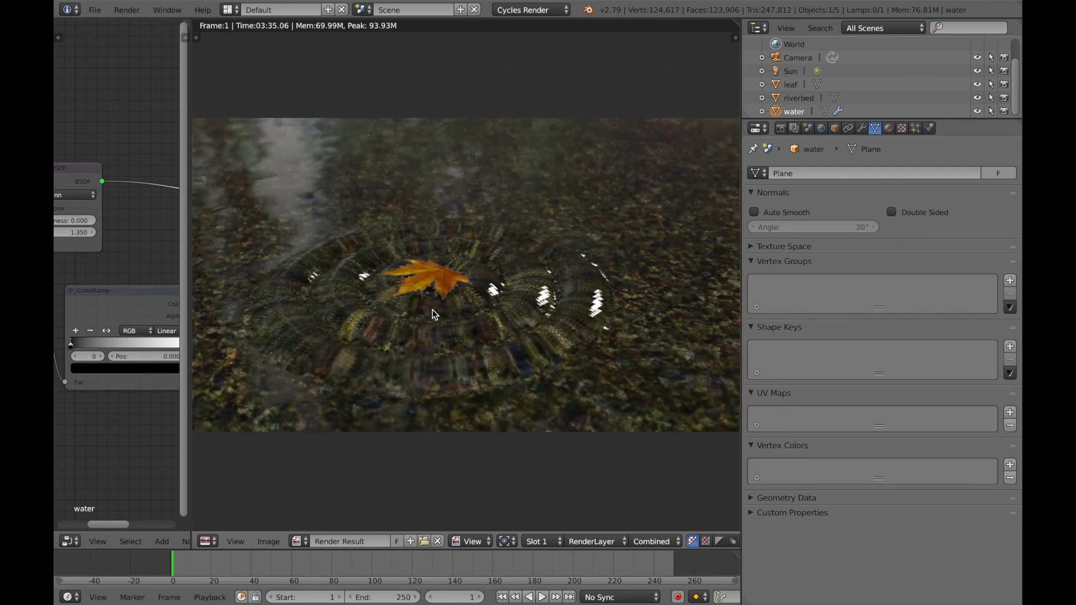
pyautogui.scroll(-1, 432, 309)
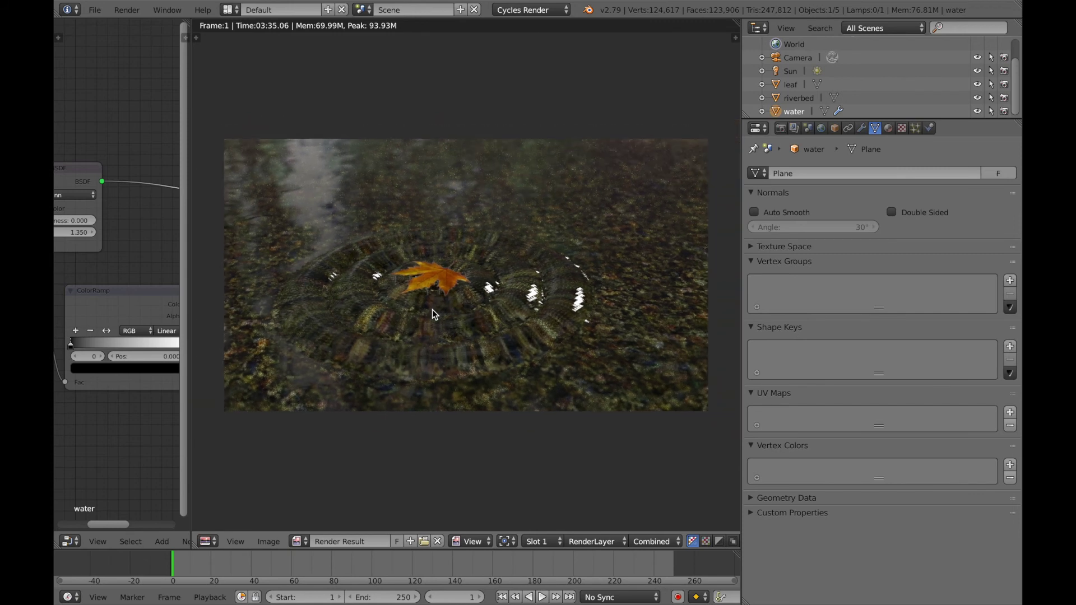
pyautogui.scroll(1, 432, 309)
pyautogui.scroll(-1, 442, 315)
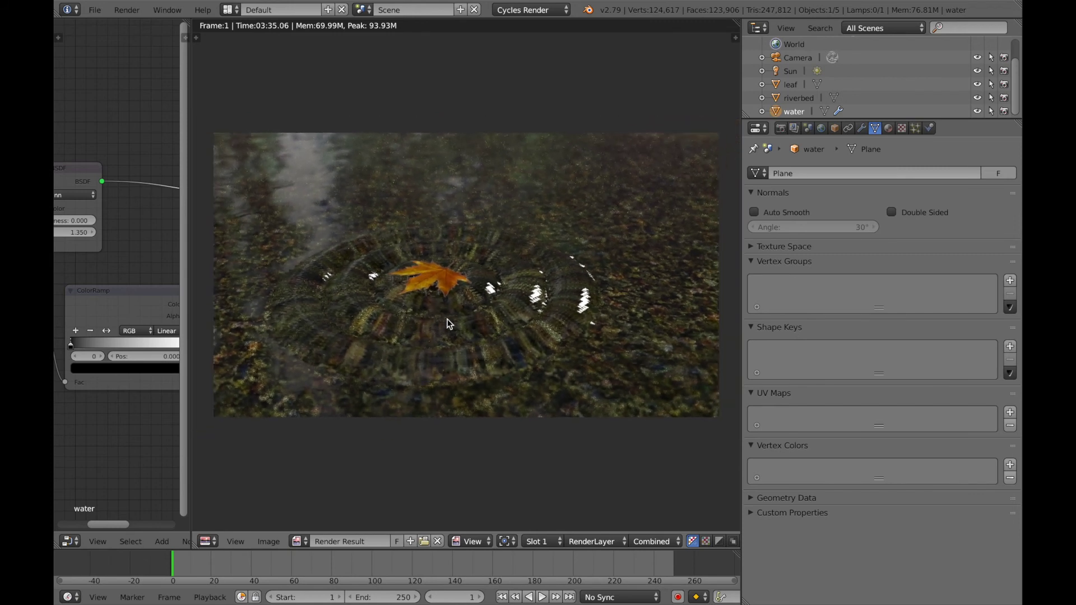
pyautogui.scroll(2, 581, 315)
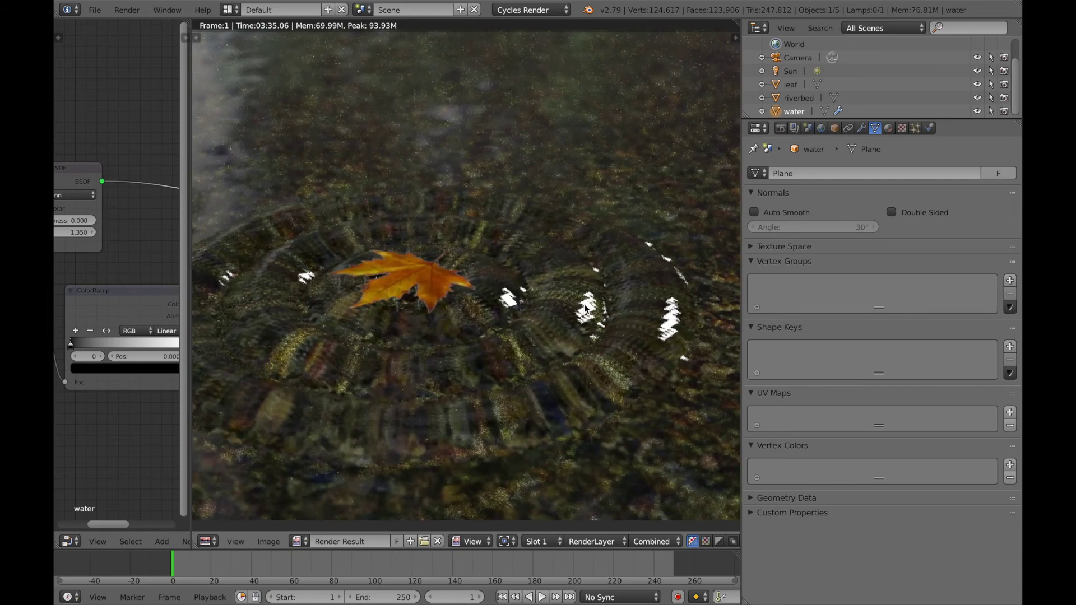
pyautogui.scroll(-3, 663, 363)
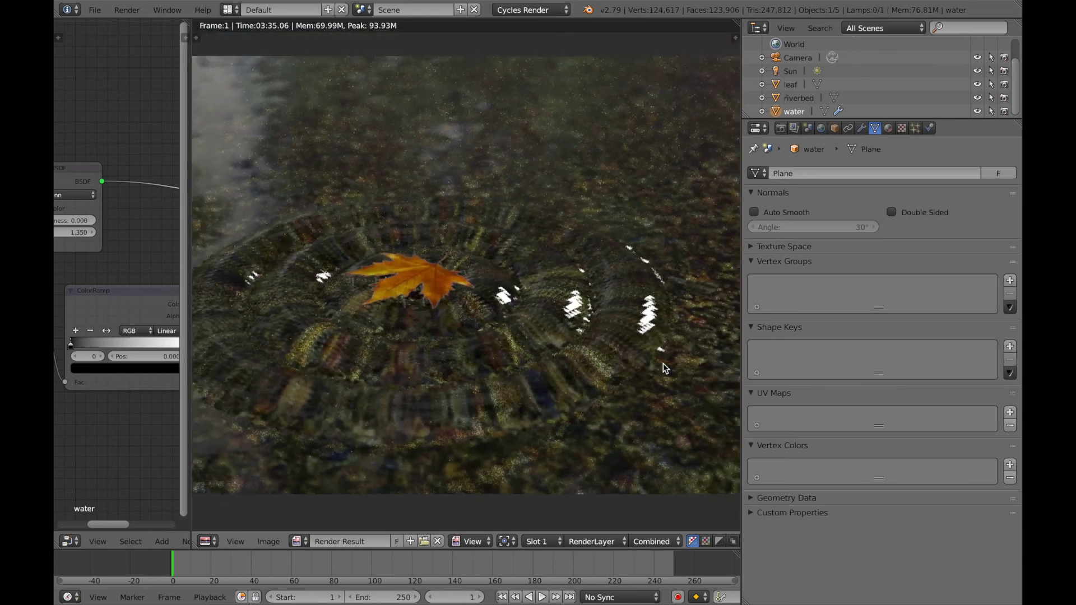
pyautogui.click(207, 540)
pyautogui.press('Escape')
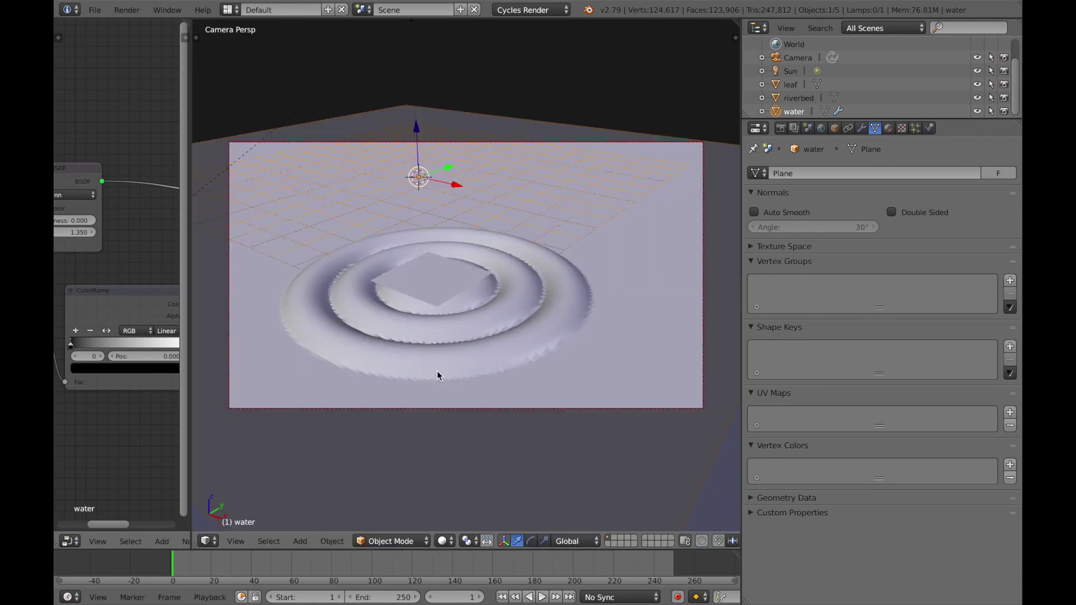
# Step: Apply smooth shading to the riverbed and check it in the rendered preview
pyautogui.rightClick(496, 237)
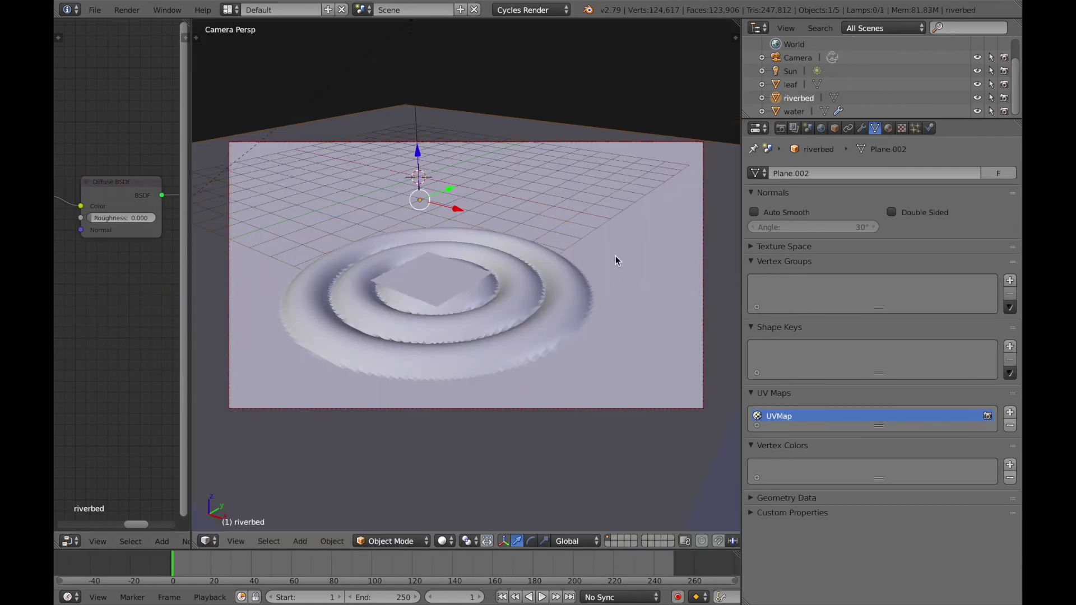
pyautogui.press('t')
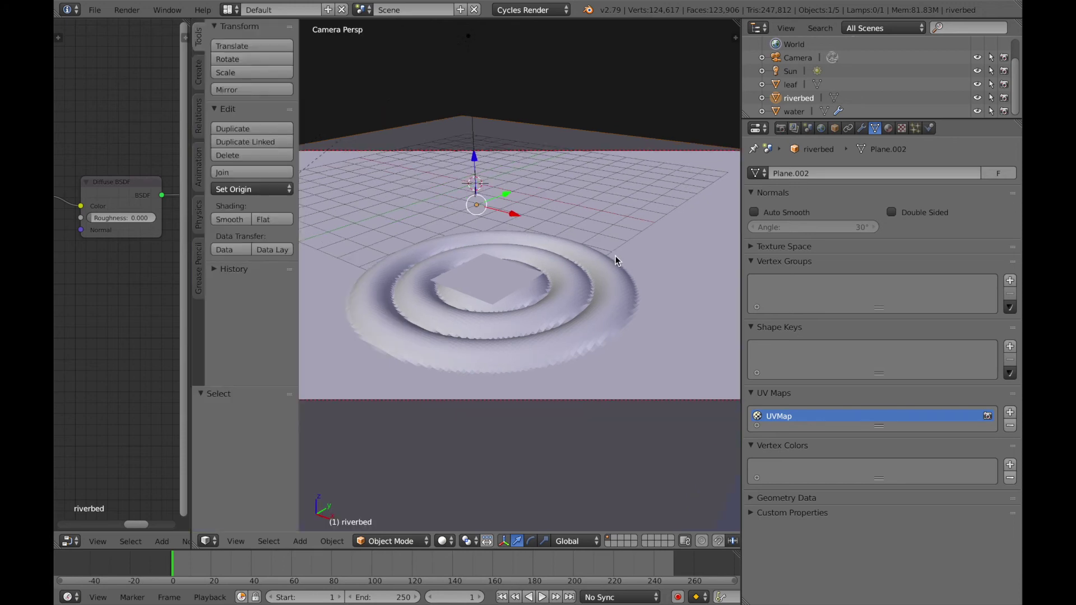
pyautogui.click(226, 217)
pyautogui.hotkey('shift', 'z')
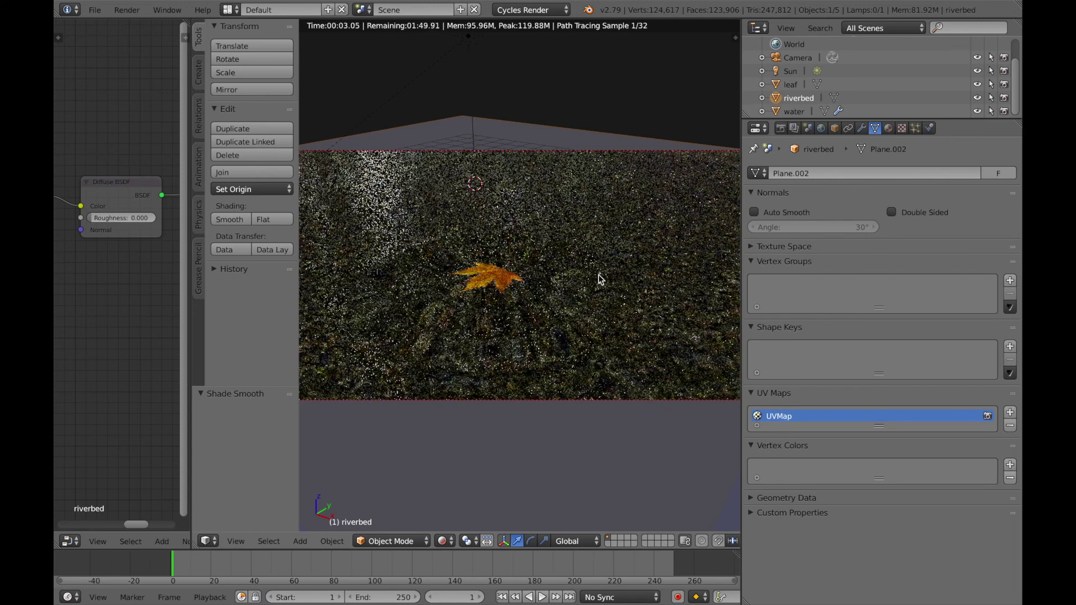
pyautogui.hotkey('shift', 'z')
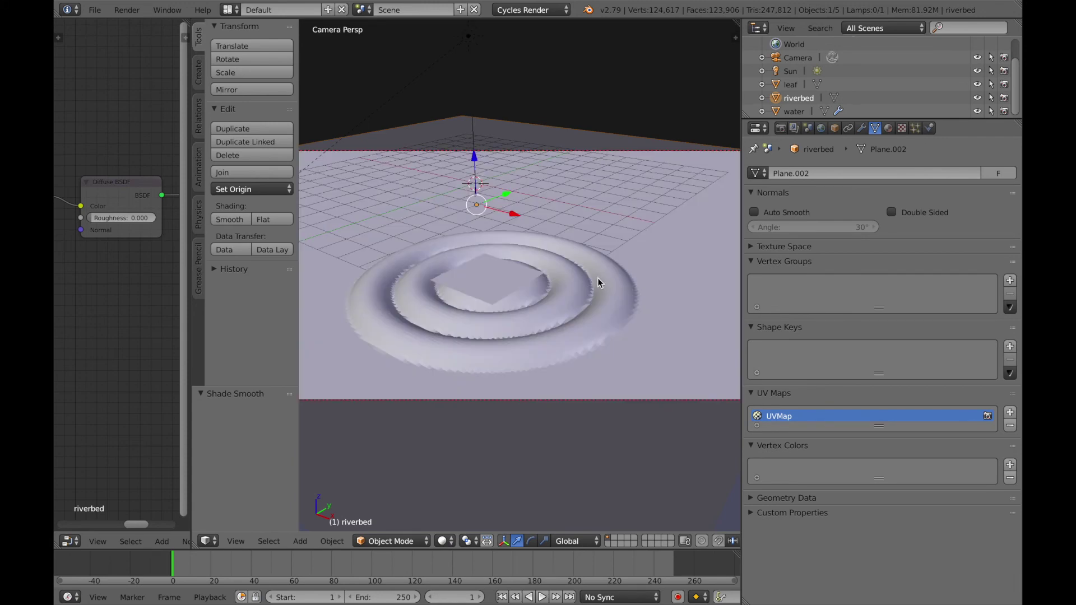
pyautogui.press('t')
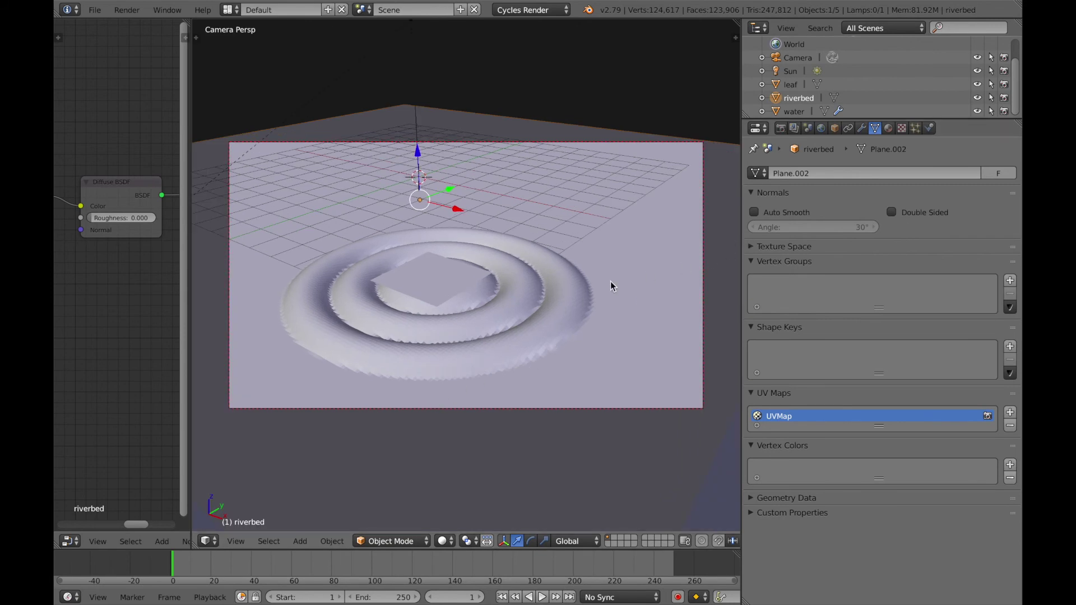
# Step: Open the riverbed's modifier settings and look through the available modifiers
pyautogui.click(862, 128)
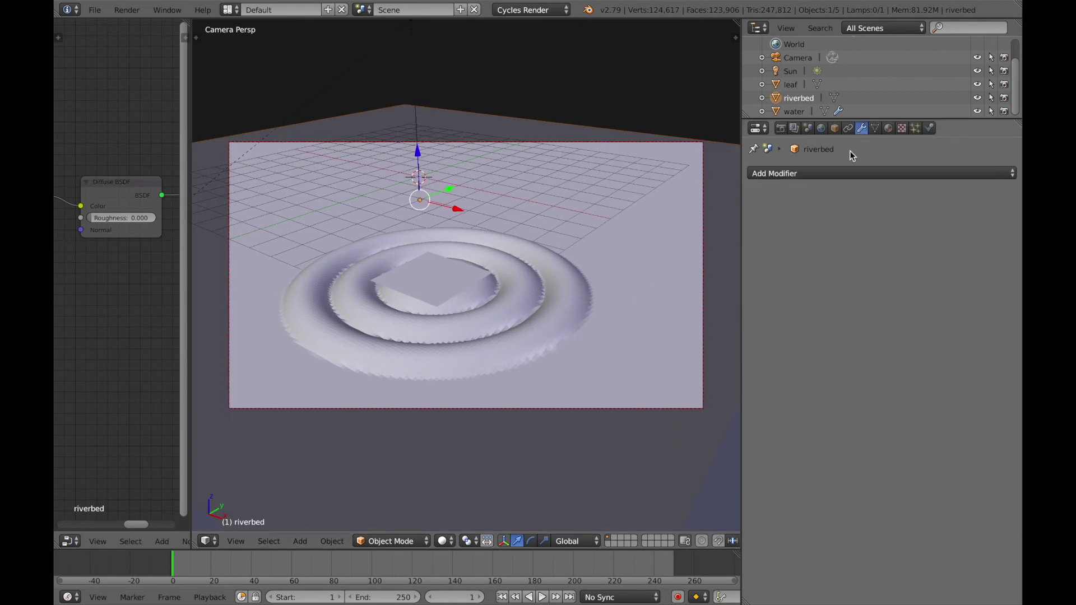
pyautogui.click(832, 173)
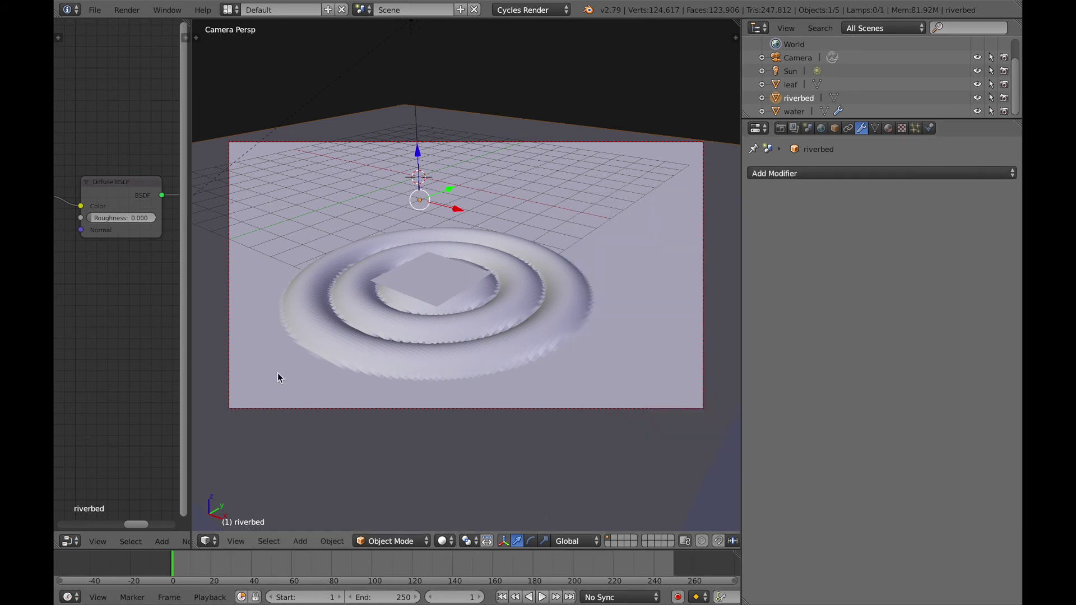
# Step: Show the render result in place of the 3D view and resize the areas to fit both node graph and full image
pyautogui.click(209, 541)
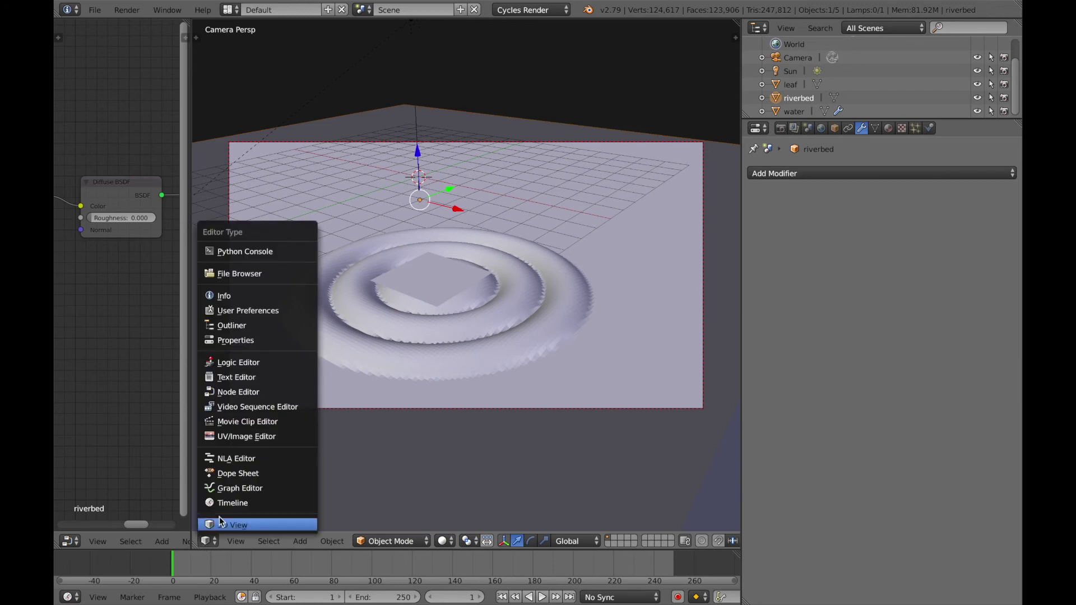
pyautogui.click(241, 436)
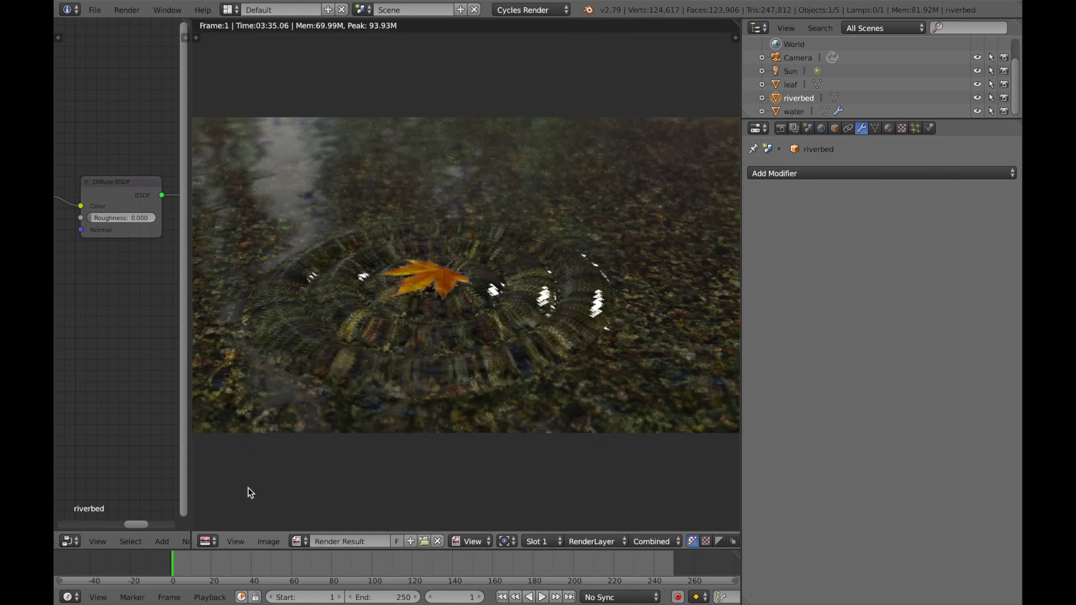
pyautogui.moveTo(190, 479); pyautogui.dragTo(416, 487)
pyautogui.scroll(-3, 507, 385)
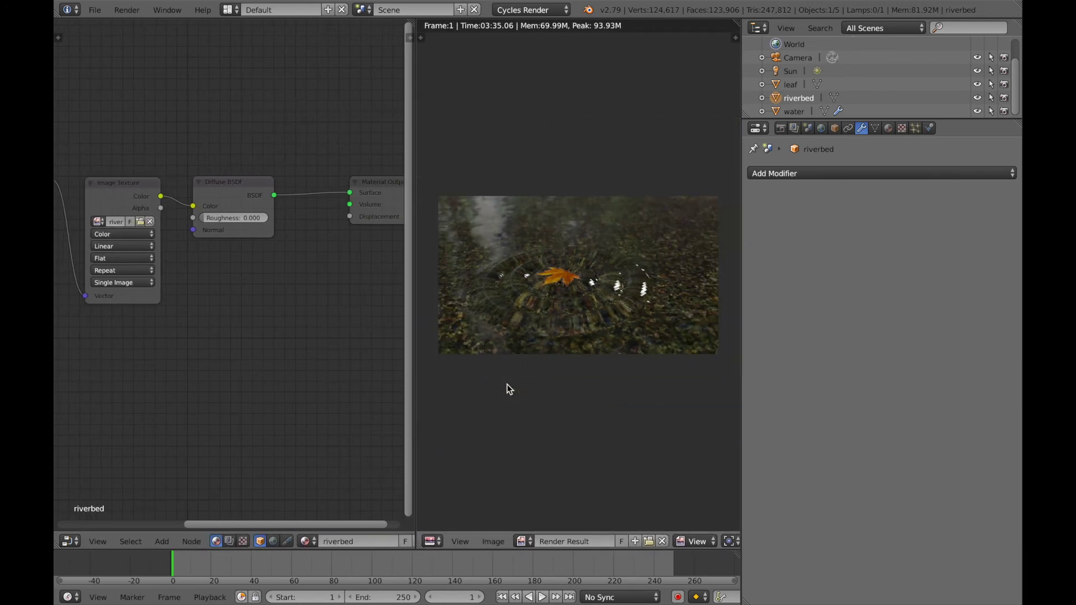
pyautogui.scroll(1, 507, 384)
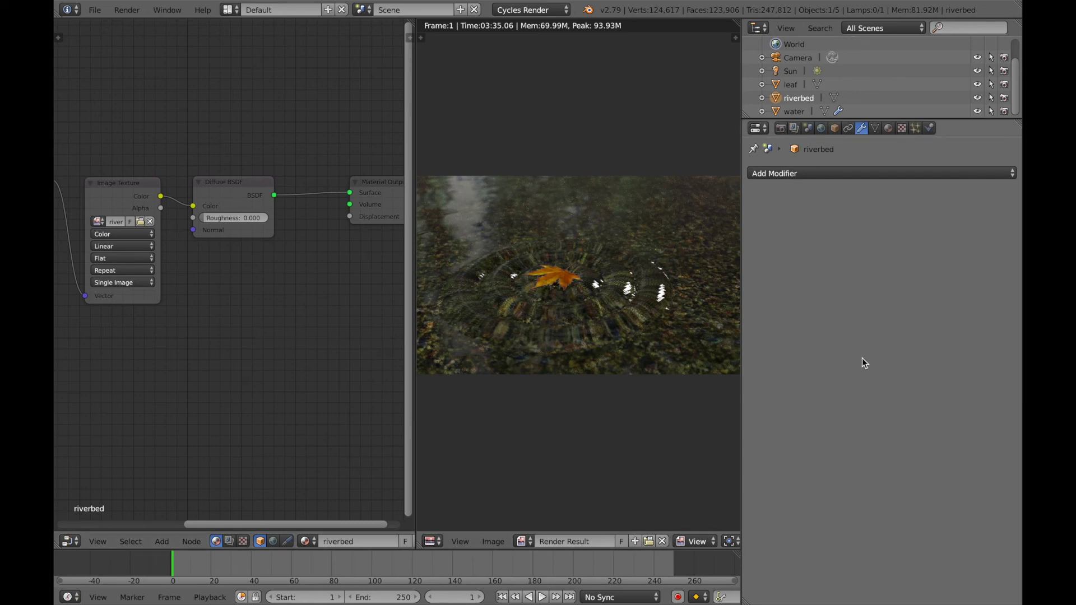
pyautogui.moveTo(742, 343); pyautogui.dragTo(948, 352)
pyautogui.press('Home')
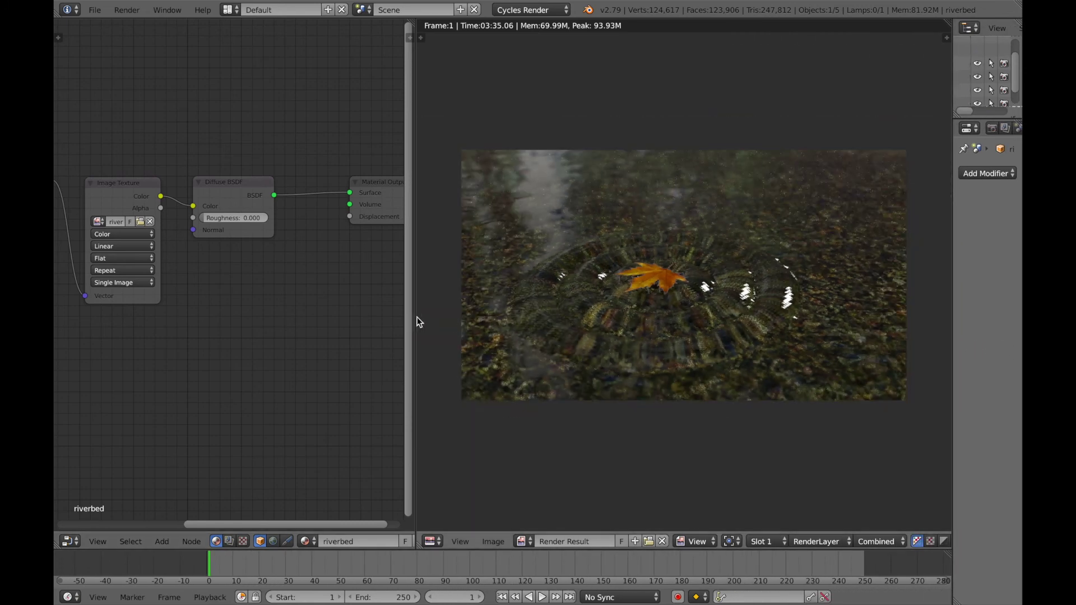
pyautogui.moveTo(415, 317); pyautogui.dragTo(508, 317)
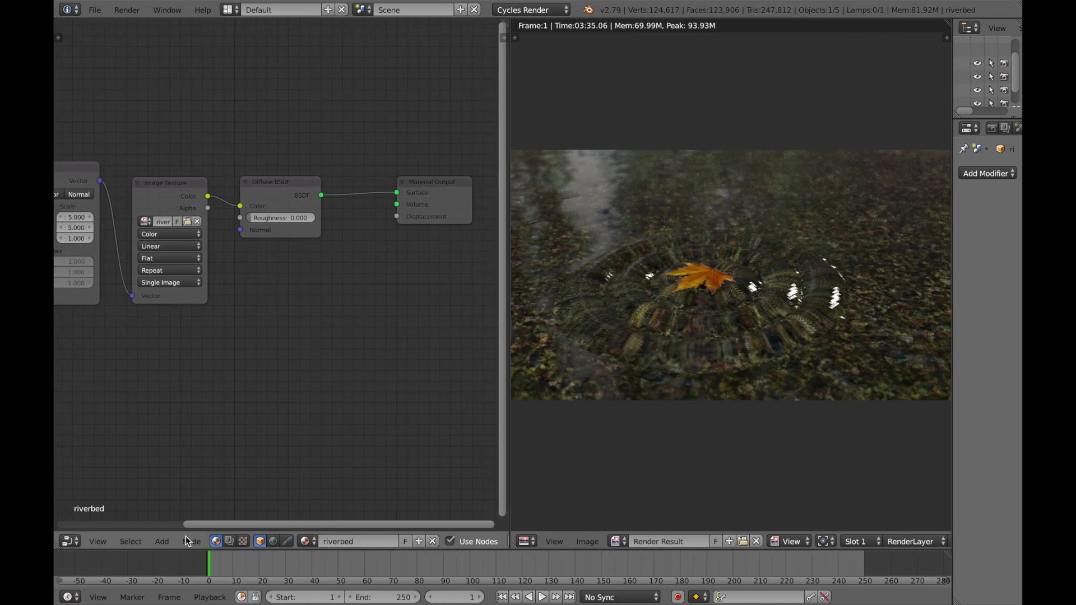
# Step: Switch the node graph to compositing, enable nodes, and move the Composite node away from Render Layers
pyautogui.click(228, 540)
pyautogui.click(286, 540)
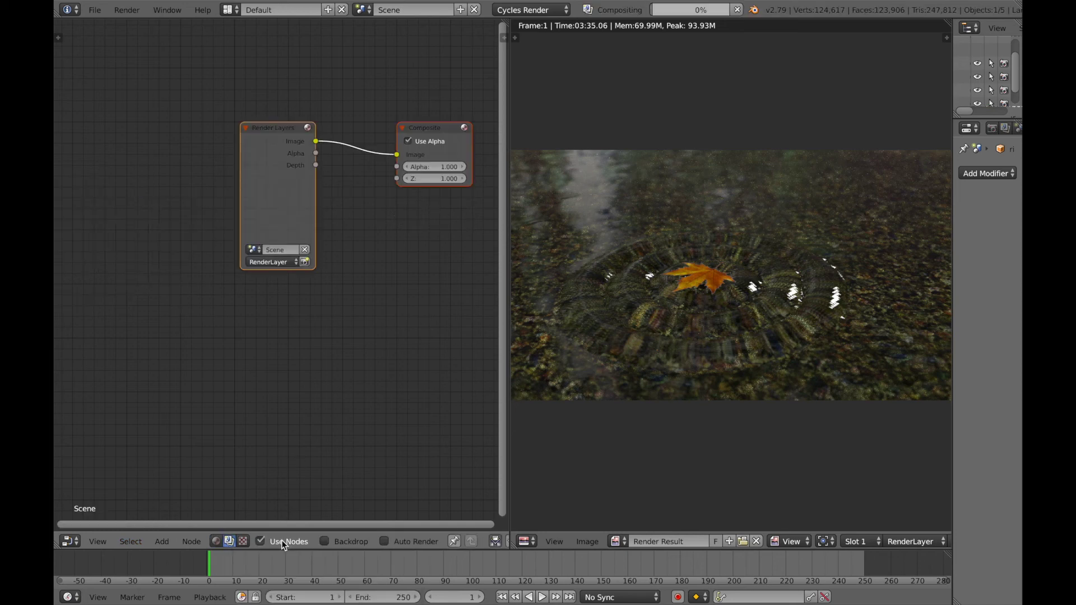
pyautogui.press('Home')
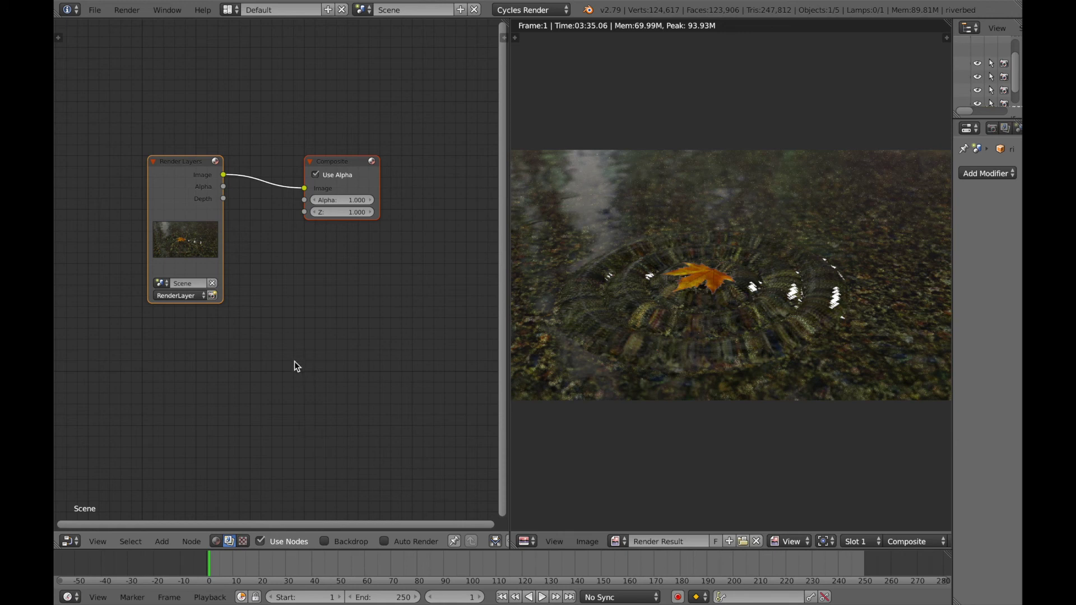
pyautogui.moveTo(303, 354); pyautogui.dragTo(227, 381, button='middle')
pyautogui.scroll(1, 285, 358)
pyautogui.scroll(-2, 284, 358)
pyautogui.scroll(1, 303, 276)
pyautogui.moveTo(273, 230); pyautogui.dragTo(423, 241)
# Step: Add a Glare node on the link between Render Layers and Composite
pyautogui.hotkey('shift', 'a')
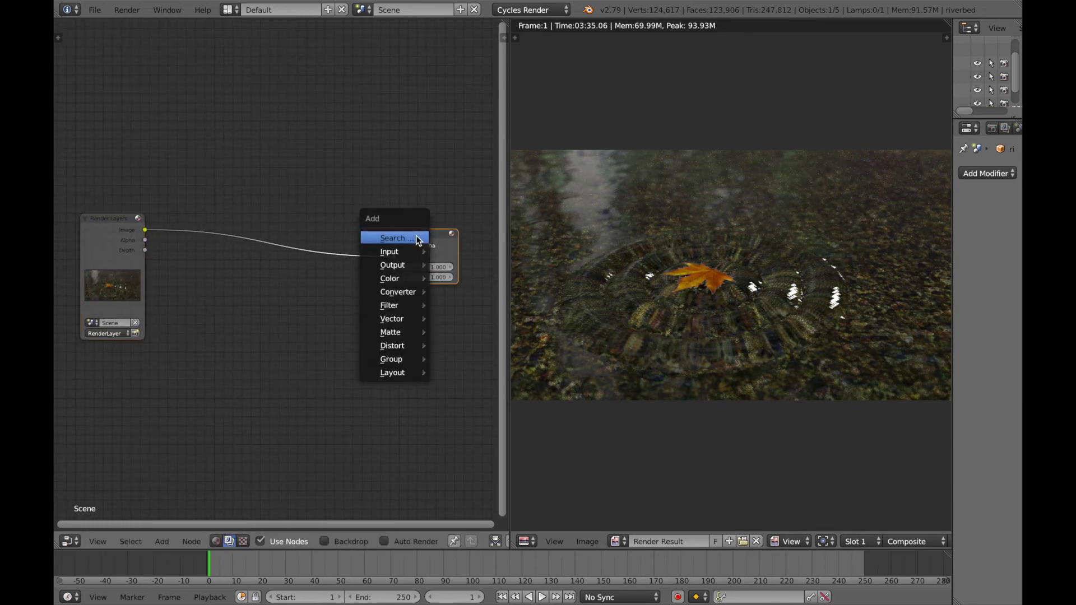
pyautogui.click(418, 236)
pyautogui.write('glare')
pyautogui.press('Return')
pyautogui.click(188, 218)
pyautogui.scroll(1, 219, 298)
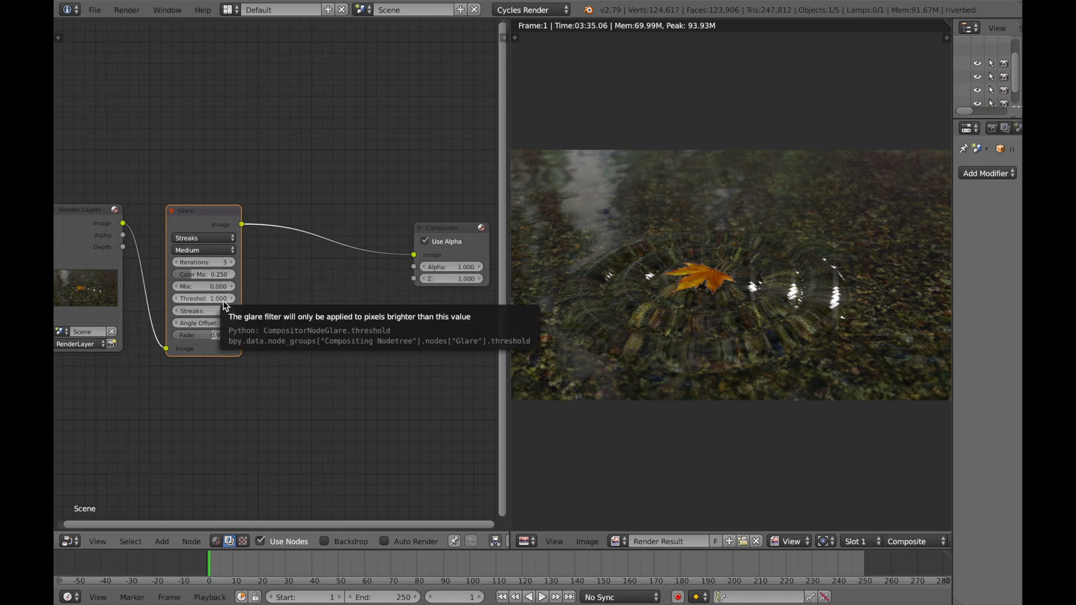
# Step: Set the Glare node to Fog Glow with a threshold of 0
pyautogui.click(198, 240)
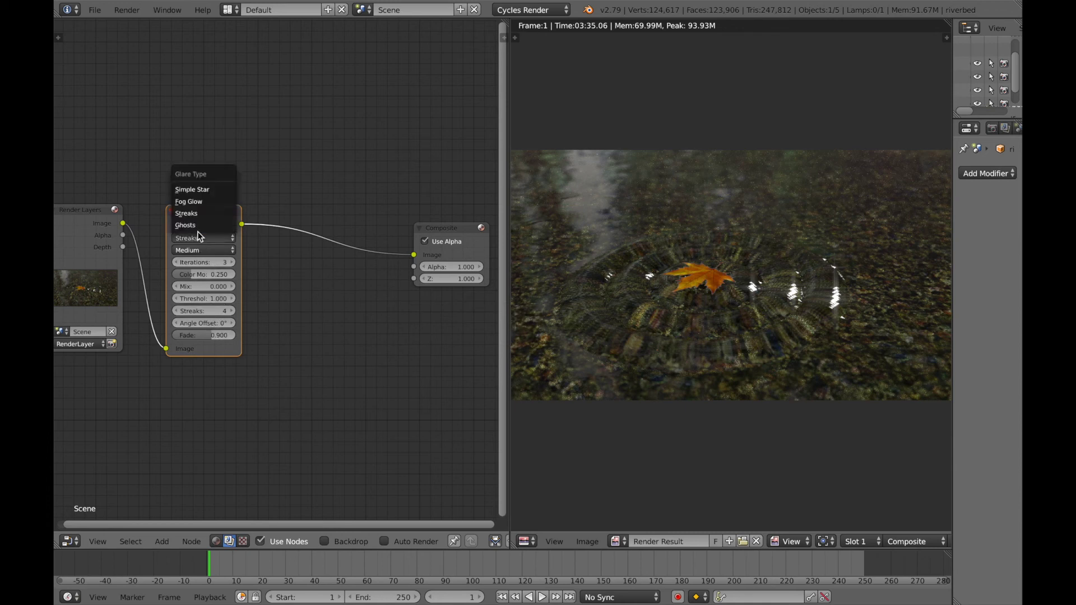
pyautogui.click(197, 201)
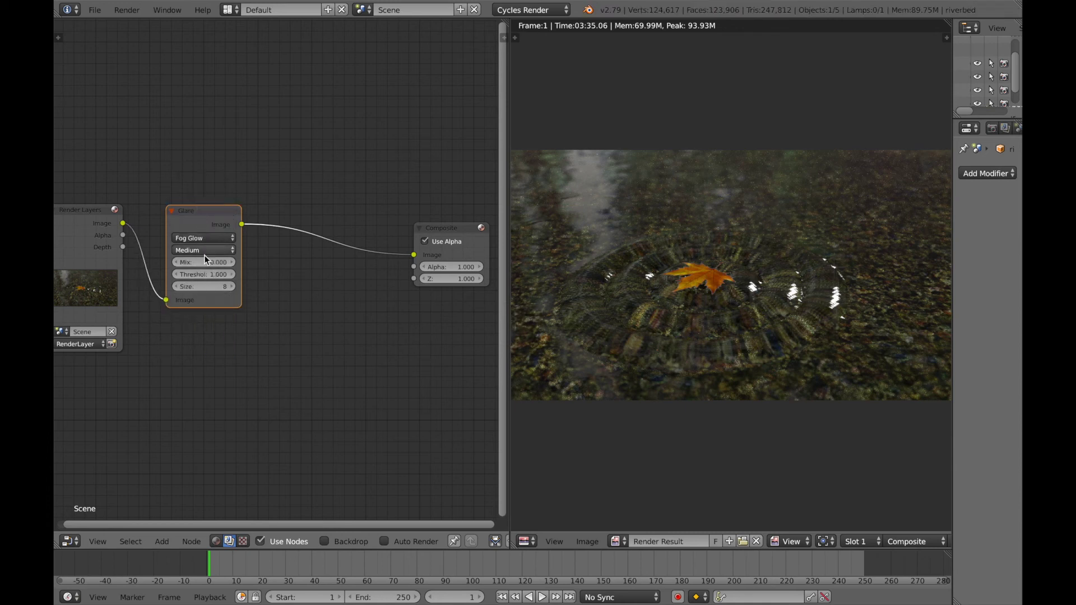
pyautogui.click(200, 275)
pyautogui.write('0')
pyautogui.press('Return')
pyautogui.scroll(1, 737, 292)
pyautogui.scroll(-1, 738, 294)
# Step: Widen the properties area and set the scene's color management view transform to Film
pyautogui.moveTo(952, 195); pyautogui.dragTo(786, 193)
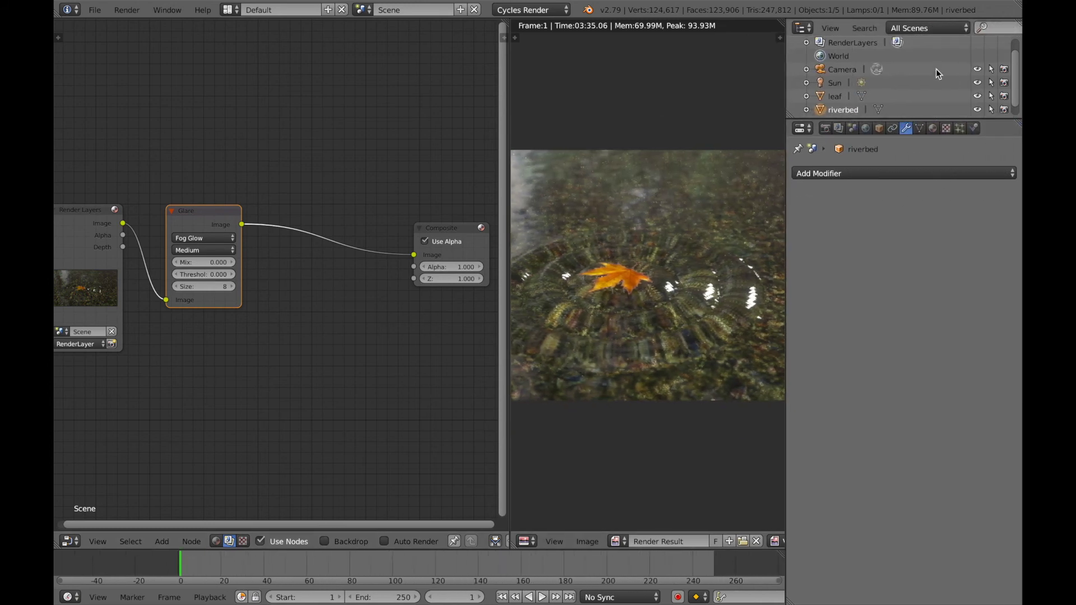
pyautogui.click(852, 128)
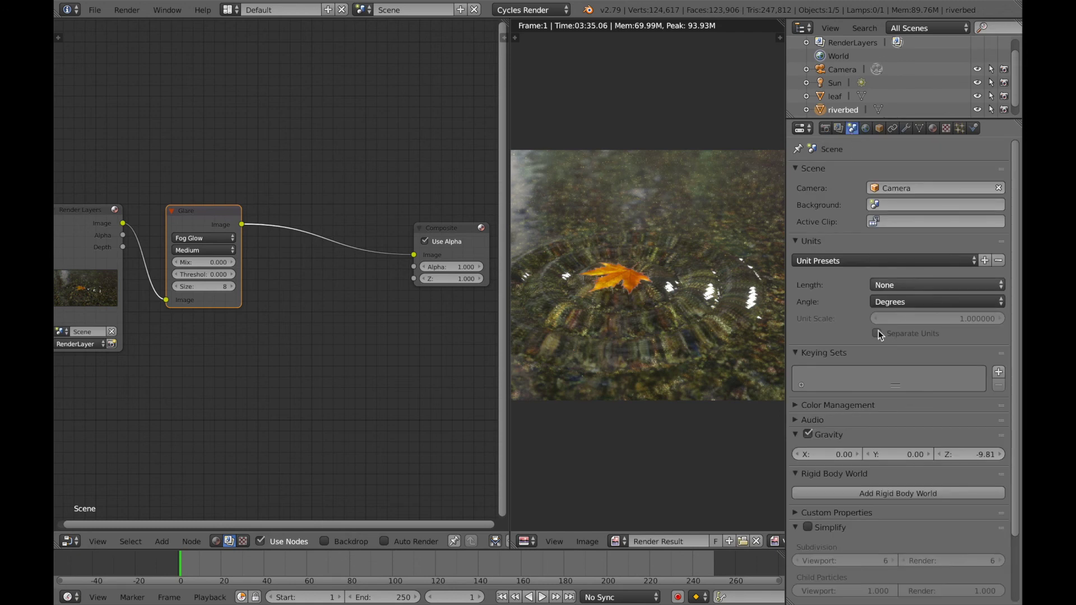
pyautogui.click(835, 399)
pyautogui.scroll(-2, 835, 398)
pyautogui.click(893, 422)
pyautogui.click(891, 419)
pyautogui.click(893, 422)
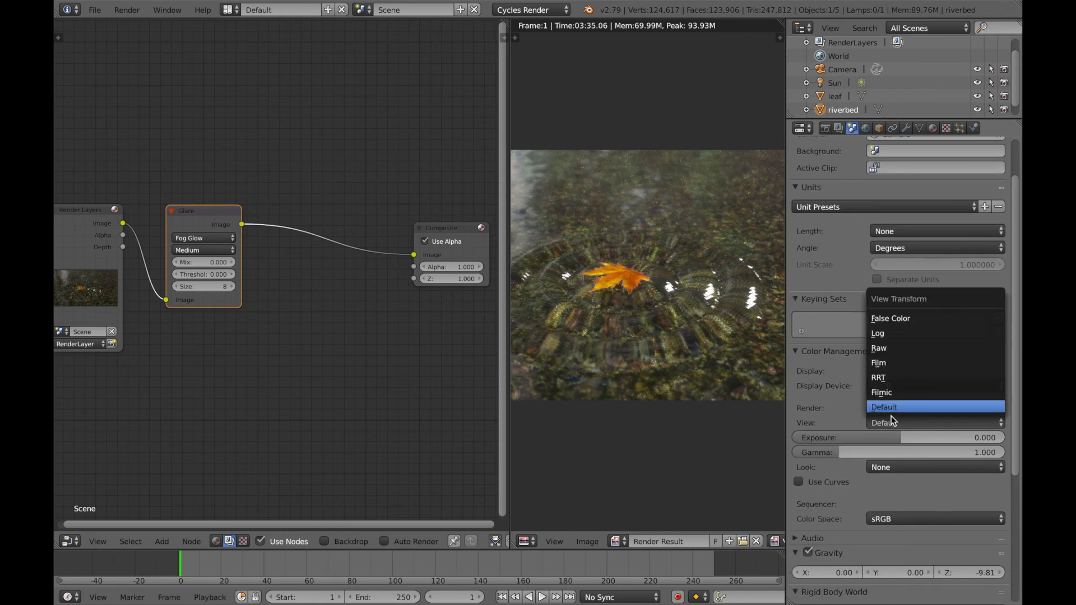
pyautogui.click(891, 363)
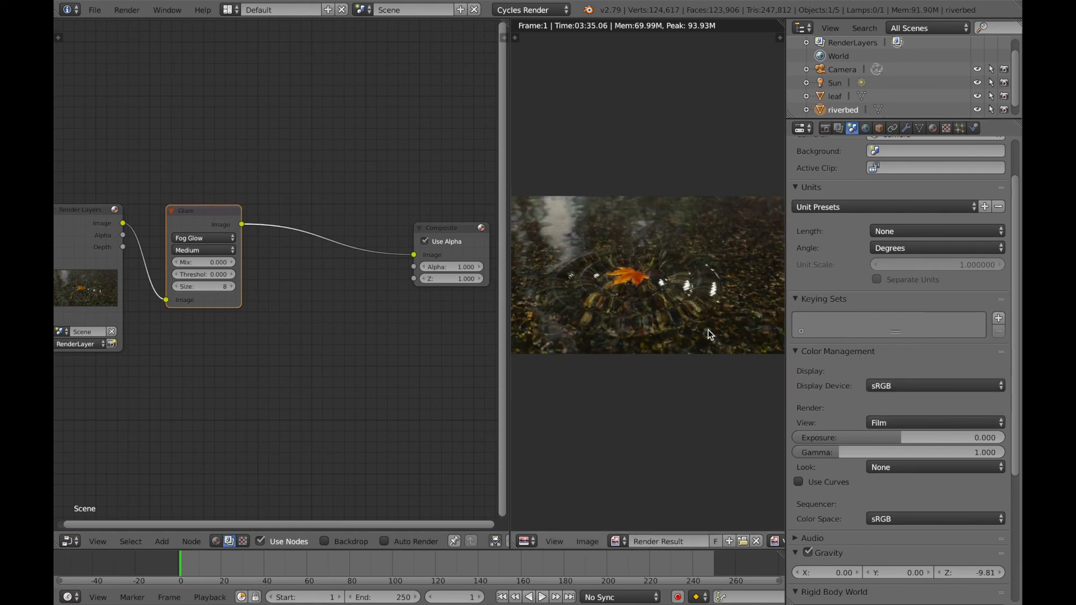
# Step: Widen the rendered image area, try a Glare threshold of 0.1, and return the threshold to 0
pyautogui.moveTo(786, 301); pyautogui.dragTo(920, 302)
pyautogui.scroll(3, 759, 307)
pyautogui.scroll(-1, 759, 305)
pyautogui.scroll(-1, 760, 307)
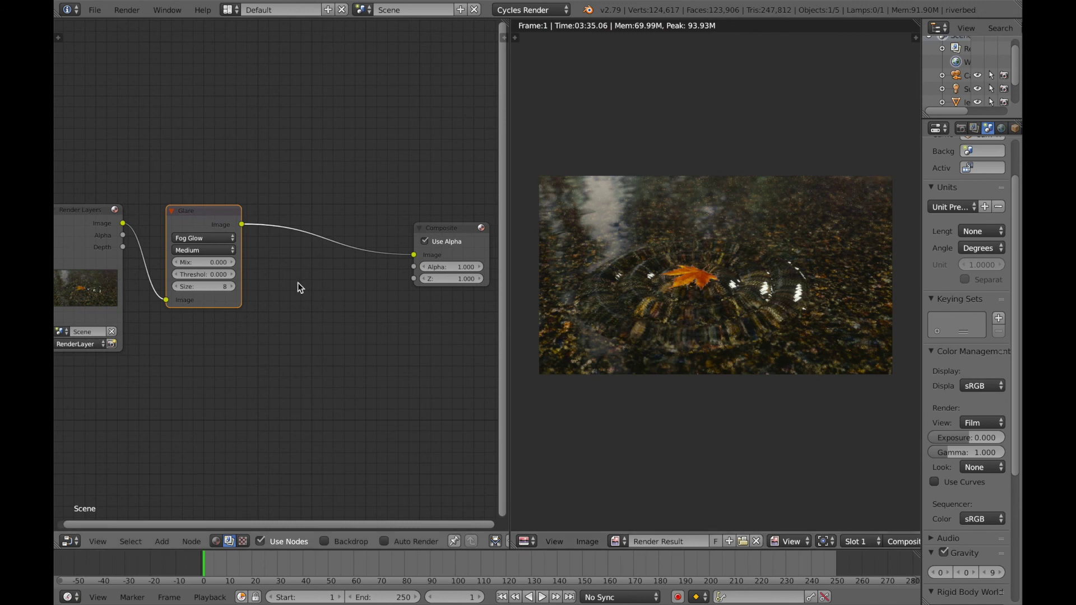
pyautogui.click(231, 271)
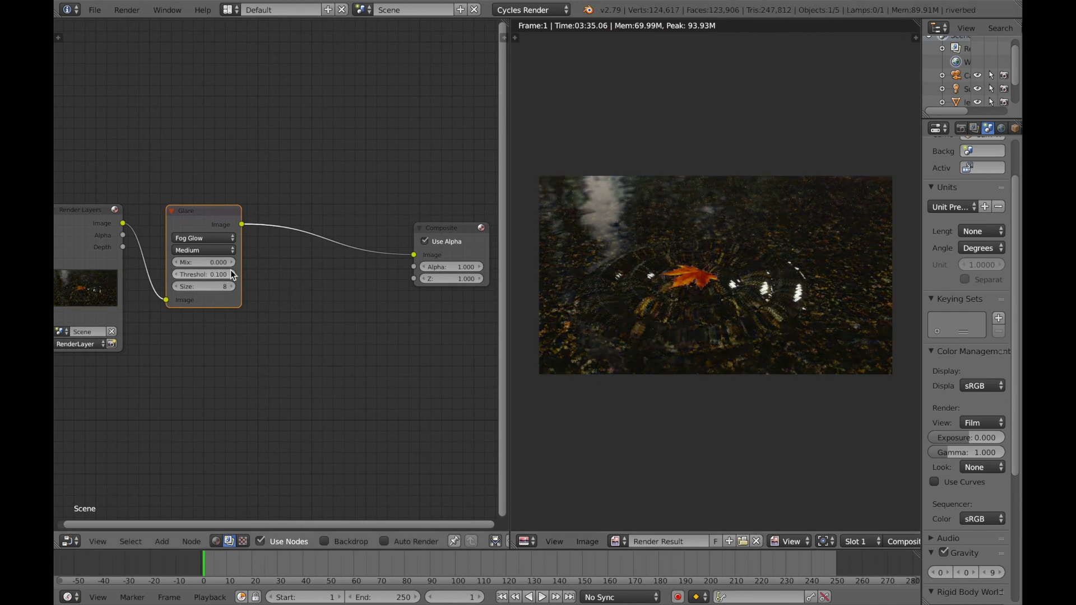
pyautogui.click(182, 276)
# Step: Add an RGB Curves node on the link between Glare and Composite
pyautogui.hotkey('ctrl', 's')
pyautogui.click(320, 304)
pyautogui.press('space')
pyautogui.write('rgb')
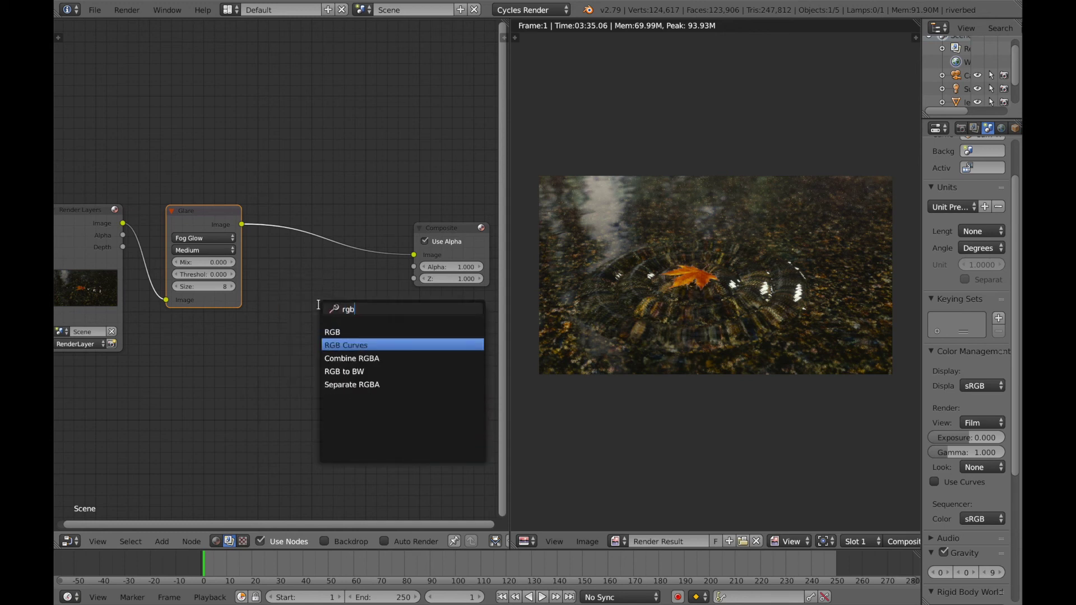
pyautogui.press('Return')
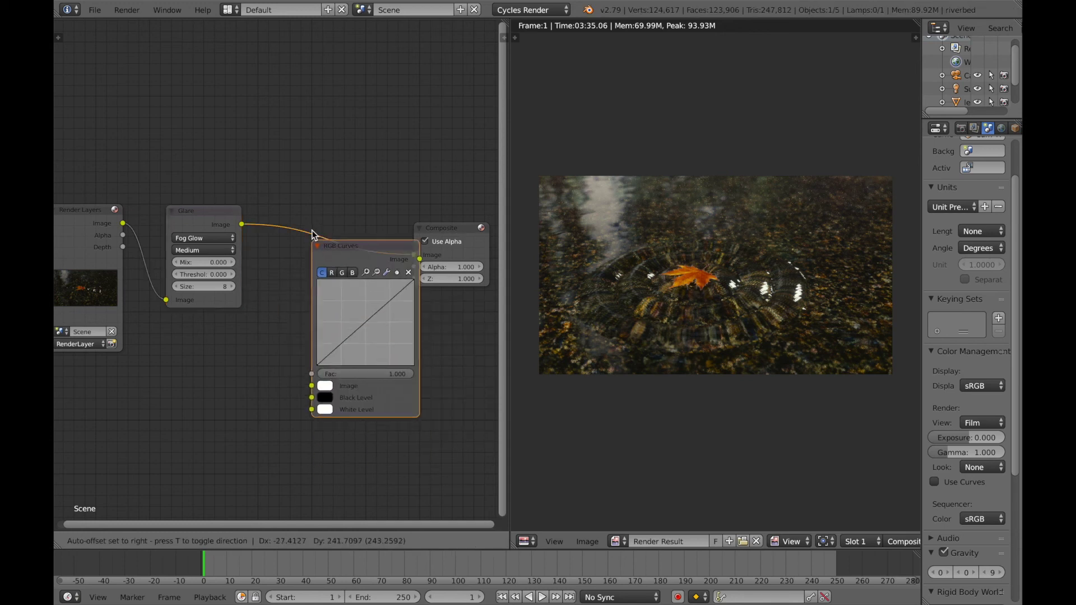
pyautogui.click(298, 261)
pyautogui.scroll(1, 298, 261)
pyautogui.scroll(1, 358, 278)
# Step: Raise the middle of the RGB Curves node's blue channel to about X 0.425, Y 0.519
pyautogui.moveTo(358, 278); pyautogui.dragTo(331, 280, button='middle')
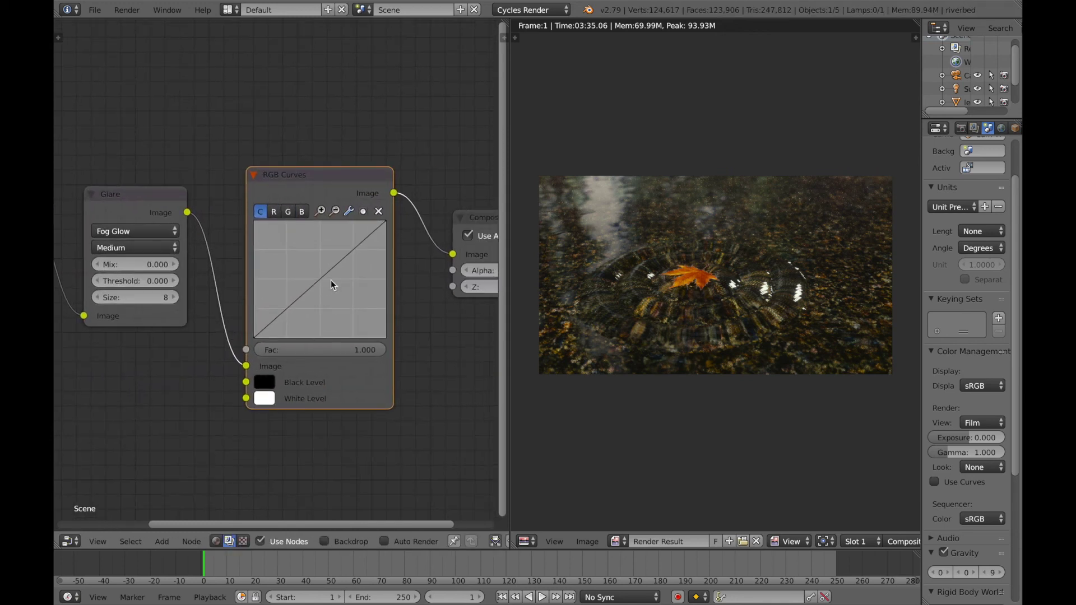
pyautogui.click(300, 212)
pyautogui.moveTo(317, 282); pyautogui.dragTo(309, 278)
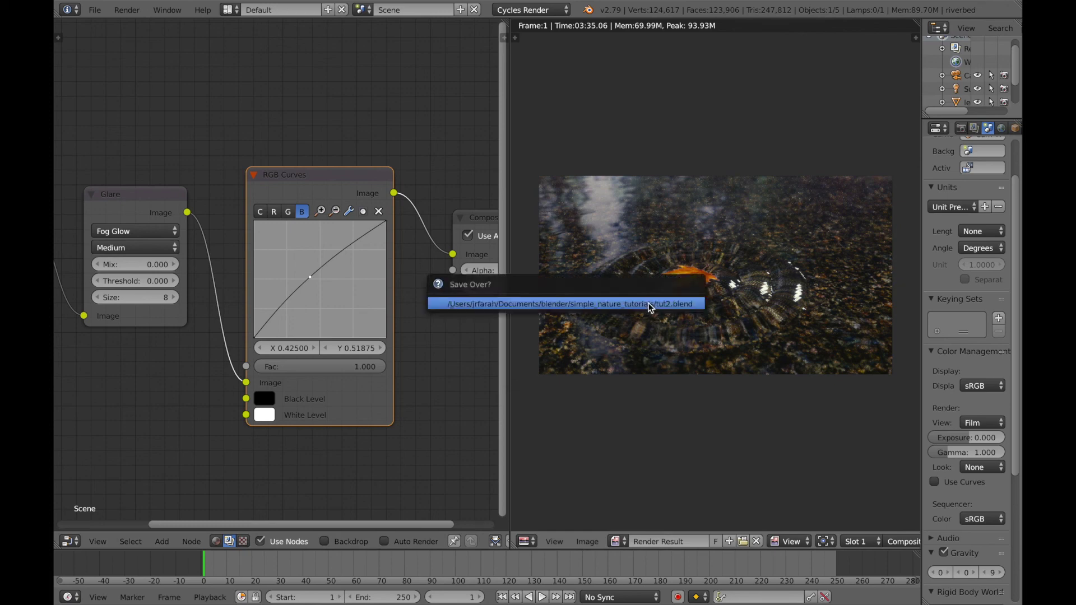
# Step: Inspect the color-graded render up close and as a whole, and save over tut2.blend
pyautogui.scroll(6, 666, 331)
pyautogui.scroll(-3, 675, 338)
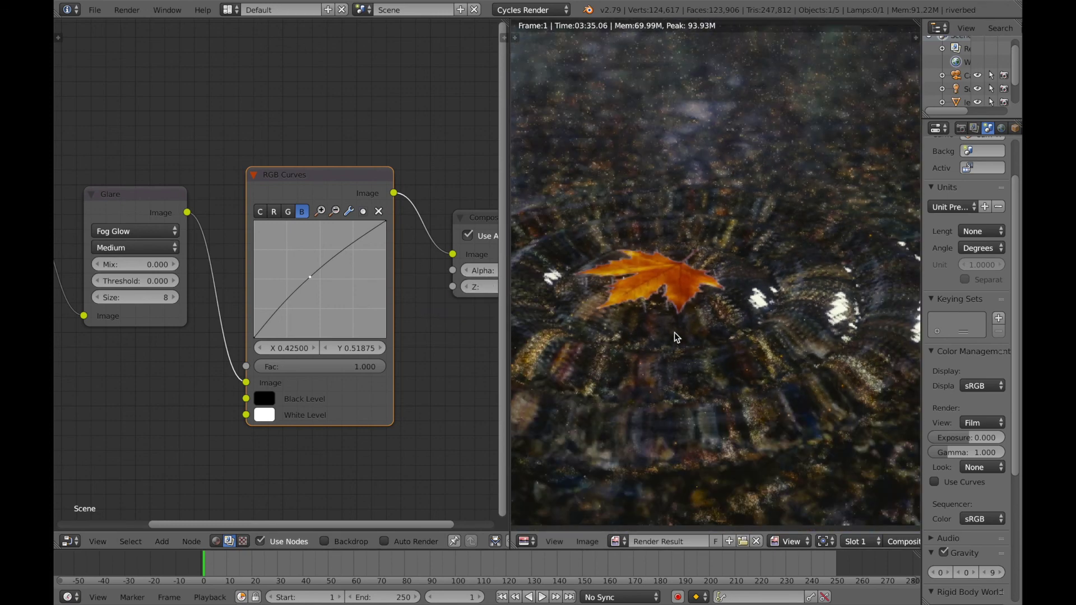
pyautogui.scroll(-4, 699, 253)
pyautogui.hotkey('ctrl', 's')
pyautogui.click(683, 285)
pyautogui.scroll(-2, 367, 295)
pyautogui.moveTo(426, 298); pyautogui.dragTo(245, 302, button='middle')
pyautogui.hotkey('ctrl', 's')
pyautogui.click(368, 295)
# Step: Move the Composite node farther from RGB Curves and insert a Lens Distortion node between them
pyautogui.scroll(-1, 358, 296)
pyautogui.moveTo(348, 224); pyautogui.dragTo(448, 234)
pyautogui.scroll(-2, 423, 235)
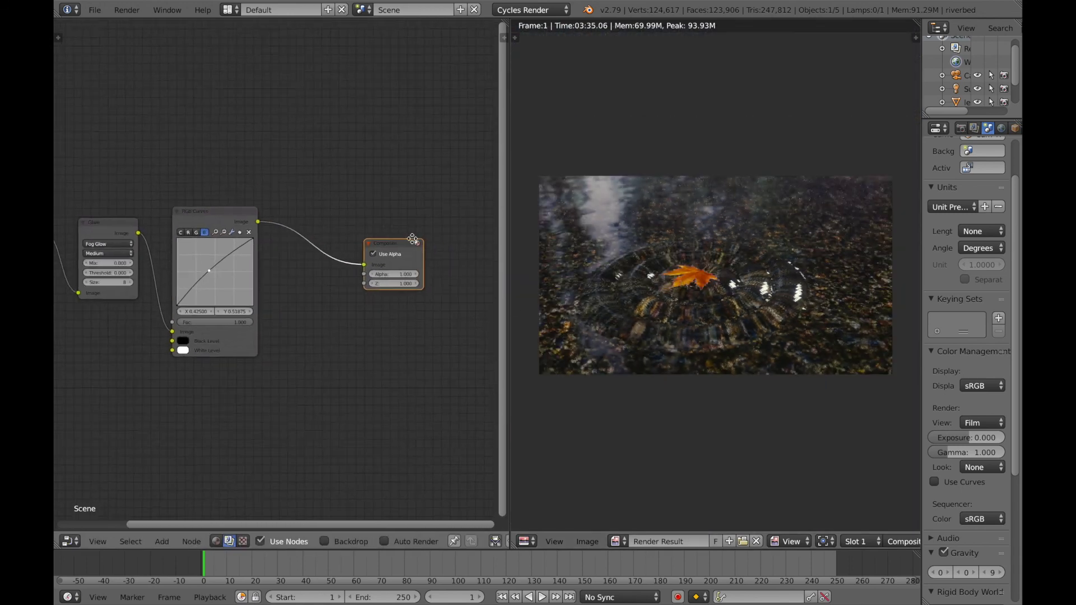
pyautogui.hotkey('shift', 'a')
pyautogui.click(401, 240)
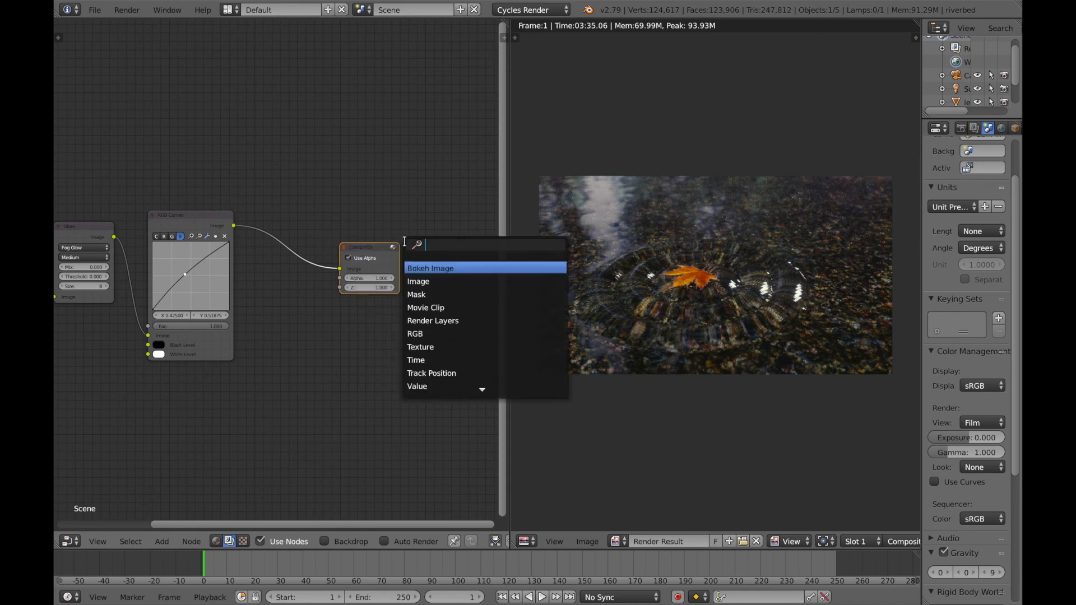
pyautogui.write('lens')
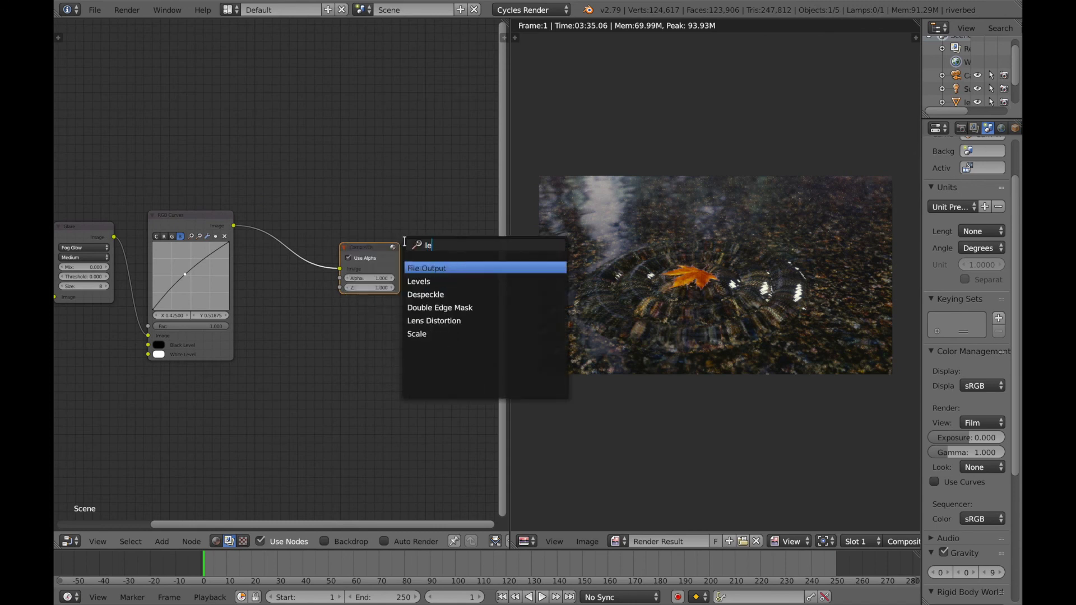
pyautogui.press('Return')
pyautogui.click(262, 232)
# Step: Set the Lens Distortion dispersion to 0.02, enable Fit, and inspect the color fringing near the image edges
pyautogui.scroll(2, 295, 322)
pyautogui.click(311, 323)
pyautogui.write('0.0')
pyautogui.write('0.')
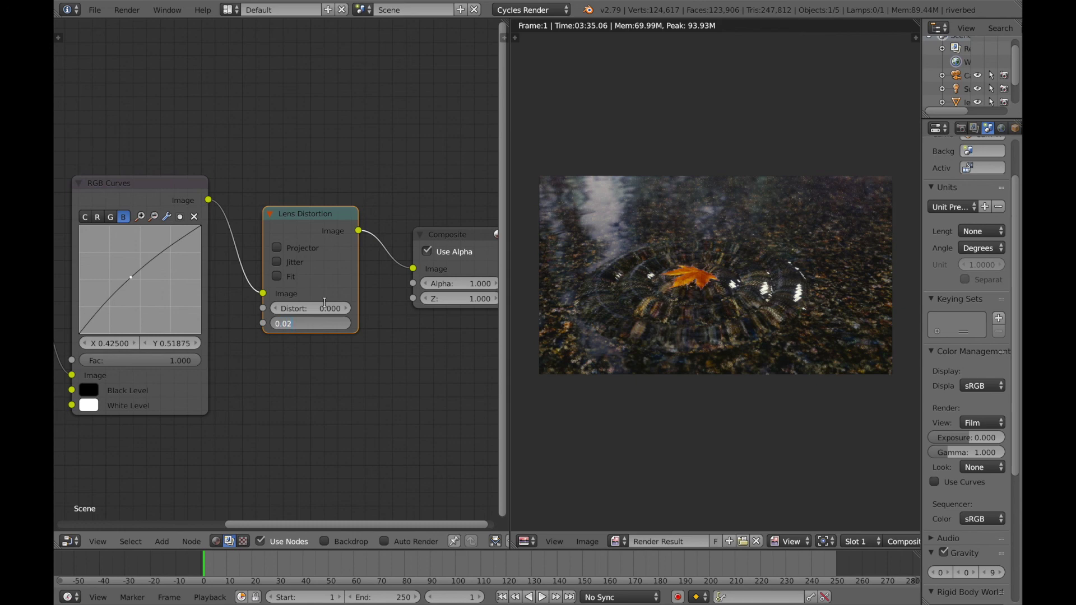
pyautogui.press('Return')
pyautogui.click(284, 278)
pyautogui.scroll(5, 687, 261)
pyautogui.moveTo(689, 263); pyautogui.dragTo(719, 143, button='middle')
pyautogui.scroll(3, 646, 283)
pyautogui.moveTo(603, 391); pyautogui.dragTo(743, 315, button='middle')
pyautogui.scroll(-2, 684, 312)
pyautogui.scroll(-2, 682, 435)
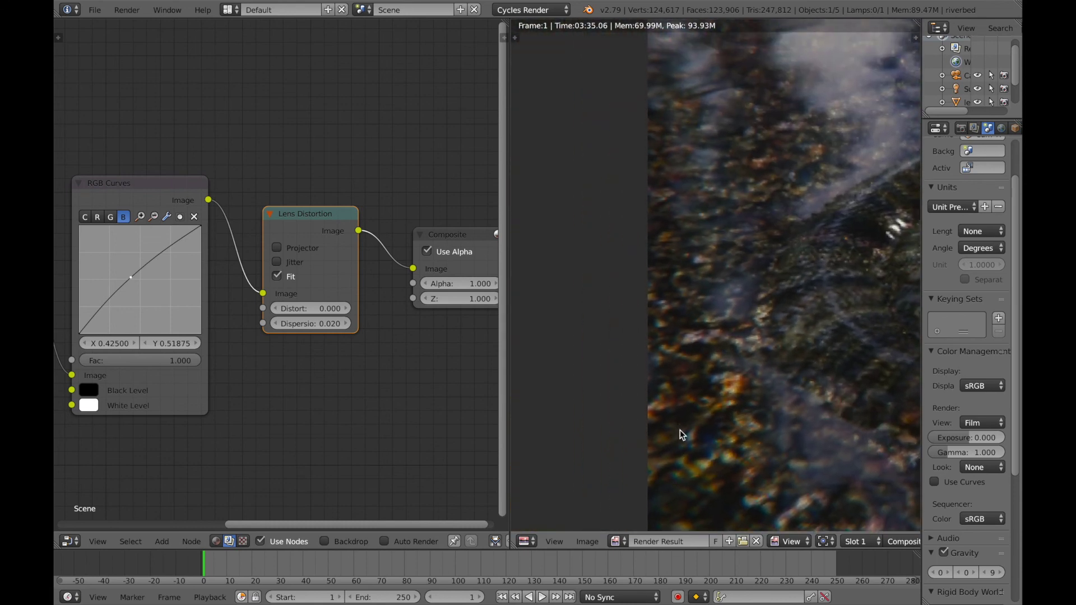
# Step: Try a Lens Distortion dispersion of 0.05 and view its effect on the whole render
pyautogui.click(329, 324)
pyautogui.write('0.05')
pyautogui.press('Return')
pyautogui.moveTo(635, 355); pyautogui.dragTo(331, 372, button='middle')
pyautogui.scroll(-4, 742, 371)
pyautogui.scroll(-4, 775, 344)
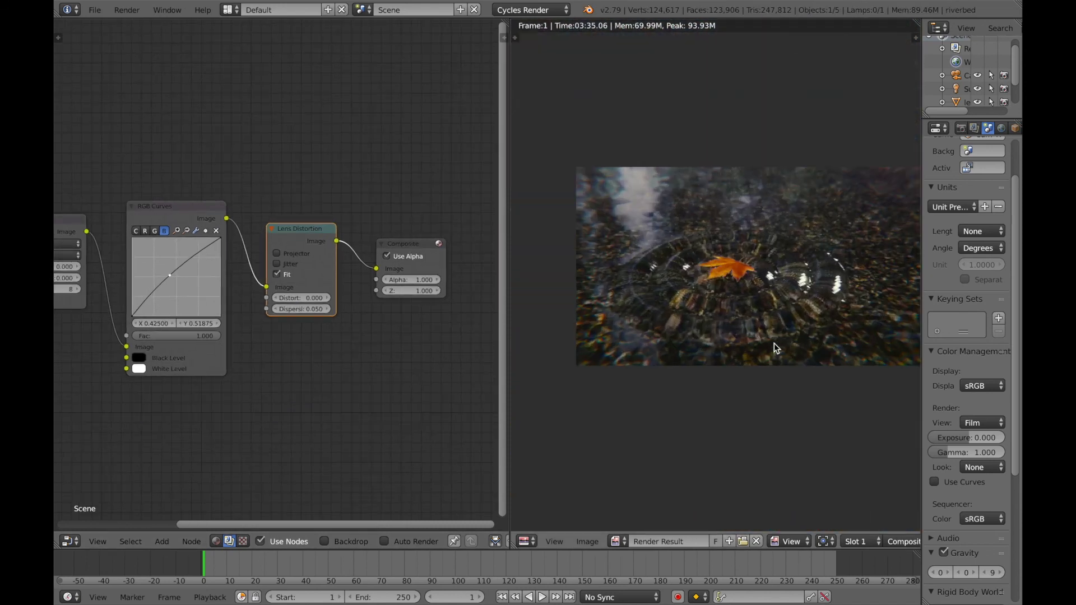
# Step: Set the Lens Distortion dispersion back to 0.02 and review the composited image
pyautogui.scroll(1, 774, 343)
pyautogui.write('0.02')
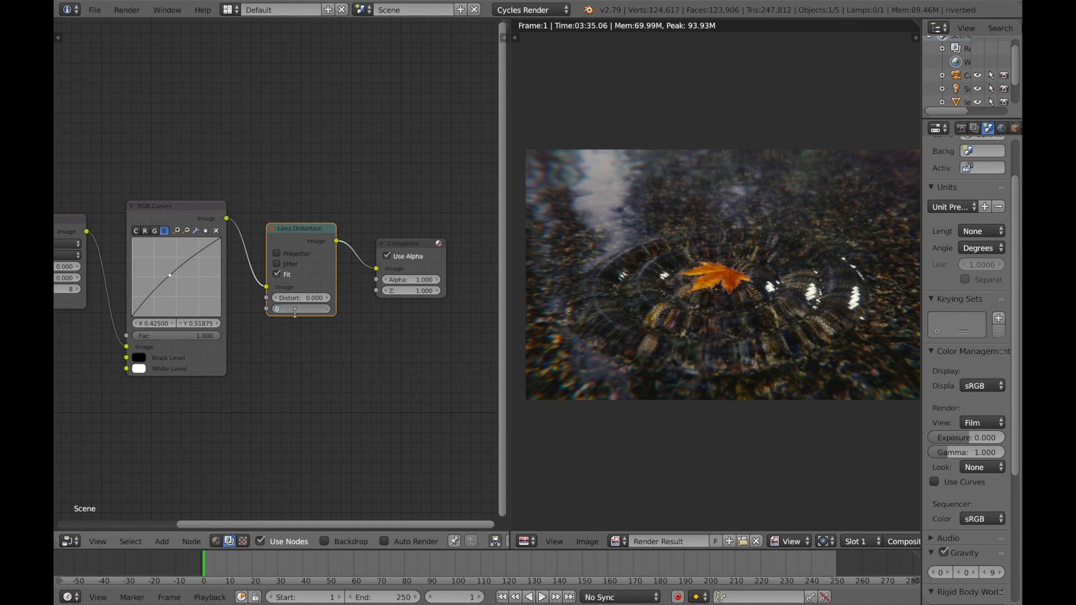
pyautogui.press('Return')
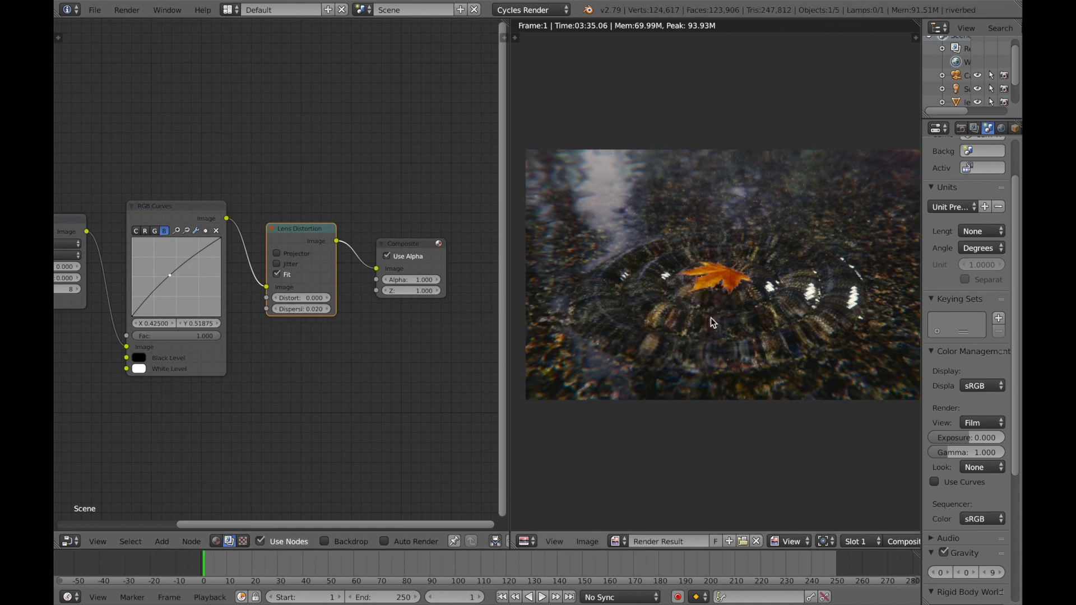
pyautogui.moveTo(720, 316); pyautogui.dragTo(702, 321, button='middle')
pyautogui.scroll(2, 667, 313)
pyautogui.scroll(-2, 670, 318)
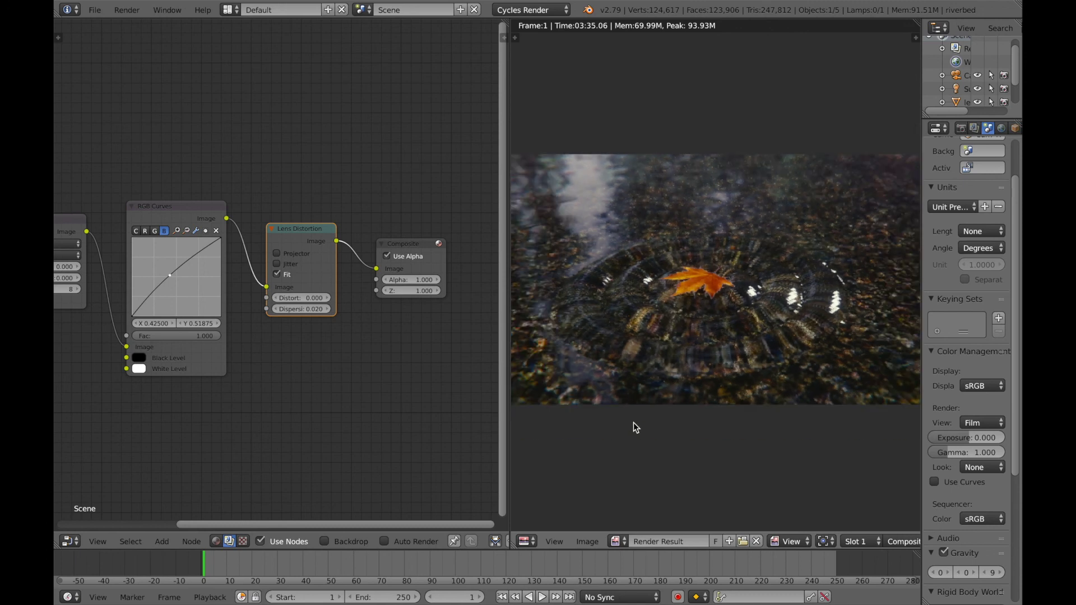